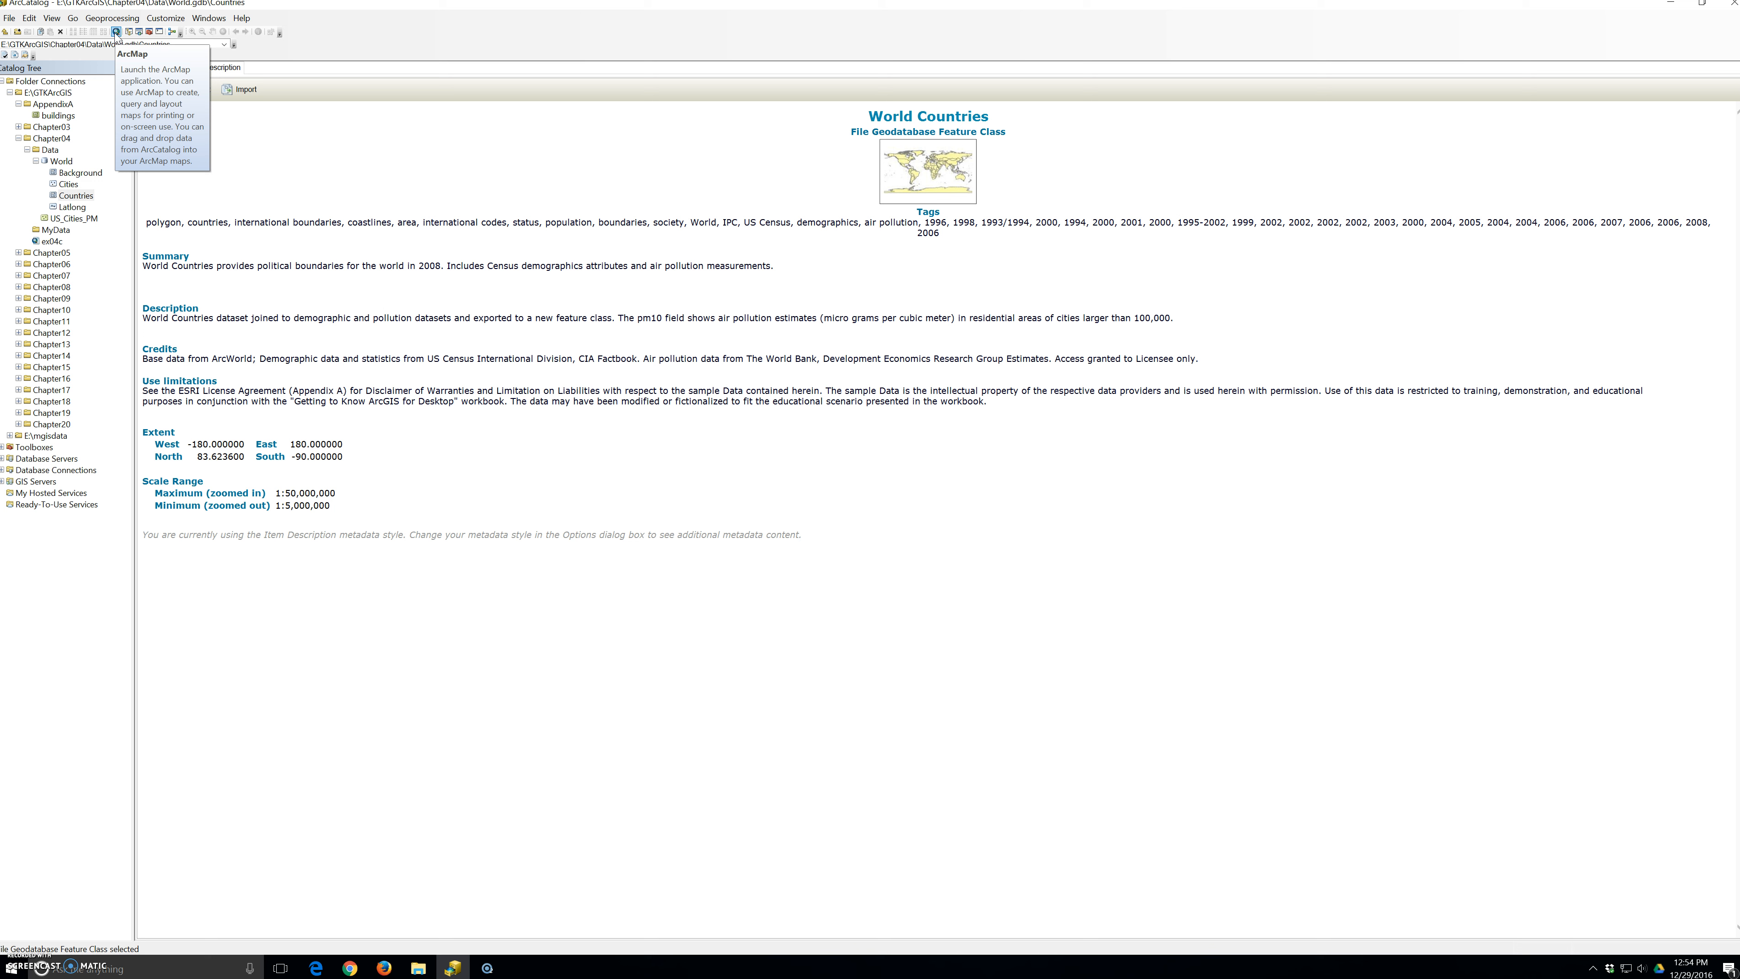
- Select the World geodatabase in the Chapter04 Data folder and launch ArcMap from ArcCatalog
click(112, 37)
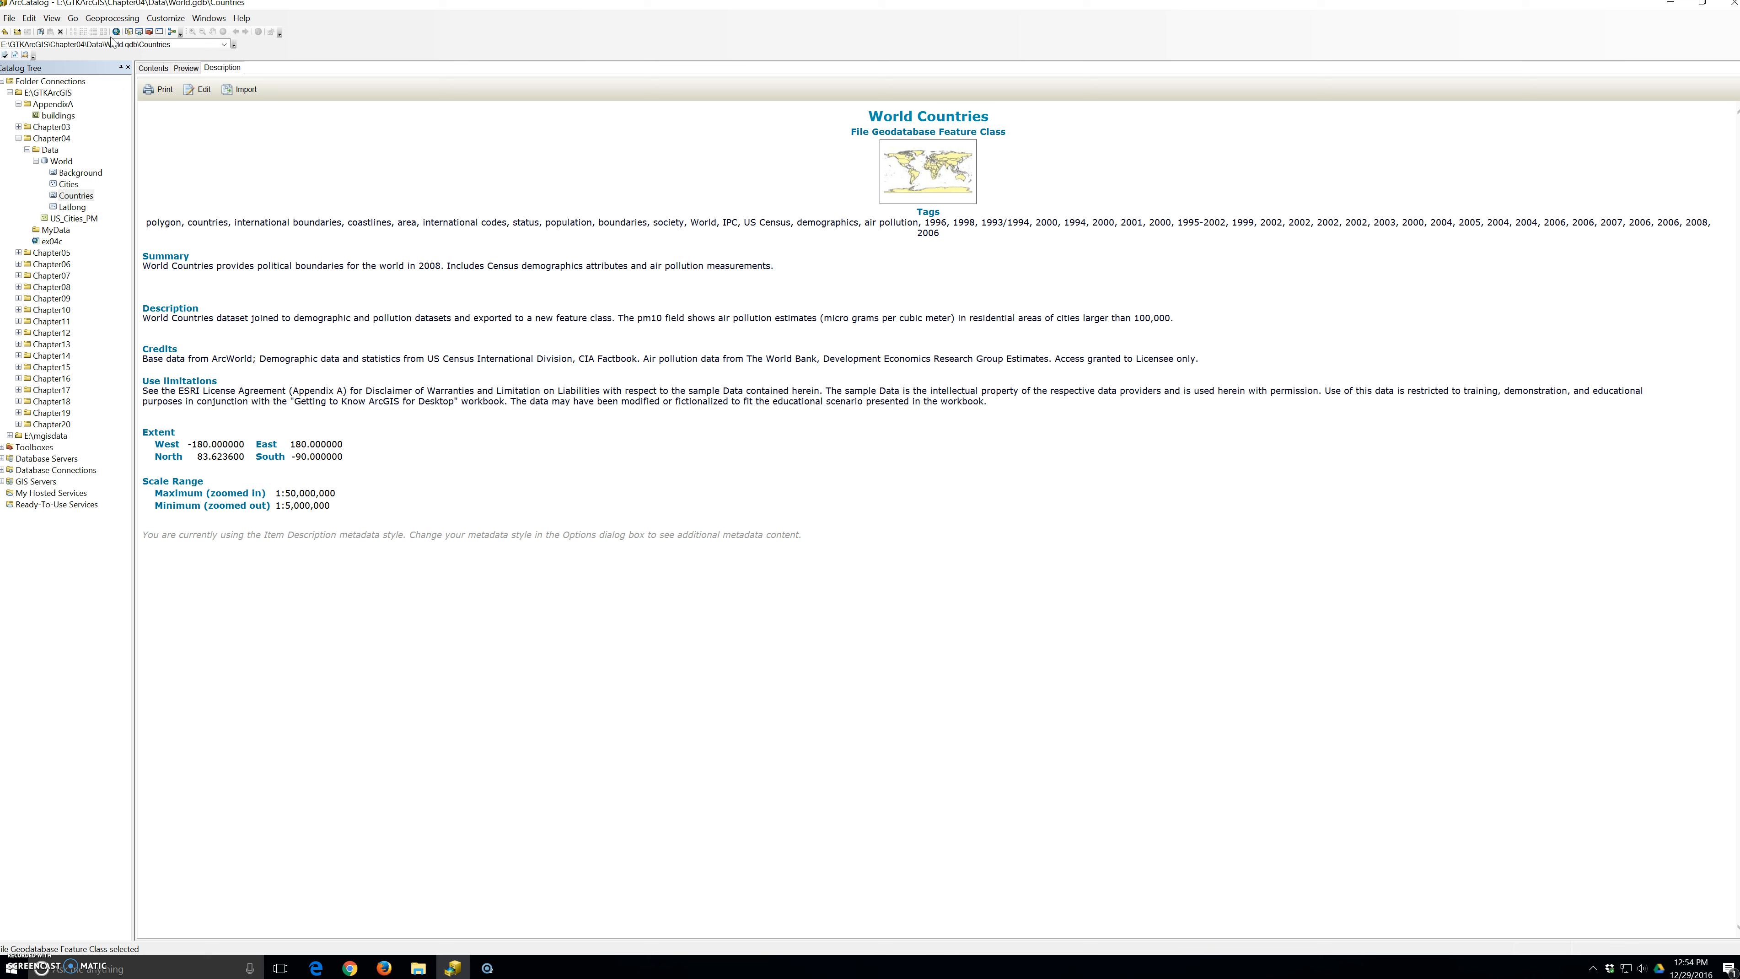
click(111, 43)
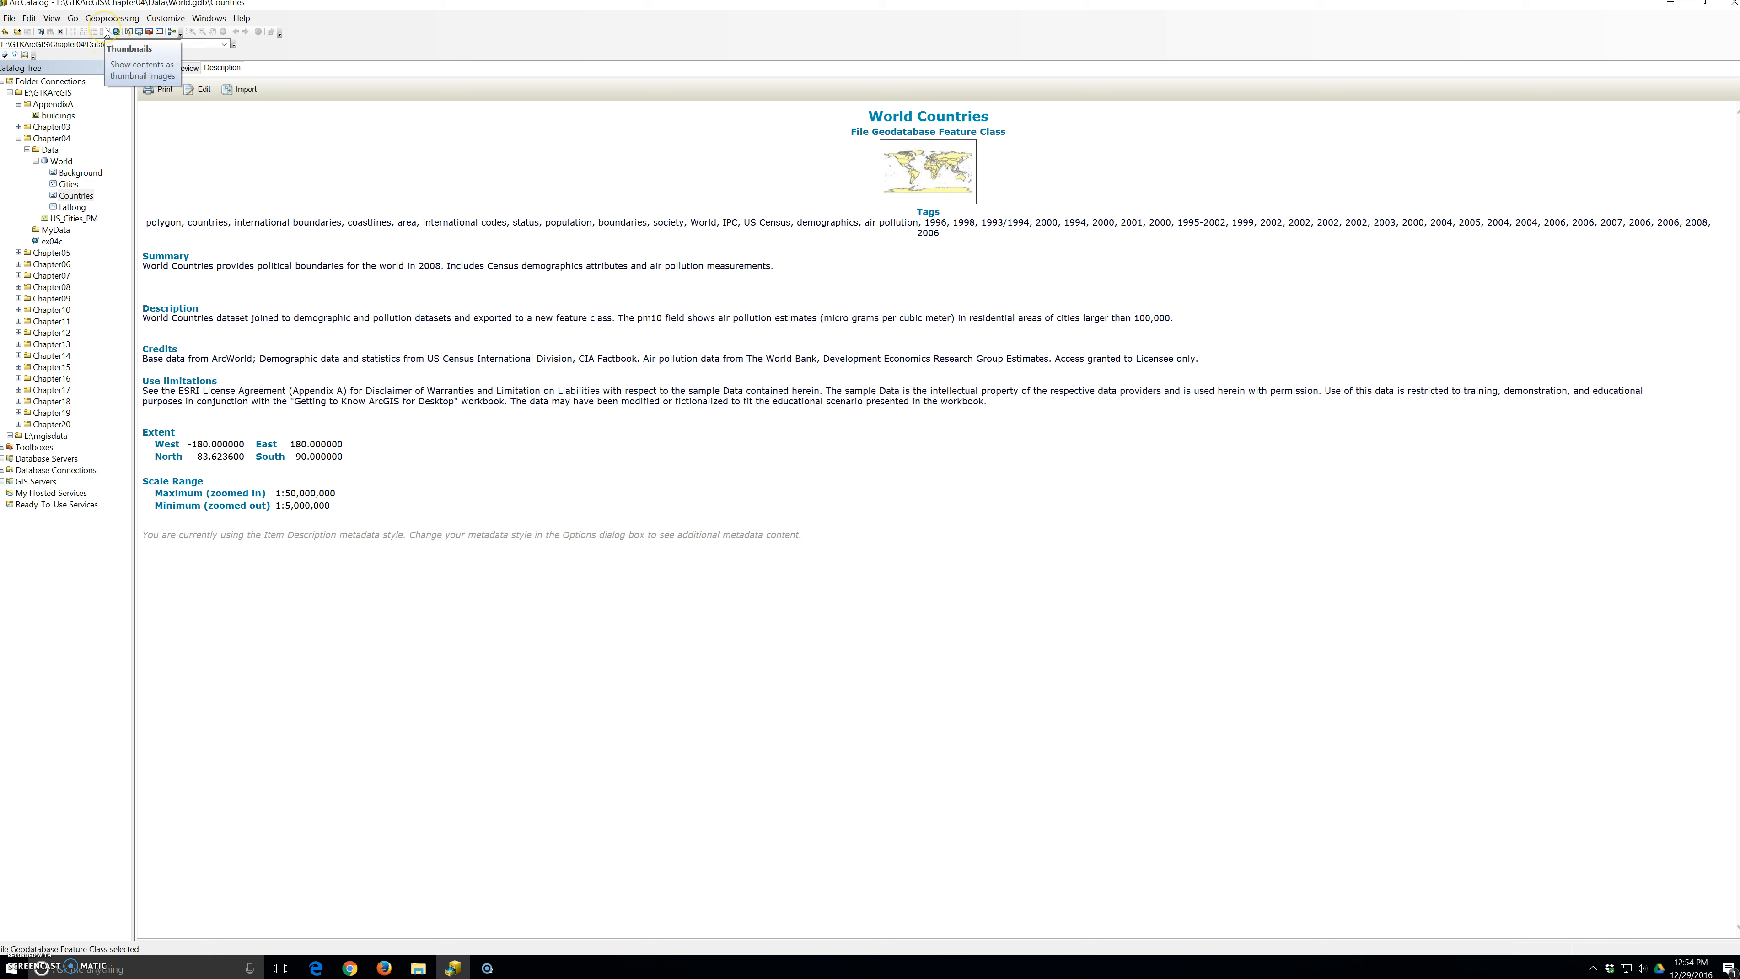
click(105, 32)
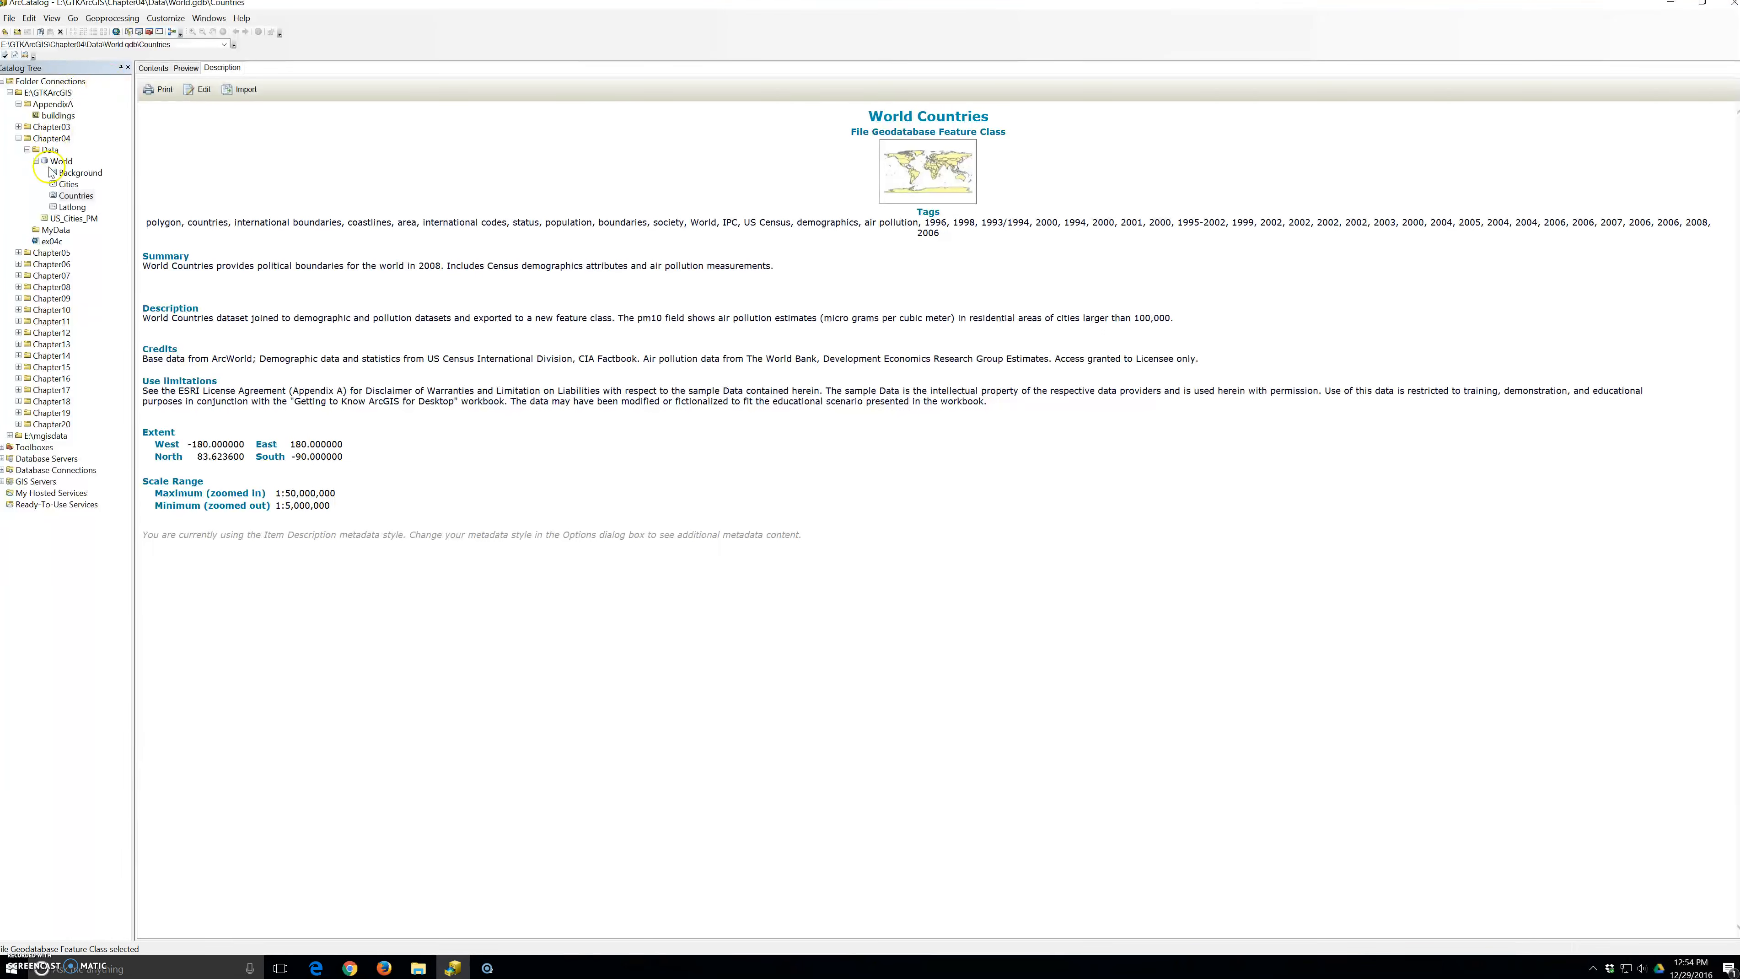
click(62, 161)
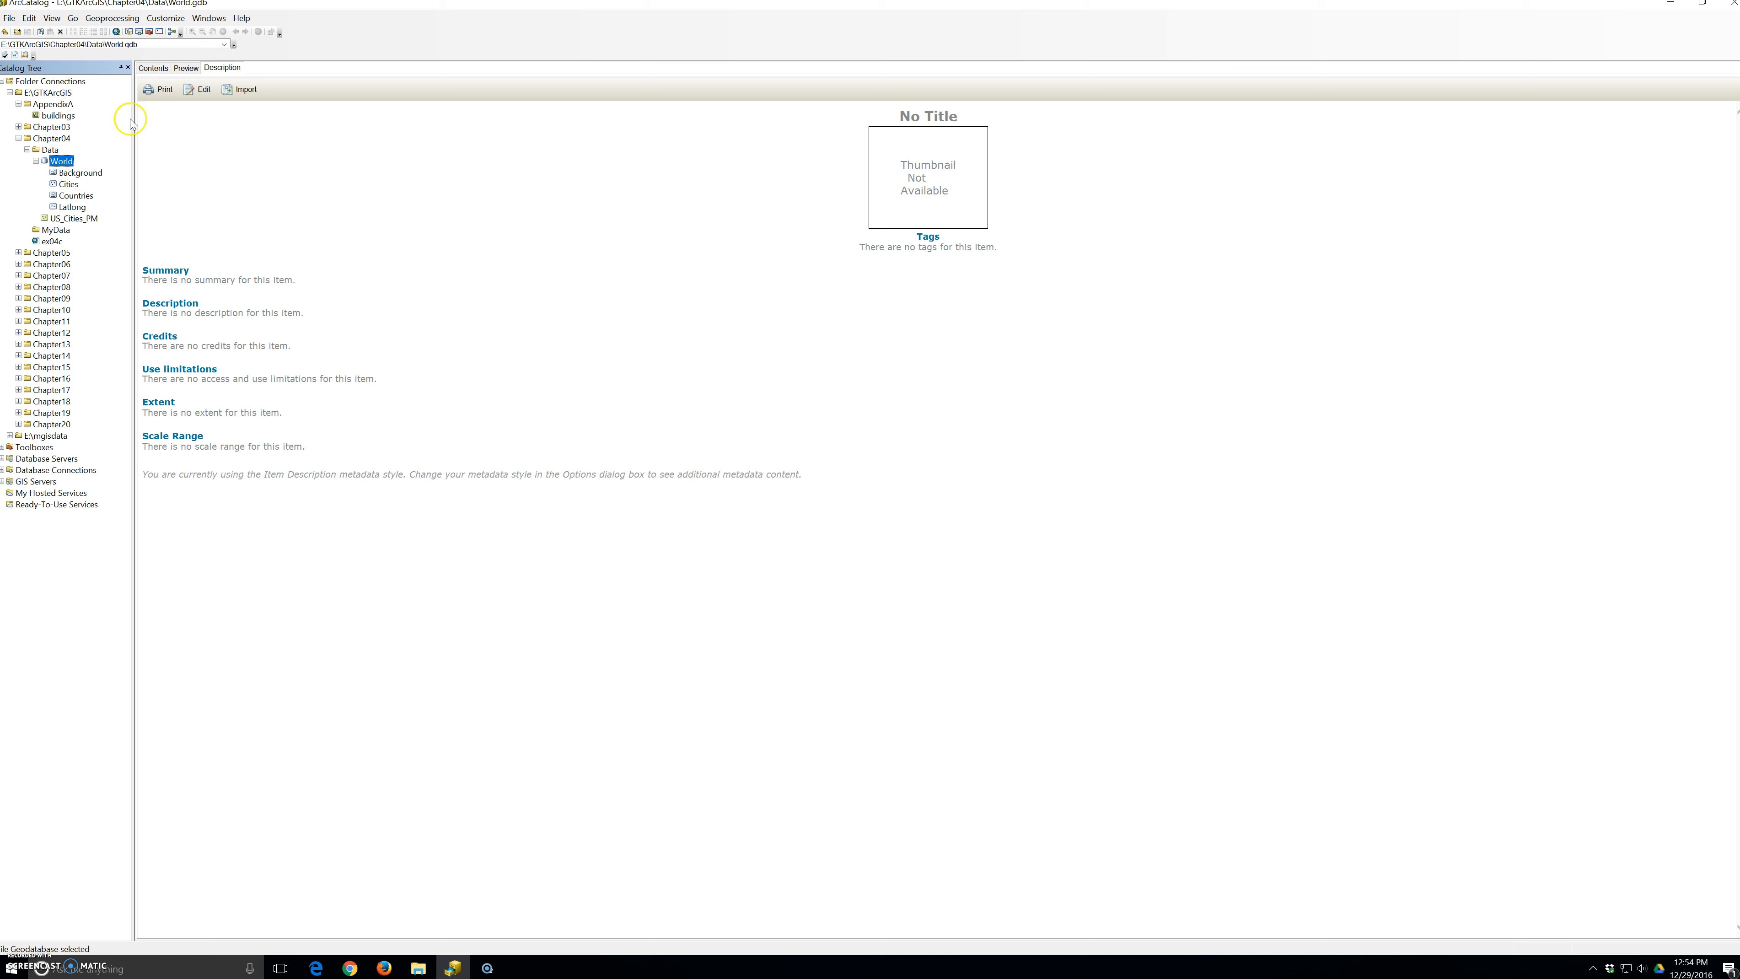
click(119, 32)
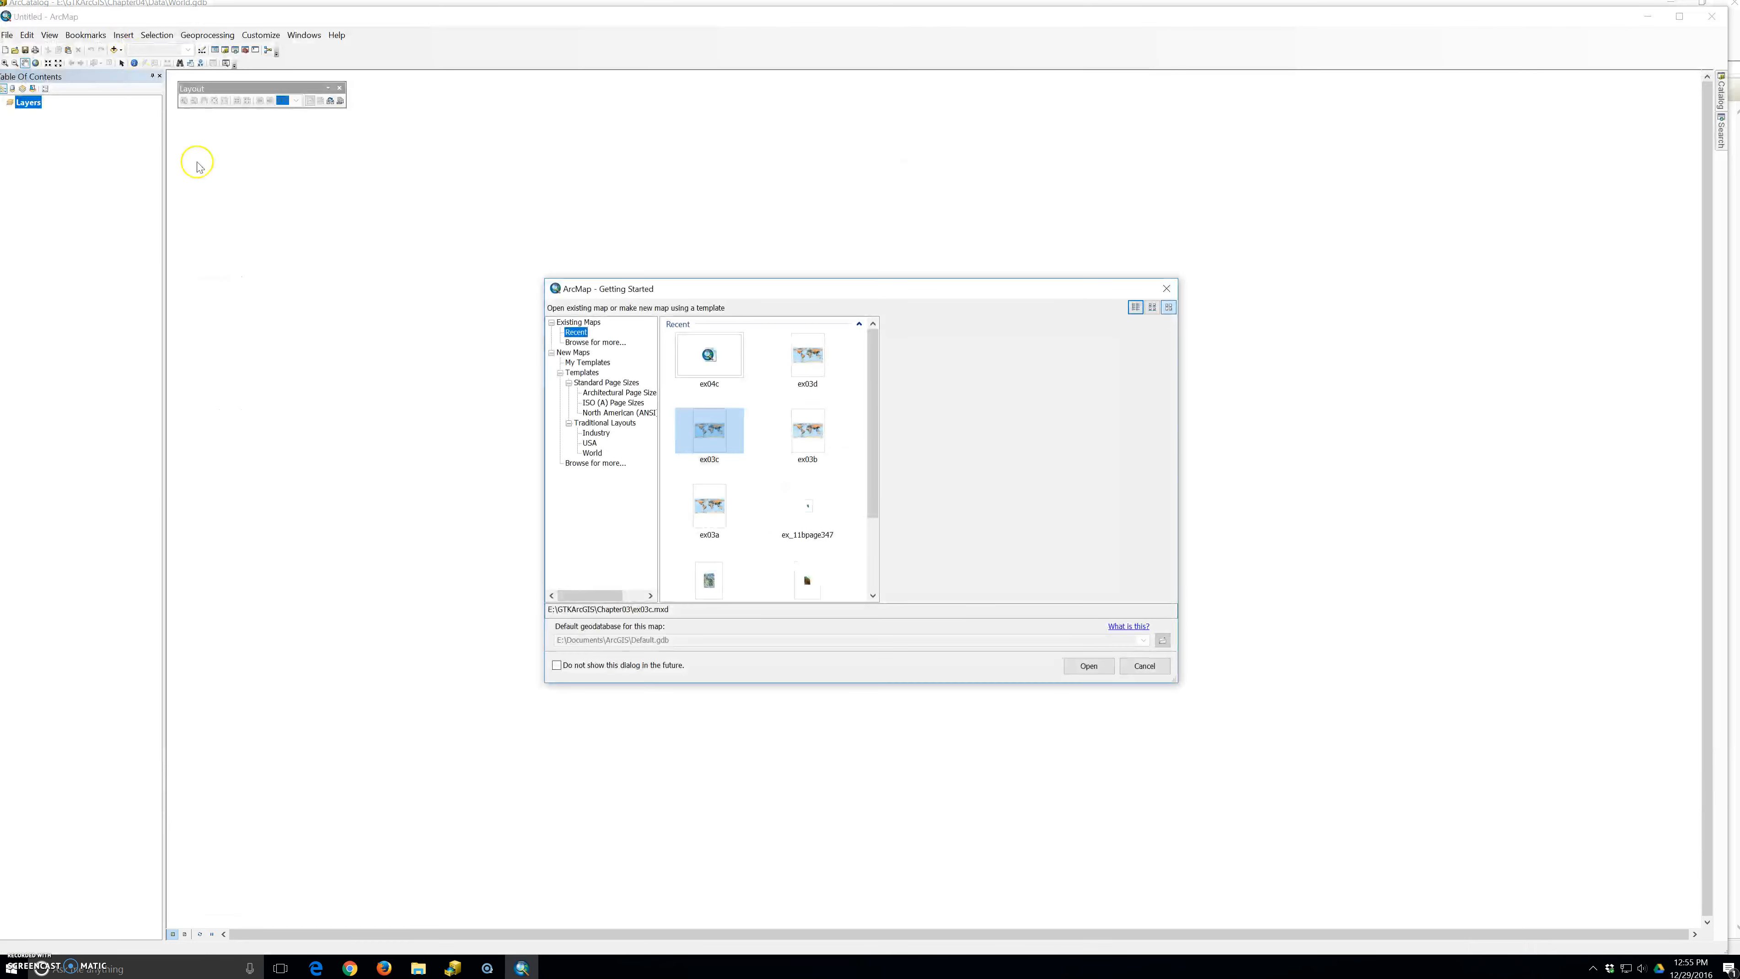
- Start a new map from the Blank Map template under My Templates
click(577, 370)
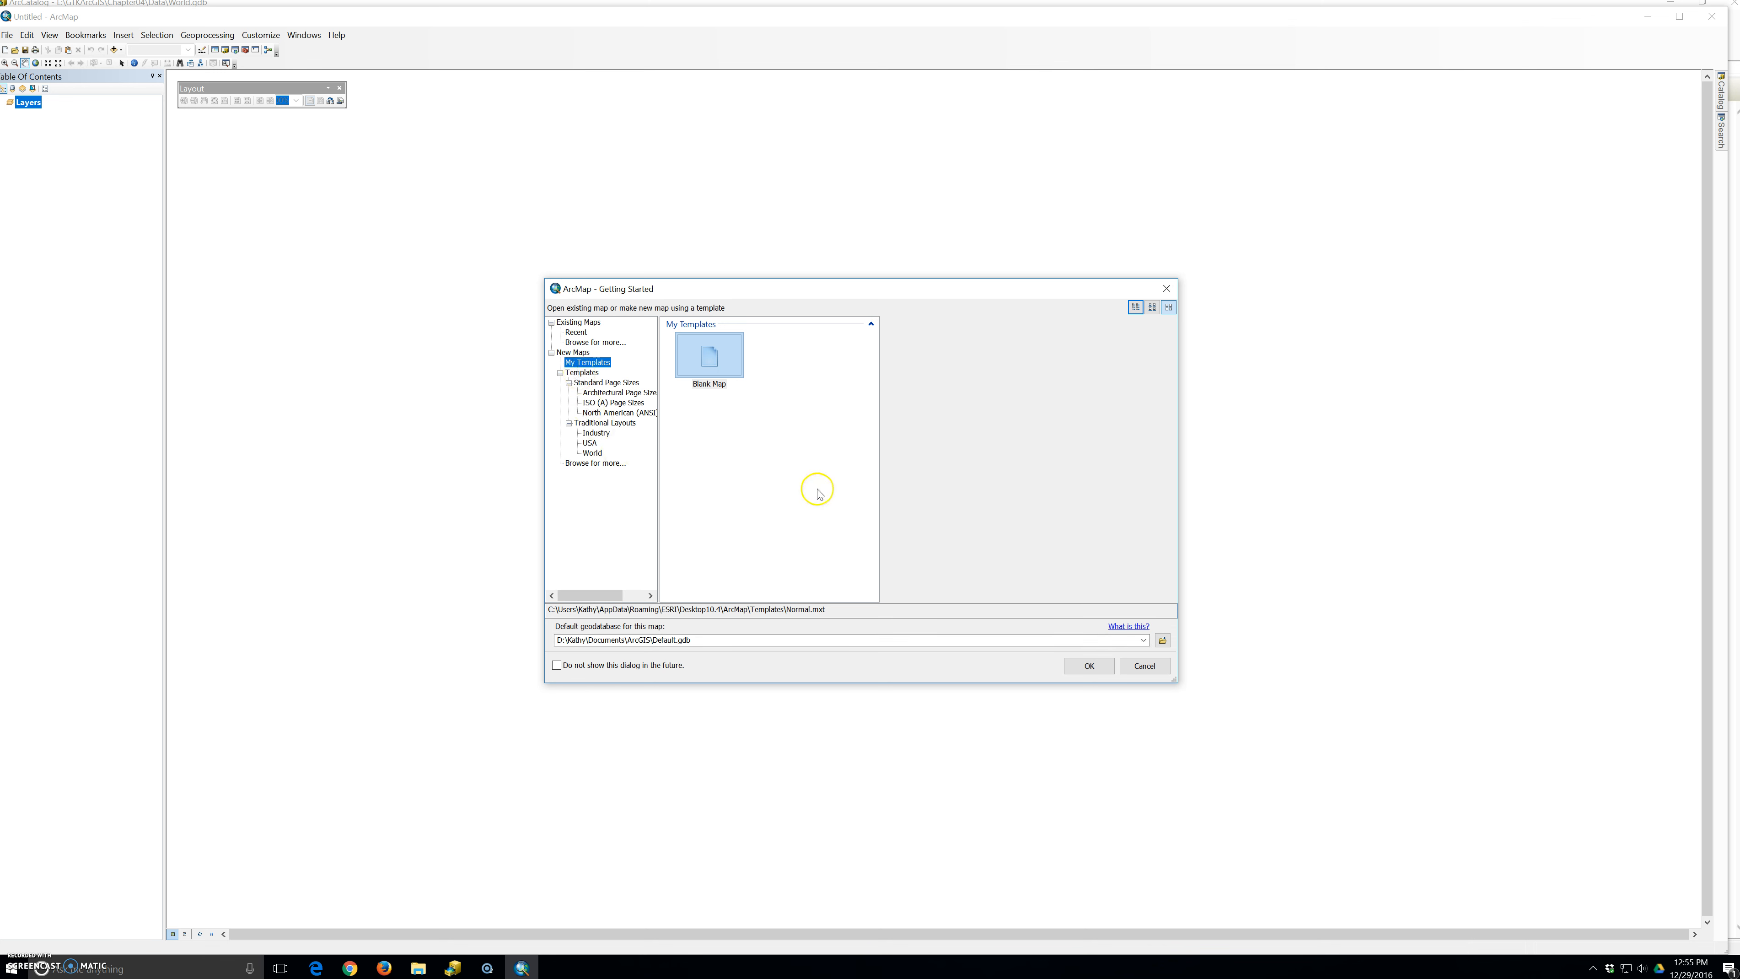
click(695, 357)
click(1089, 666)
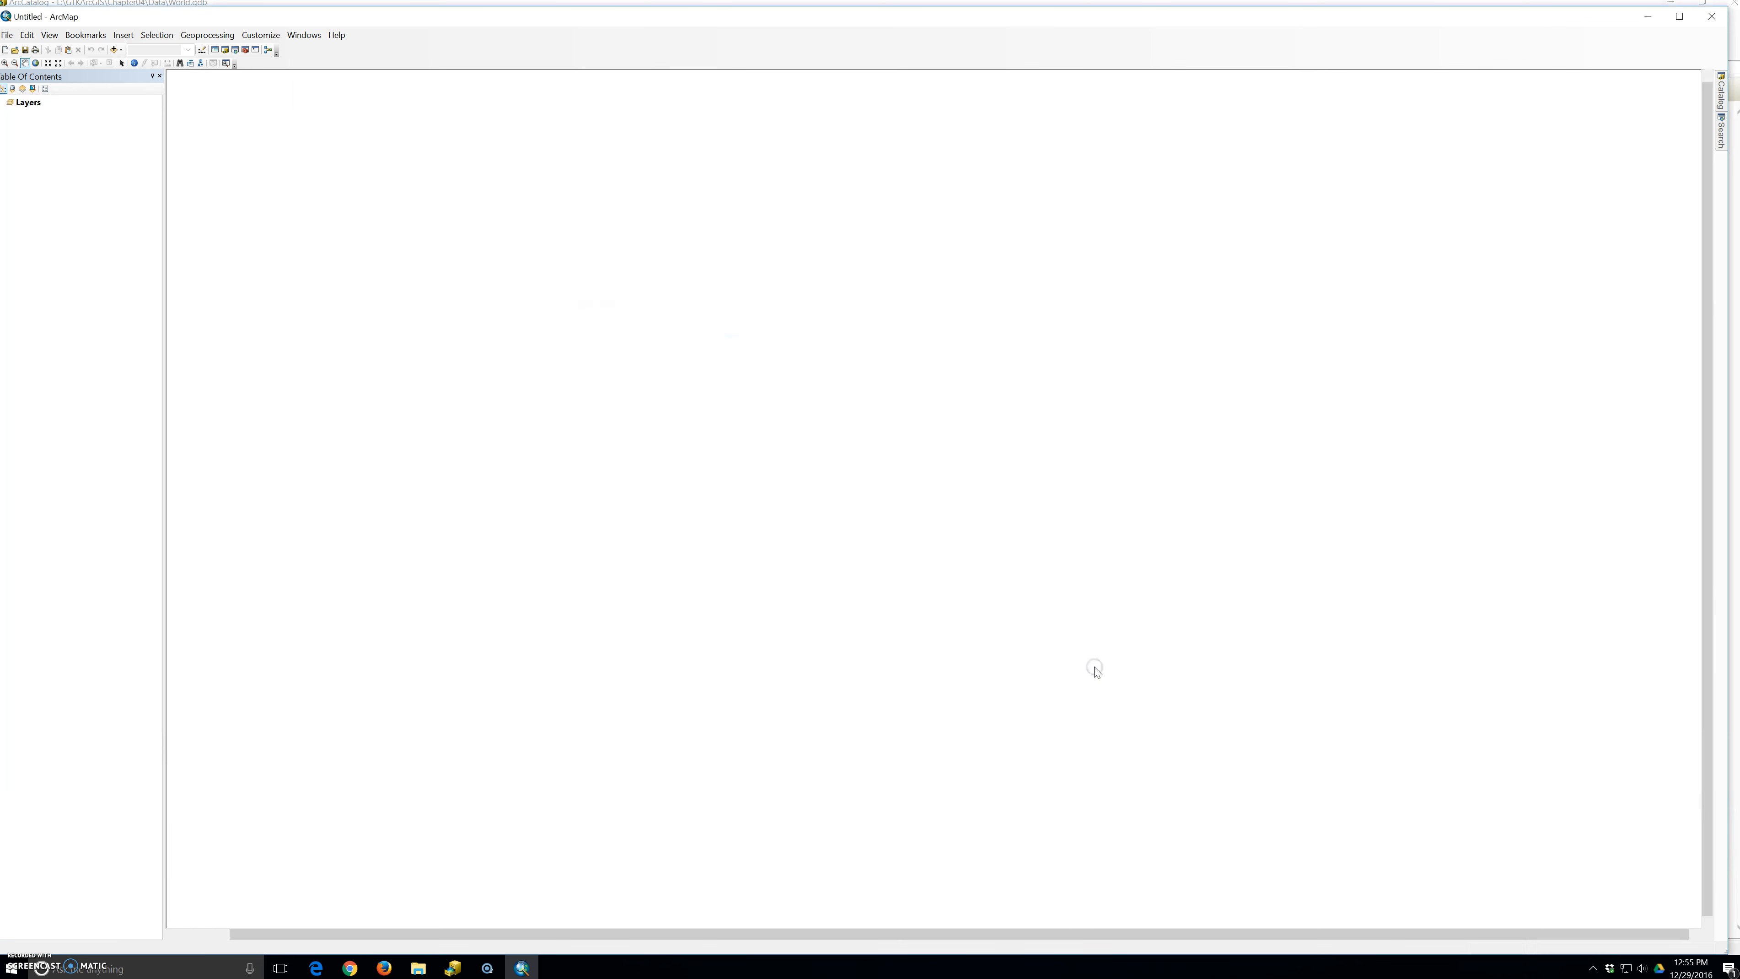
click(1094, 667)
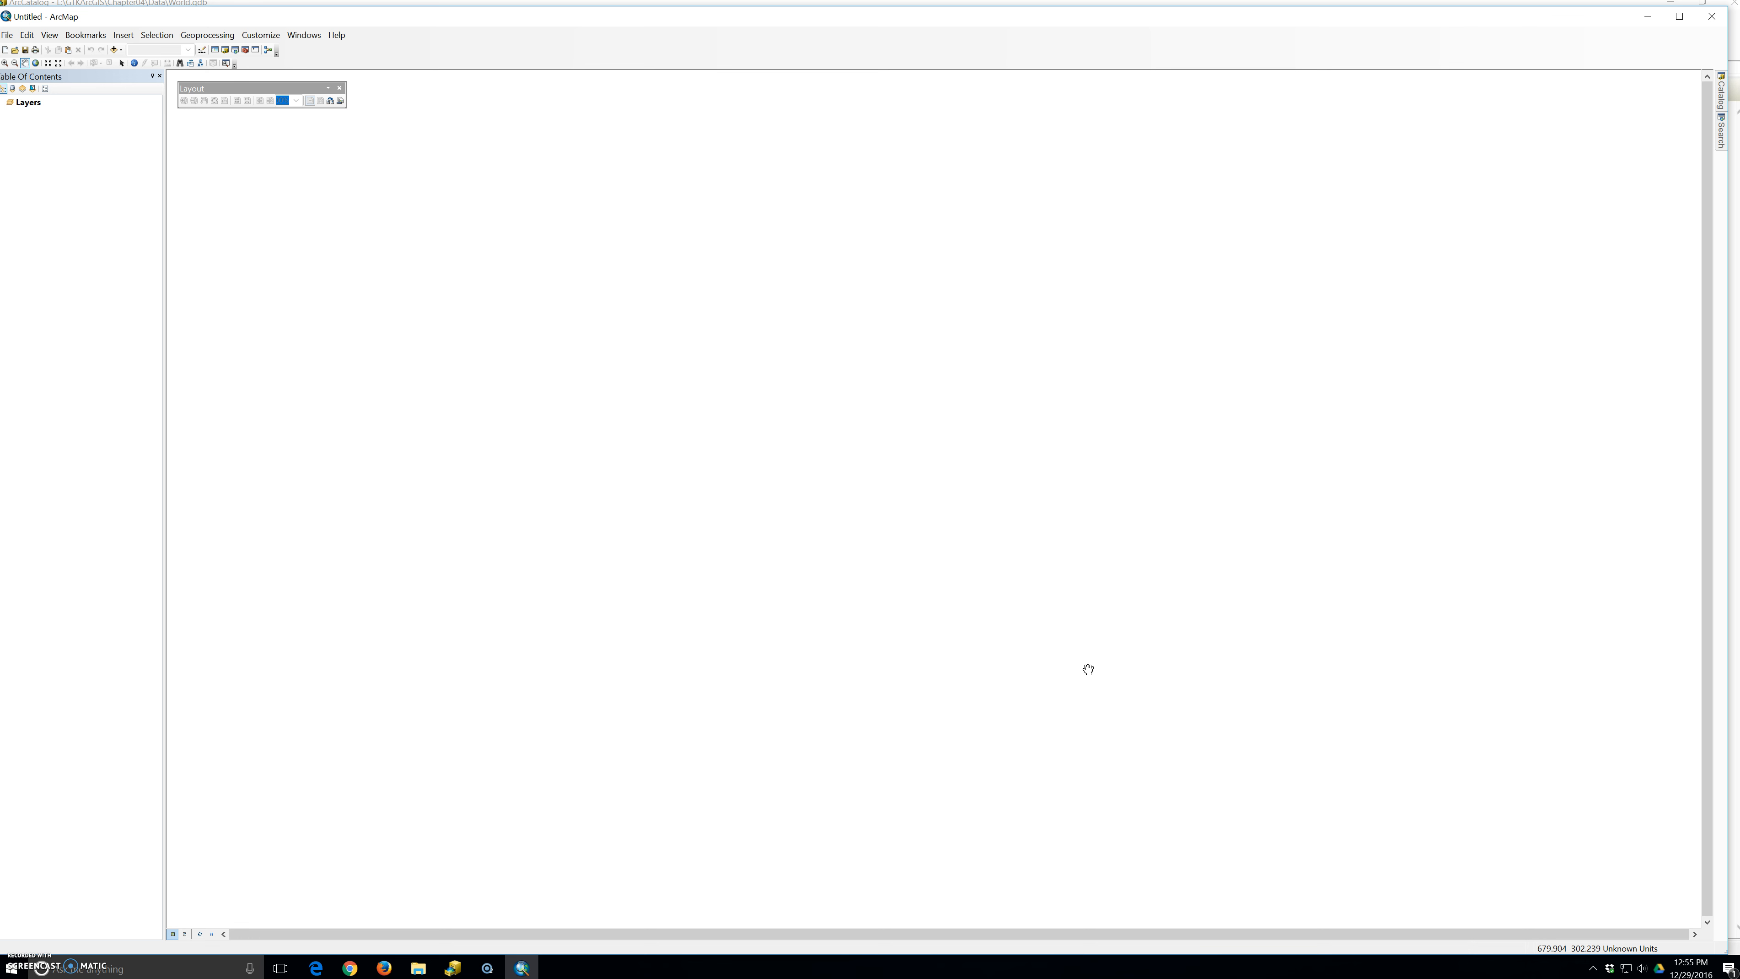
- Restore the ArcMap window to a floating size and shrink it so that ArcCatalog shows behind it
drag(1087, 670, 1077, 664)
click(1679, 15)
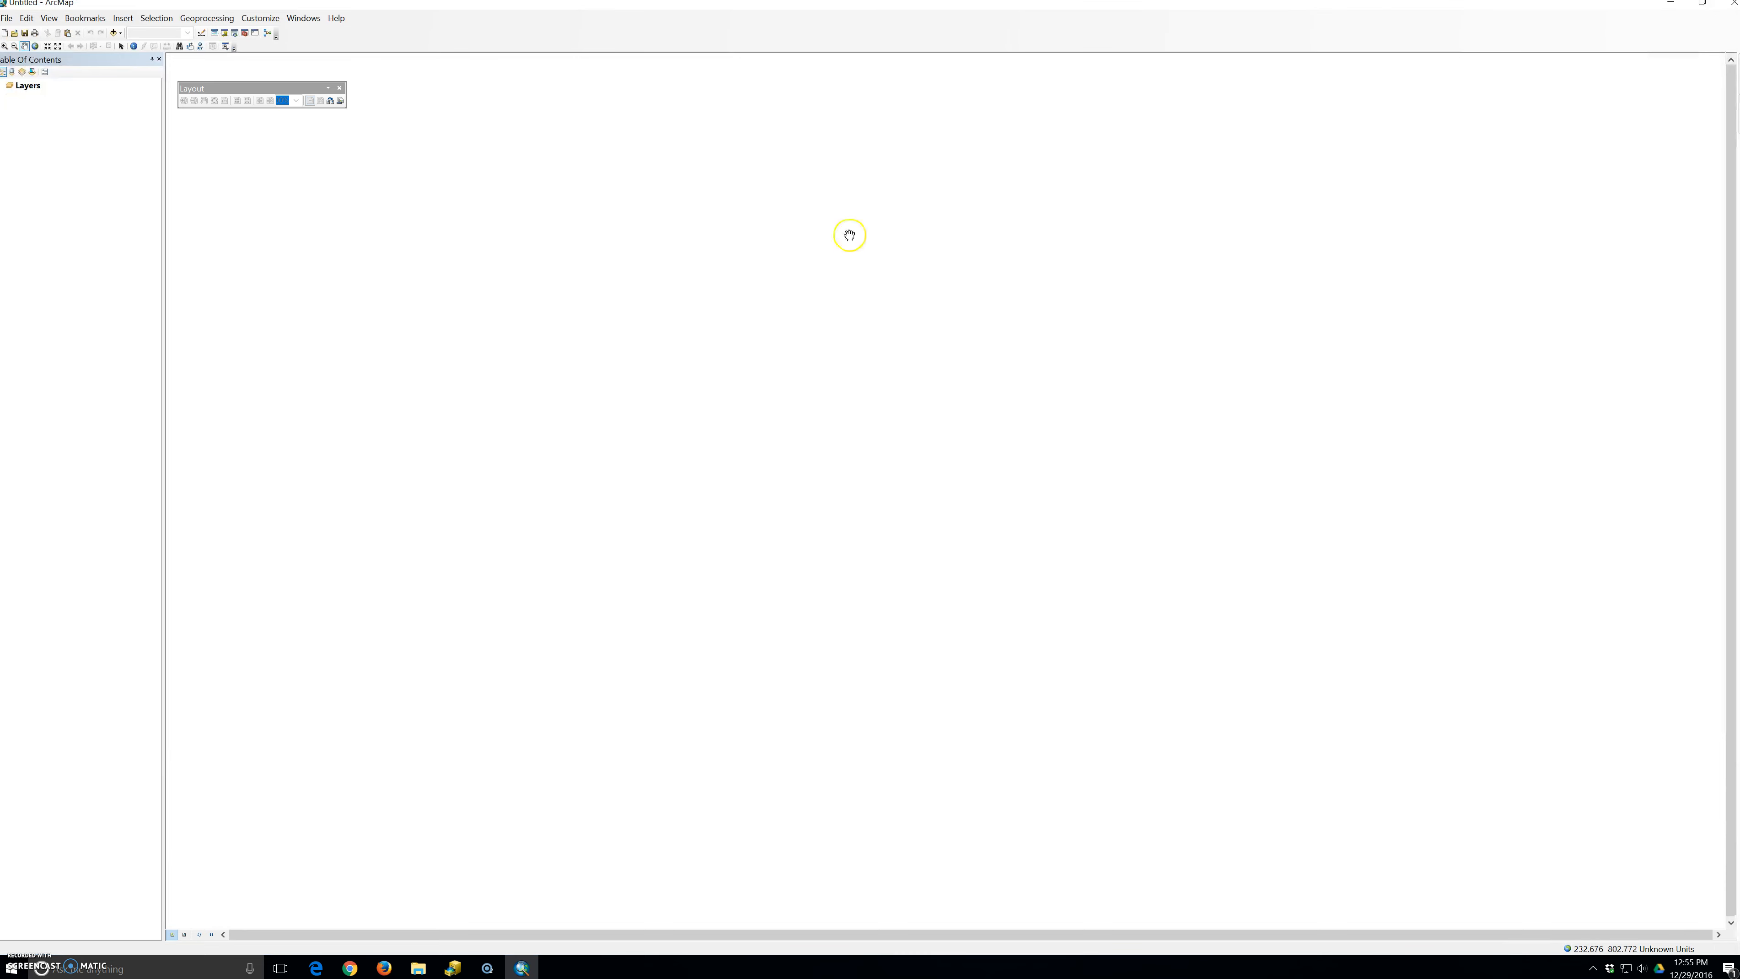
click(1702, 2)
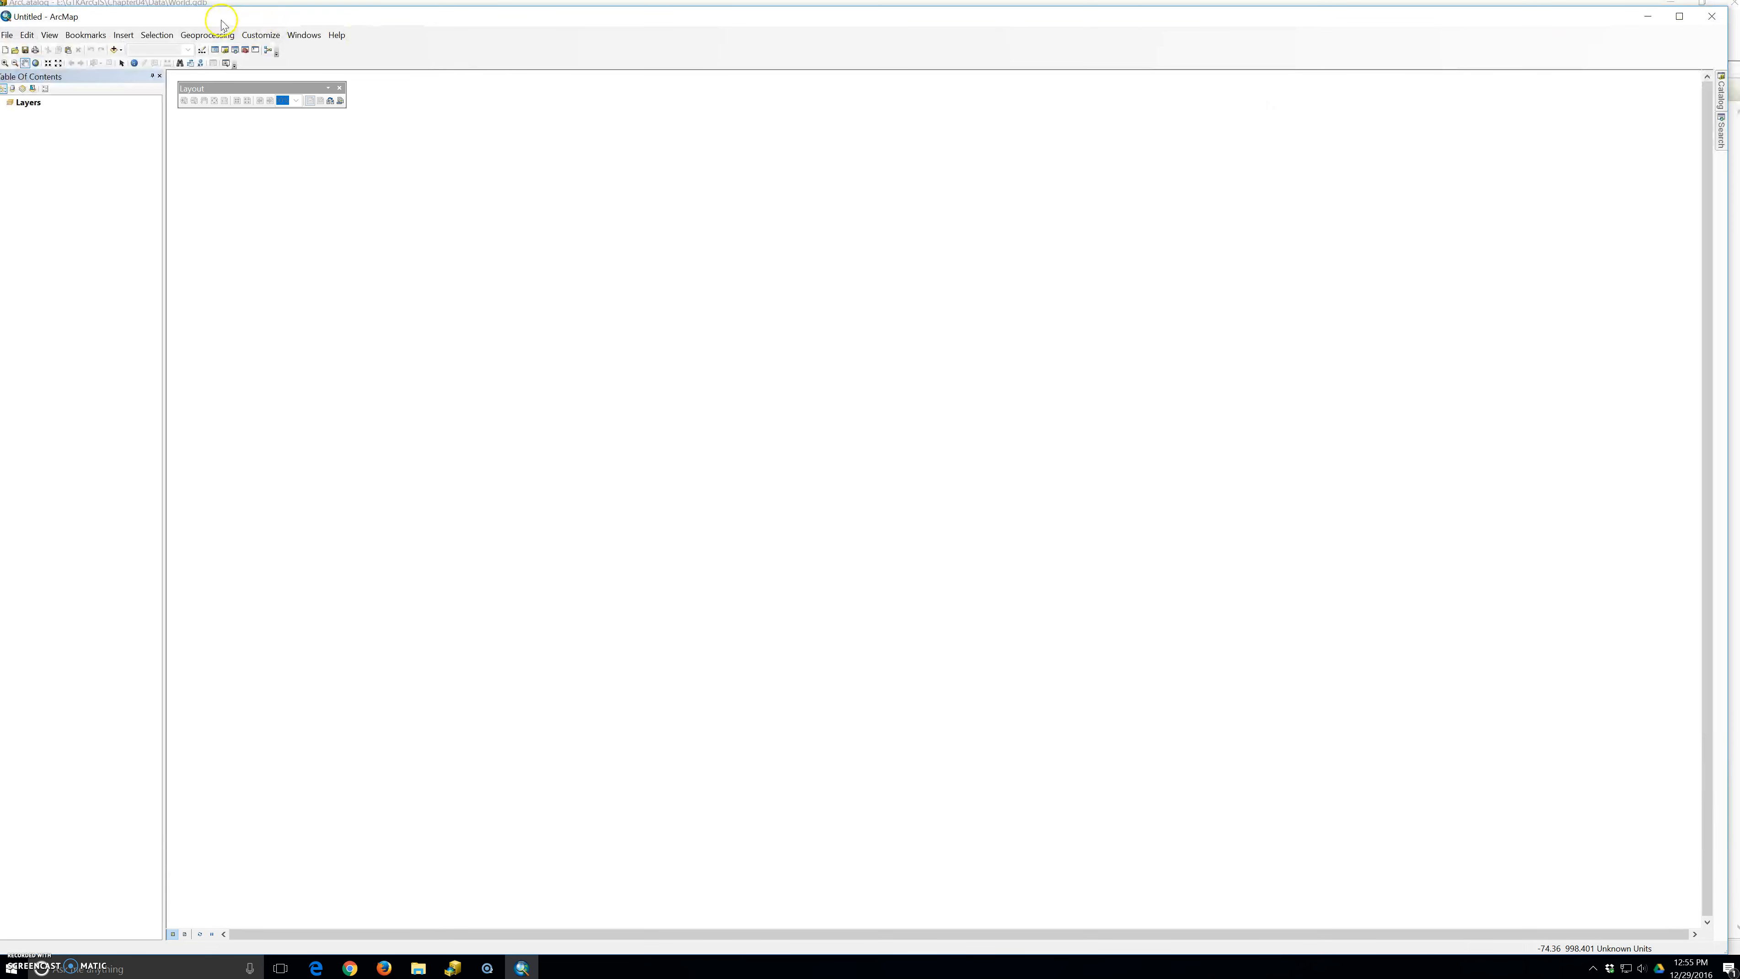
drag(221, 22, 428, 77)
drag(201, 62, 661, 291)
drag(968, 308, 739, 103)
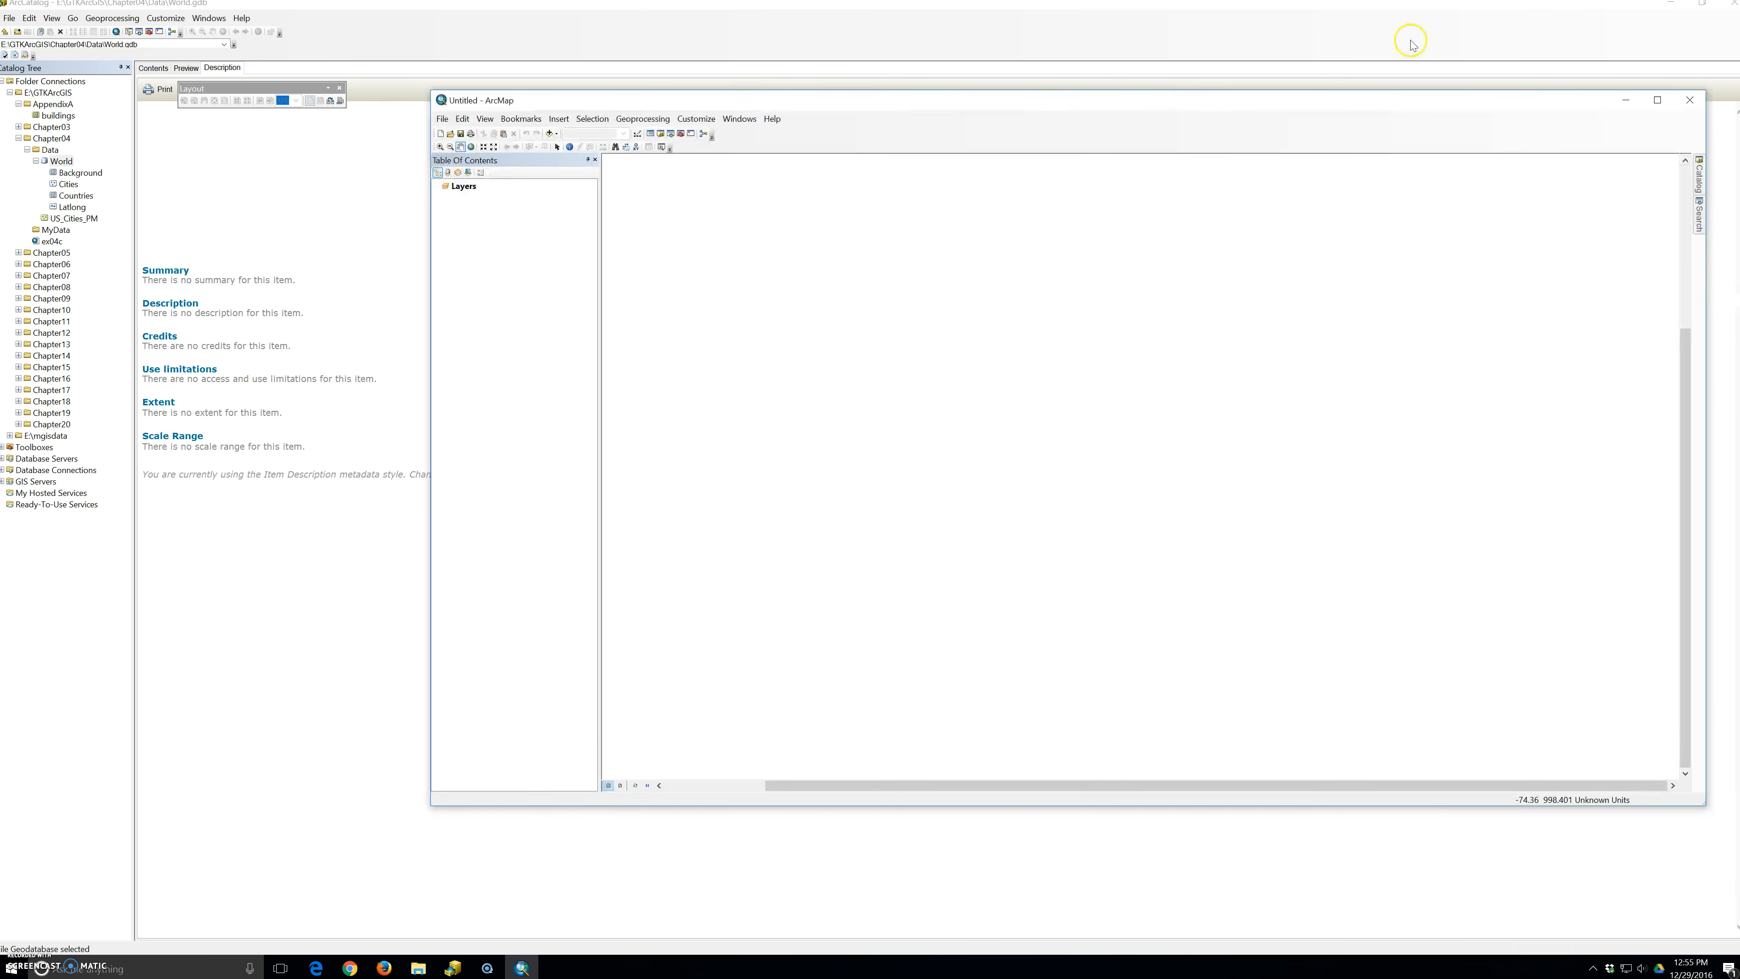
- Restore and shrink the ArcCatalog window, minimize File Explorer, and arrange ArcCatalog and ArcMap side by side
click(1702, 3)
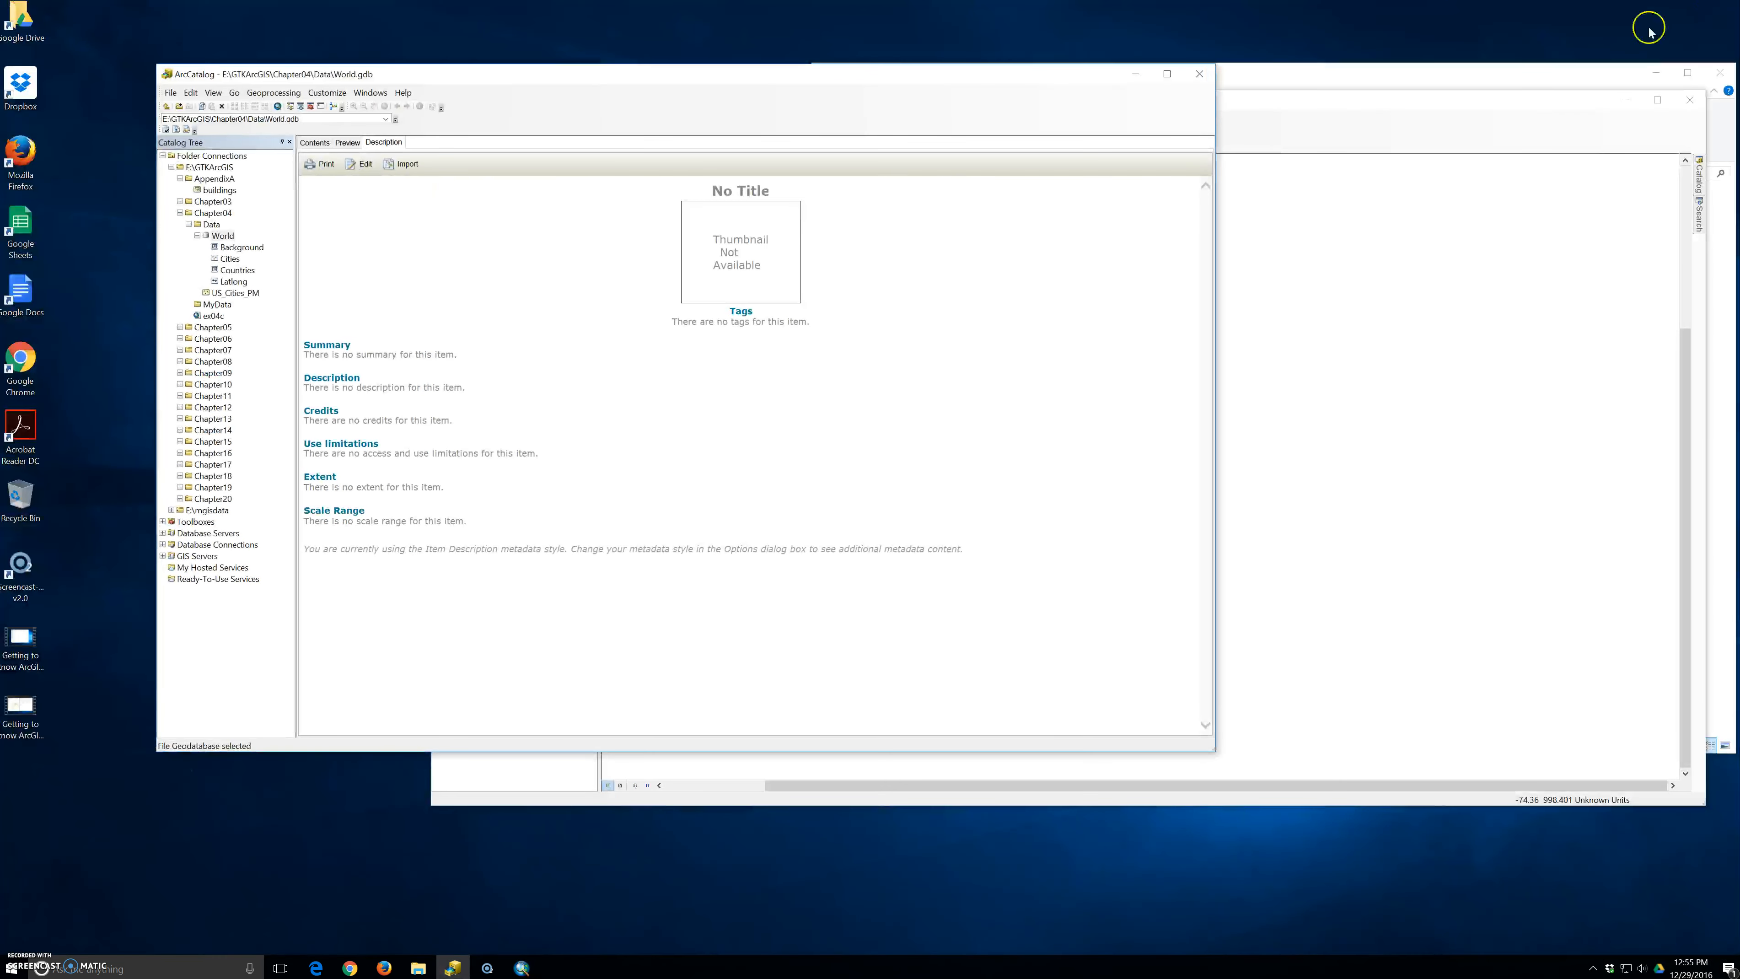
click(1257, 255)
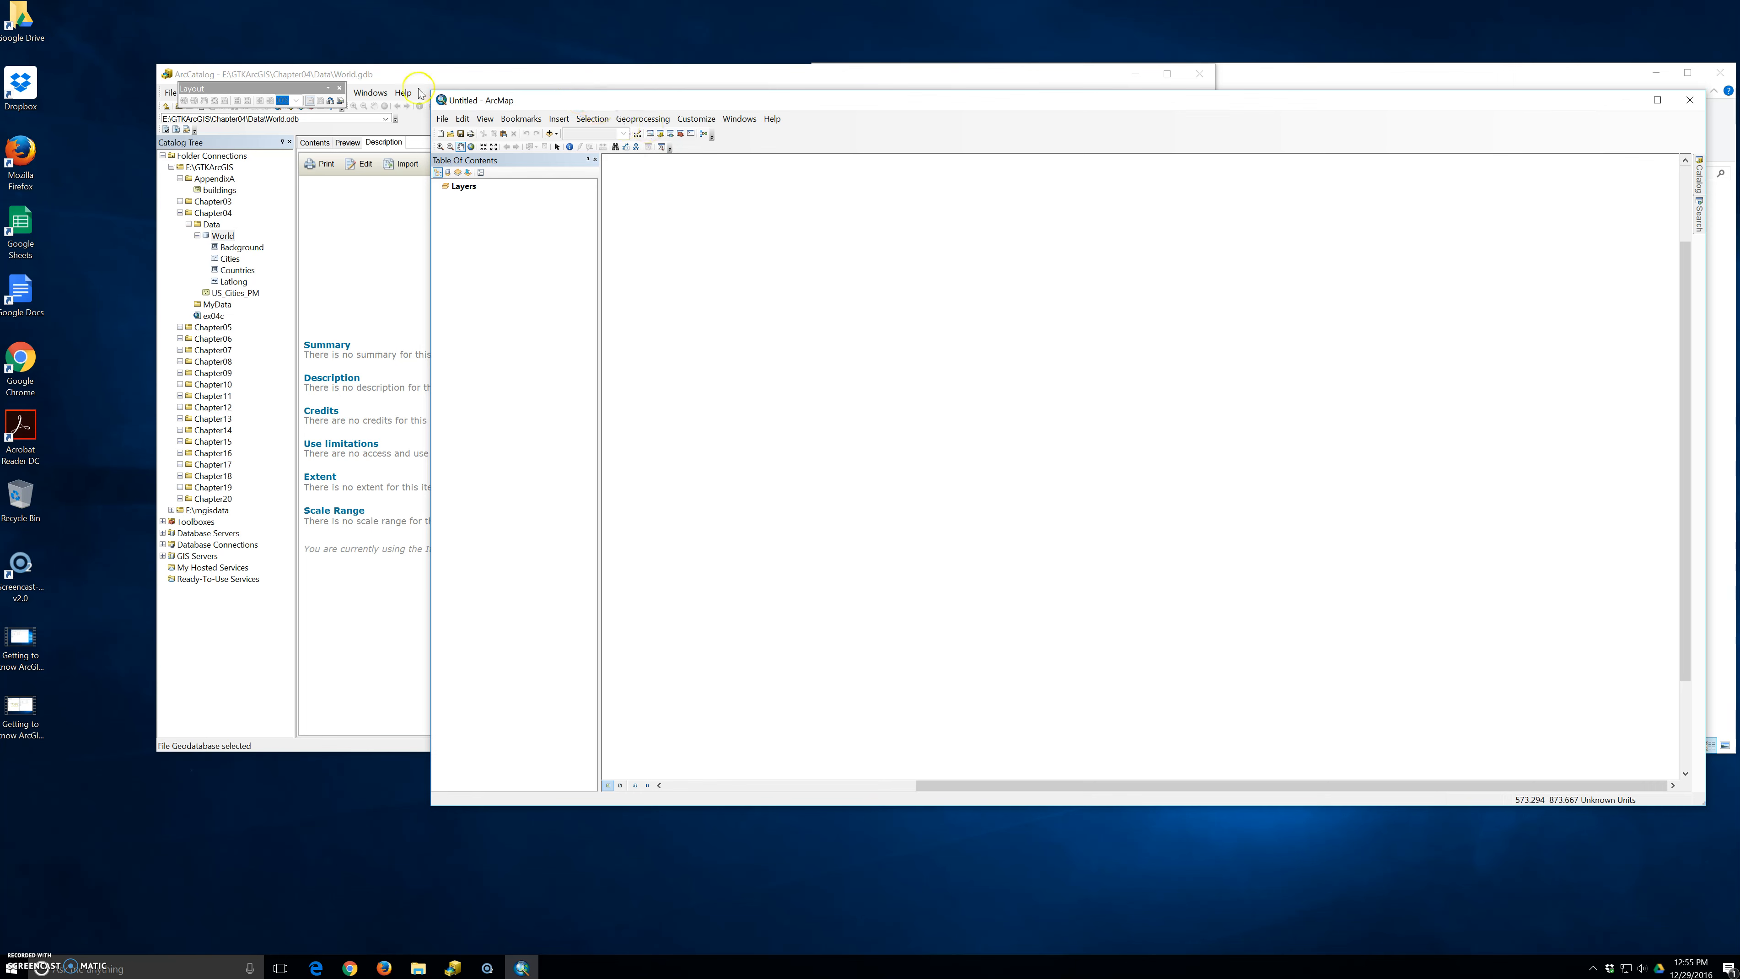
drag(423, 73, 274, 22)
click(1213, 308)
drag(432, 89, 925, 328)
click(693, 322)
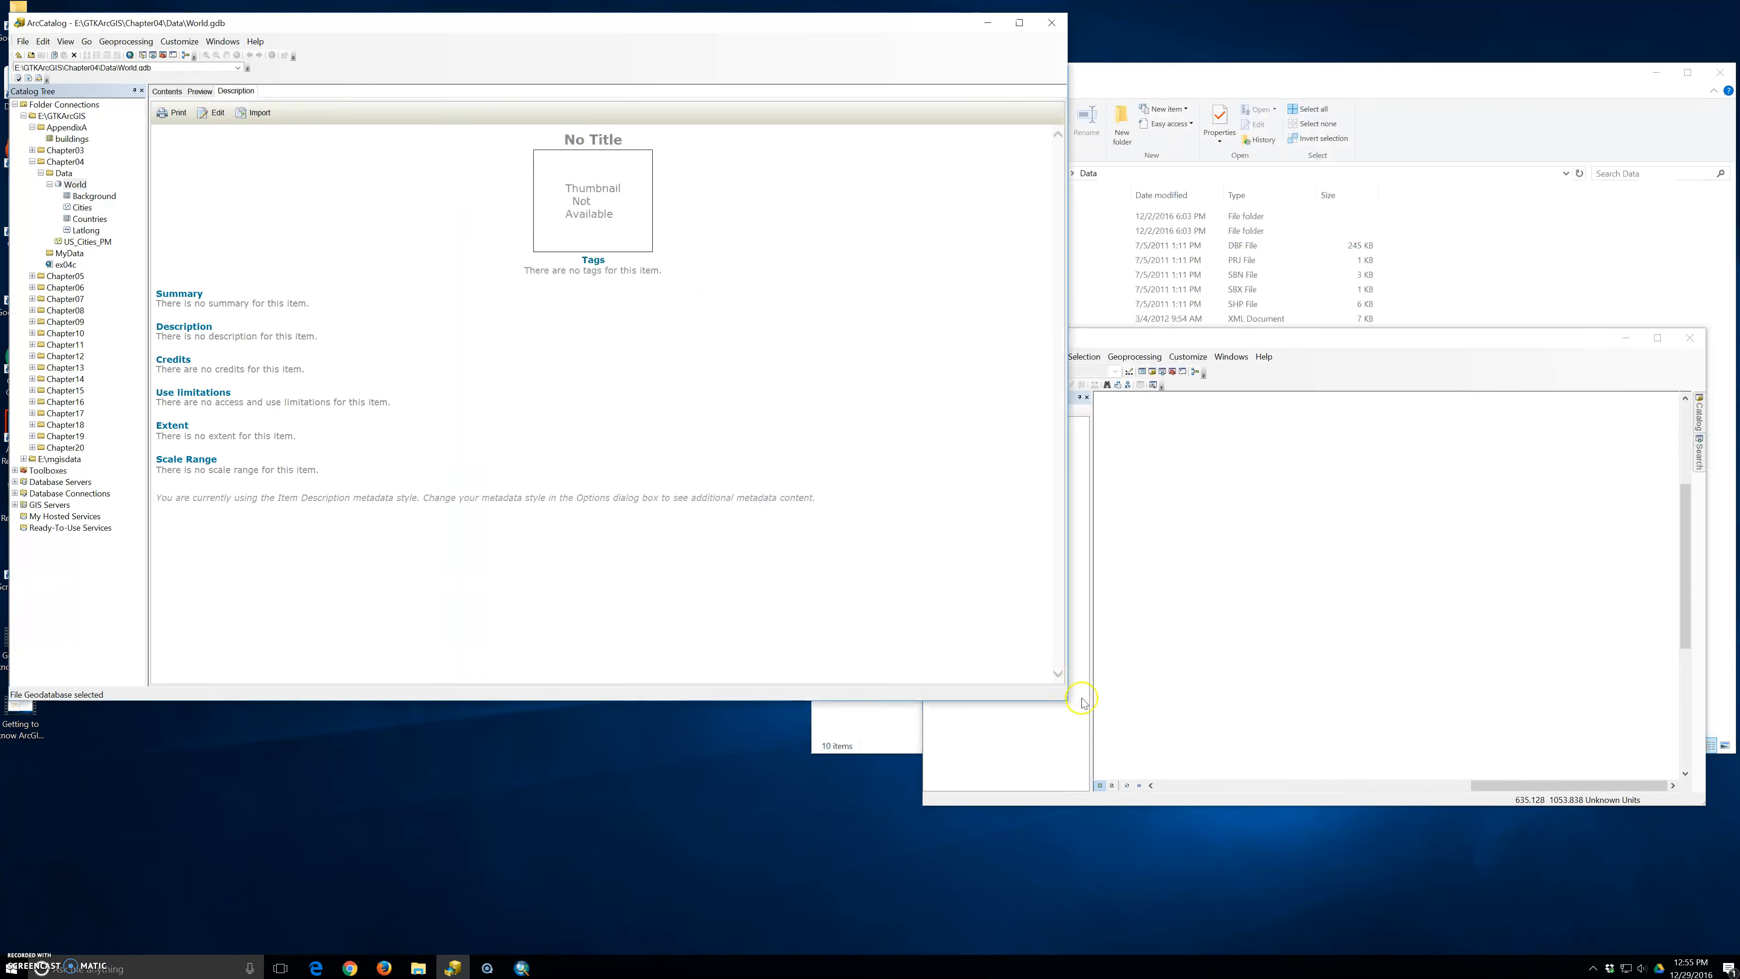
drag(1081, 701, 812, 570)
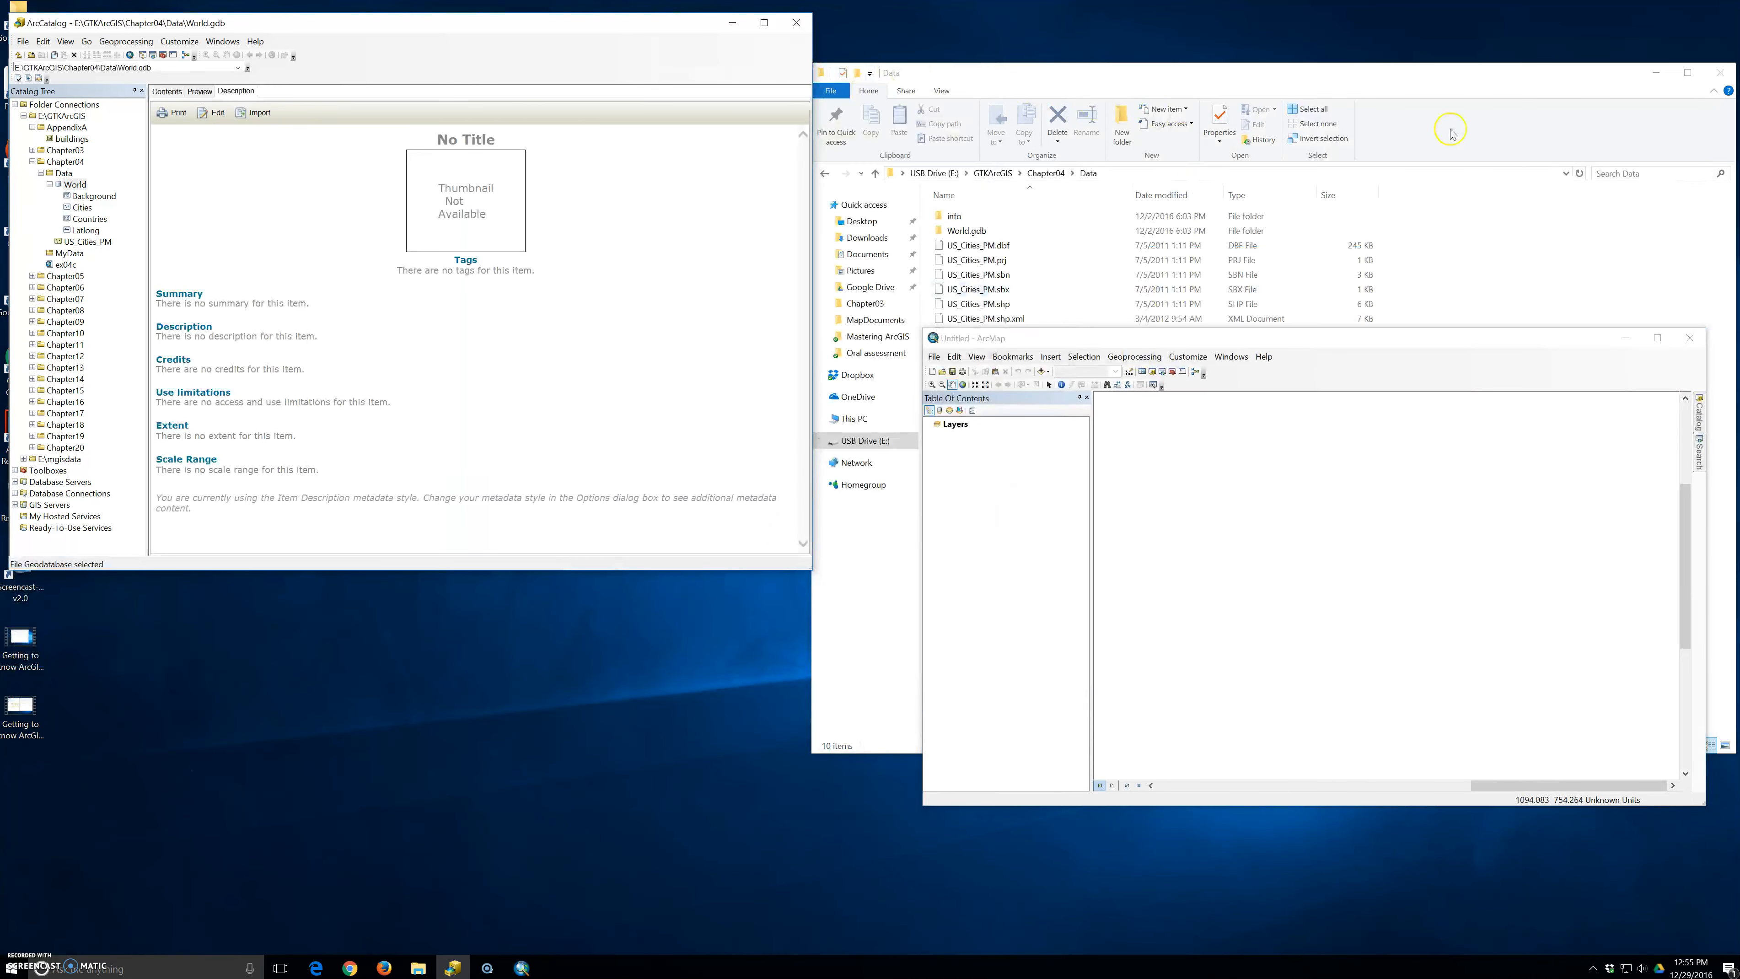
click(1656, 72)
click(1157, 336)
drag(1157, 335, 1071, 142)
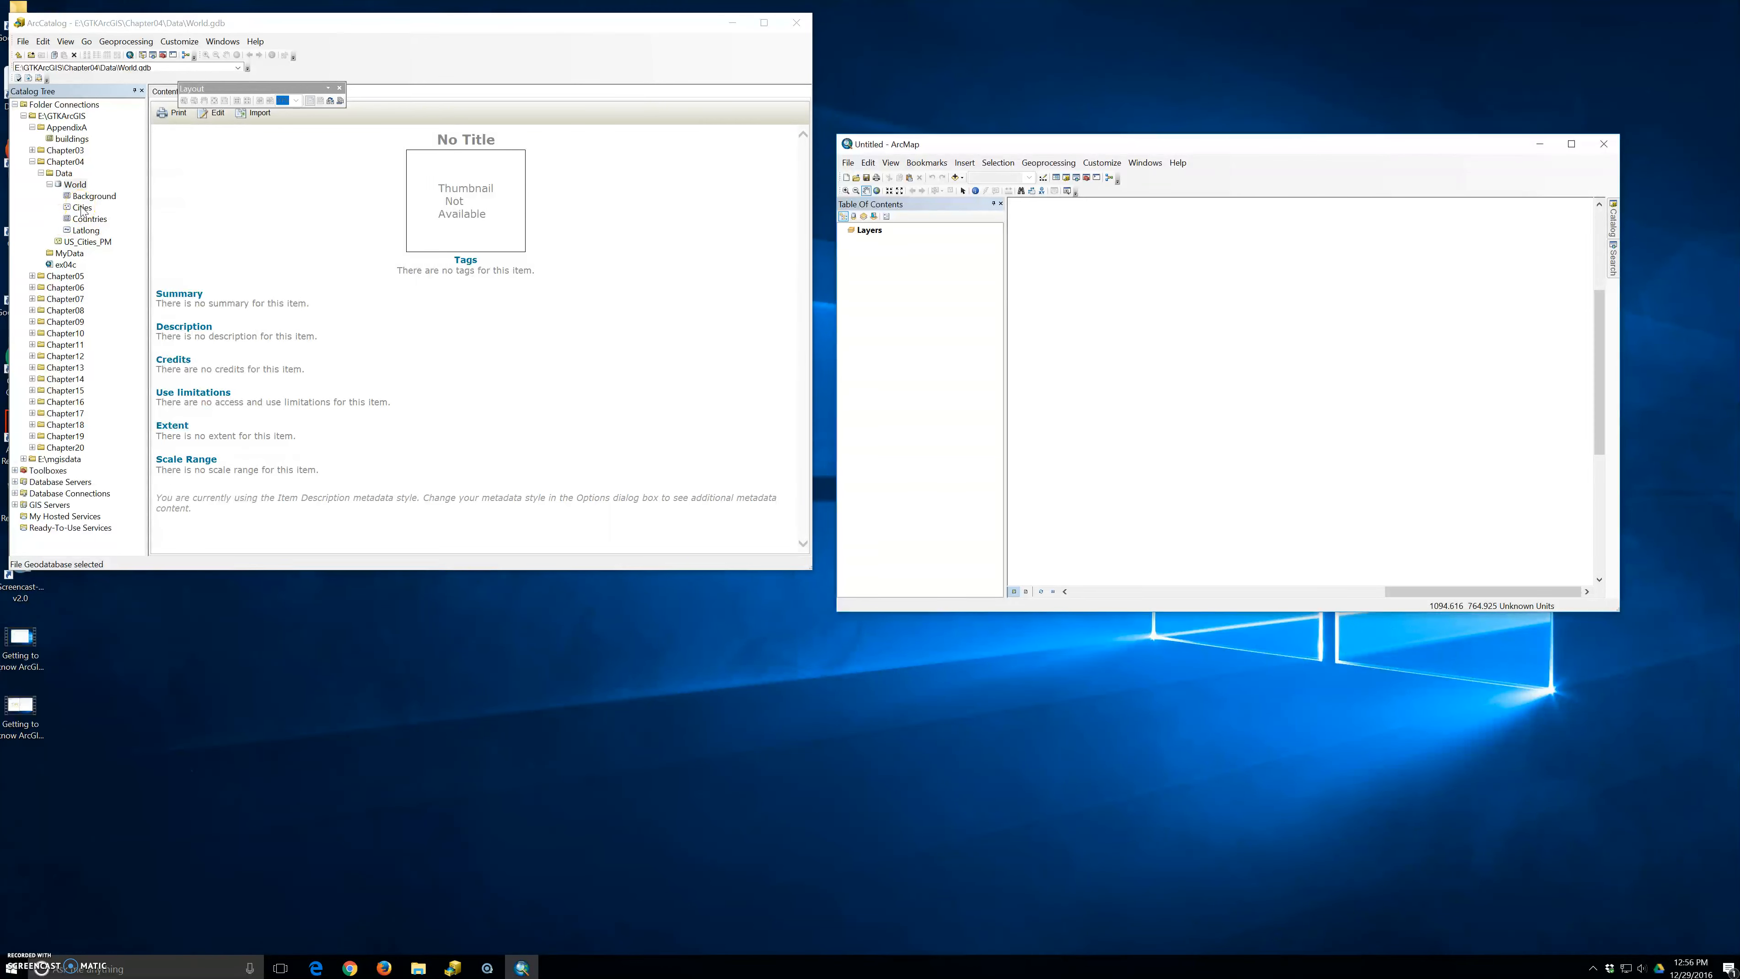
- Add the Latlong feature class from the World geodatabase in ArcCatalog to the ArcMap table of contents
click(82, 231)
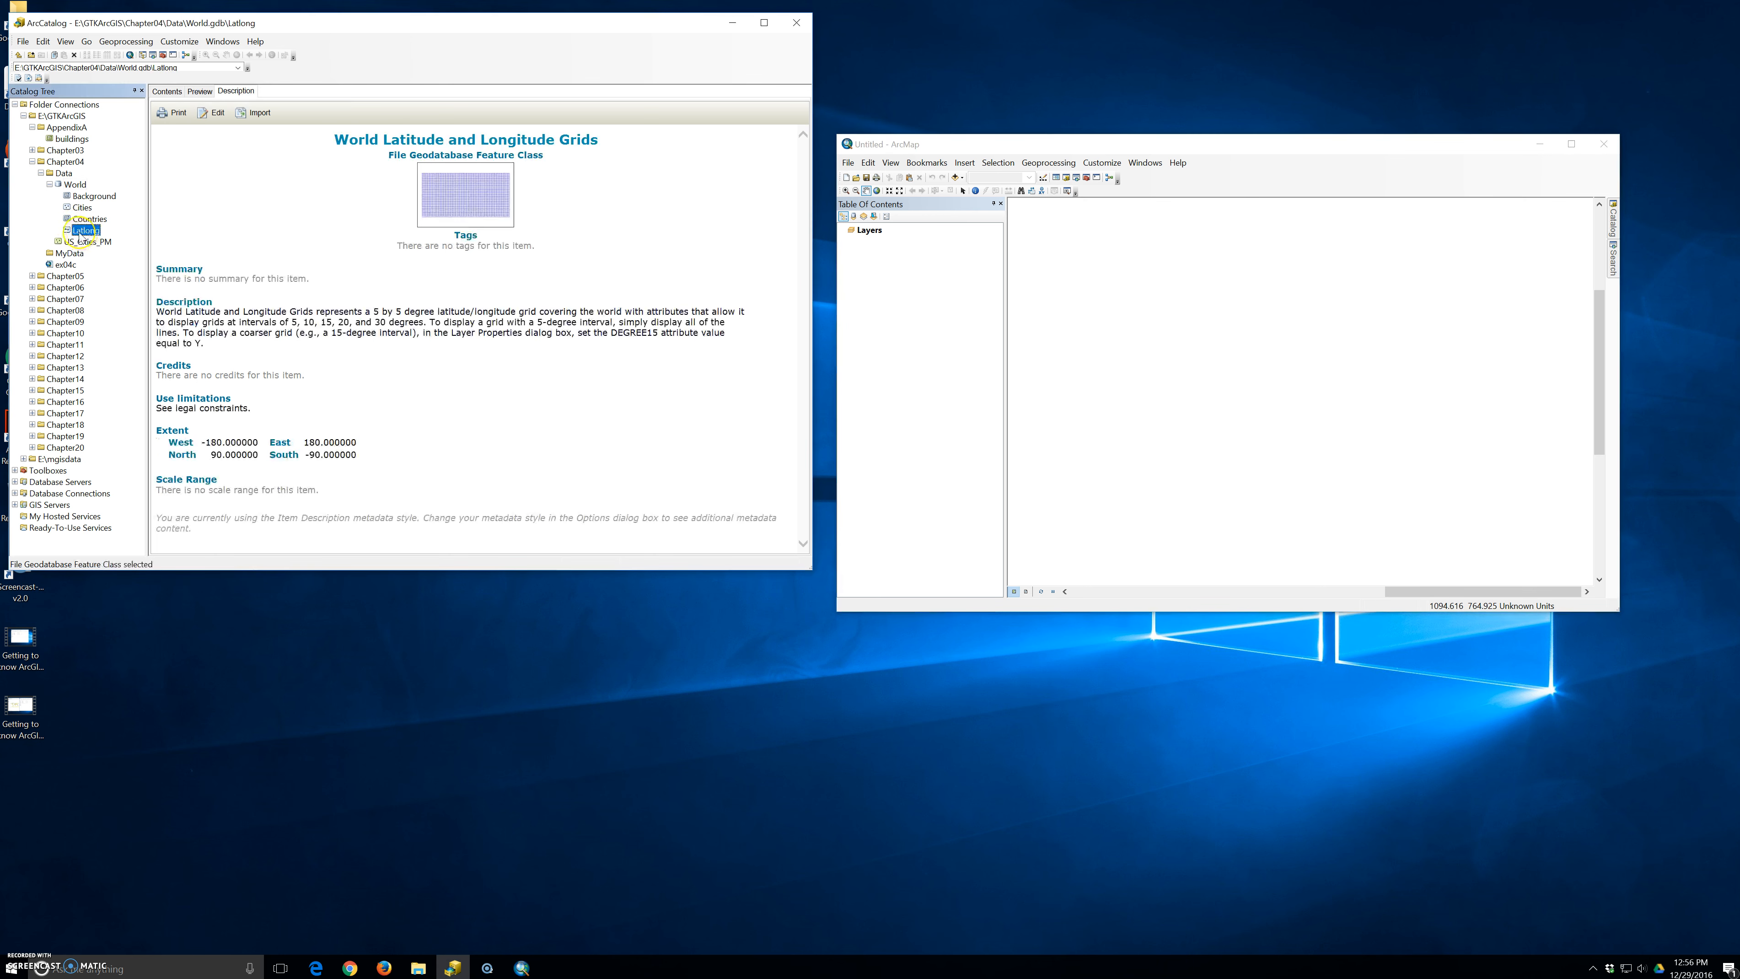
mouse_move(80, 235)
mouse_down()
mouse_move(826, 342)
mouse_move(938, 307)
mouse_up()
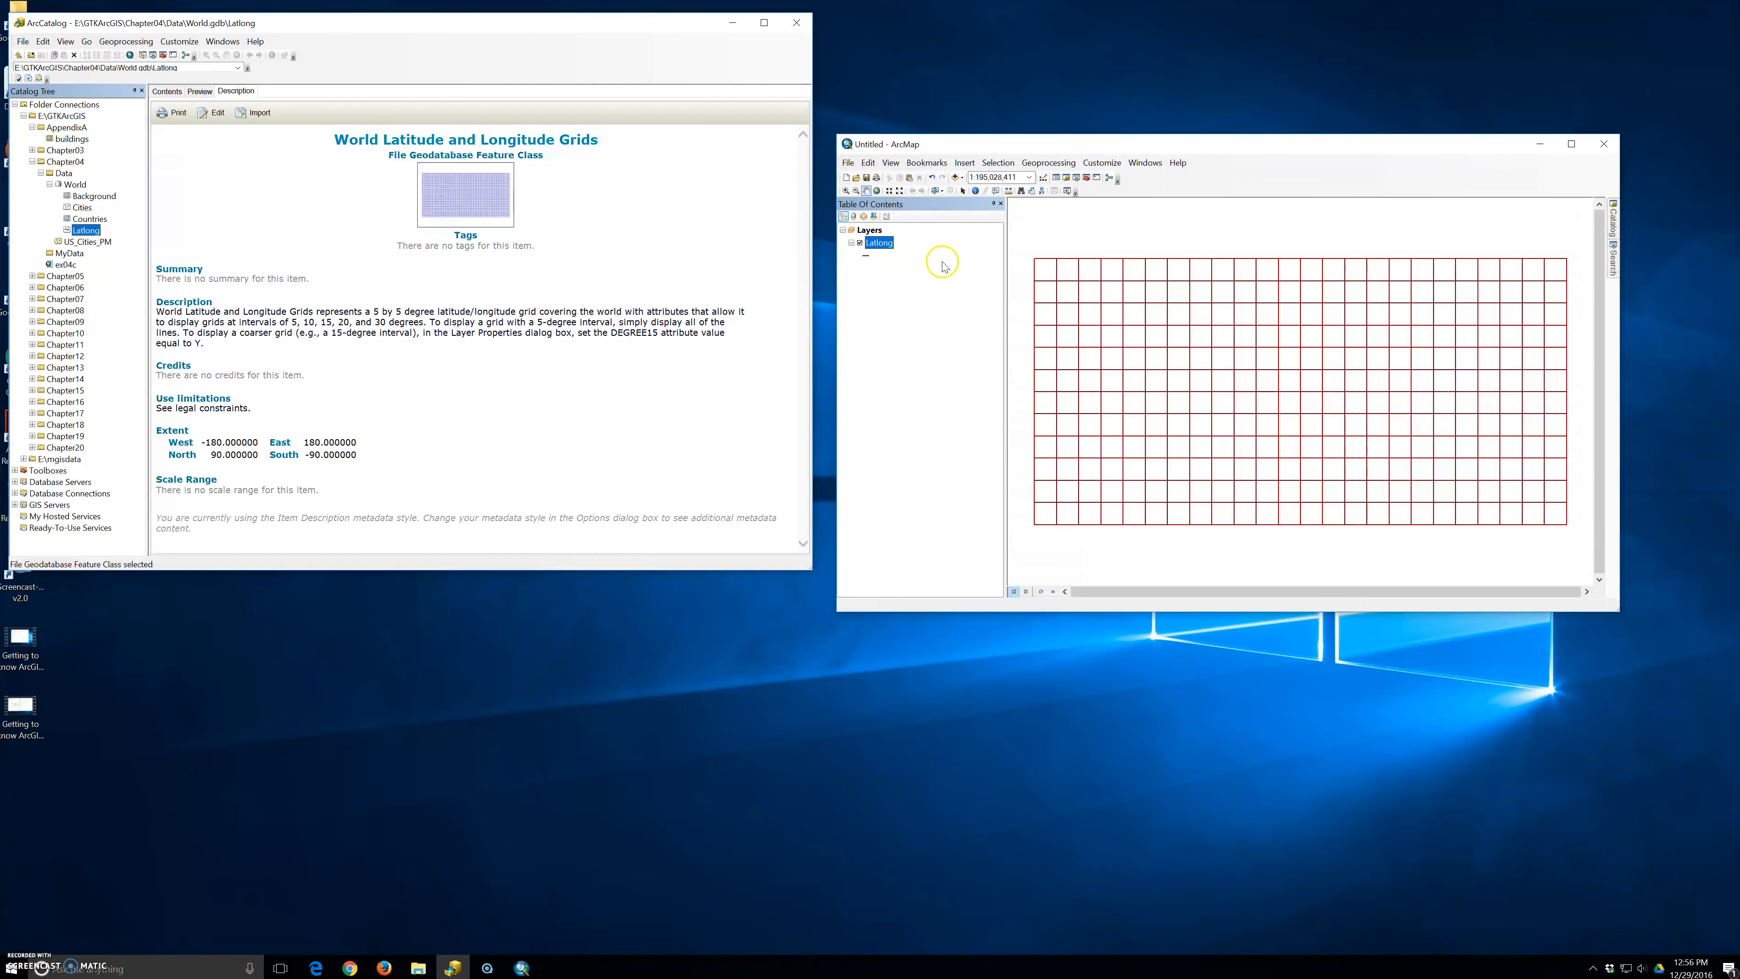
- Move and enlarge the ArcMap window to fill most of the desktop, and show the Latlong grid at full extent
drag(1379, 144, 645, 64)
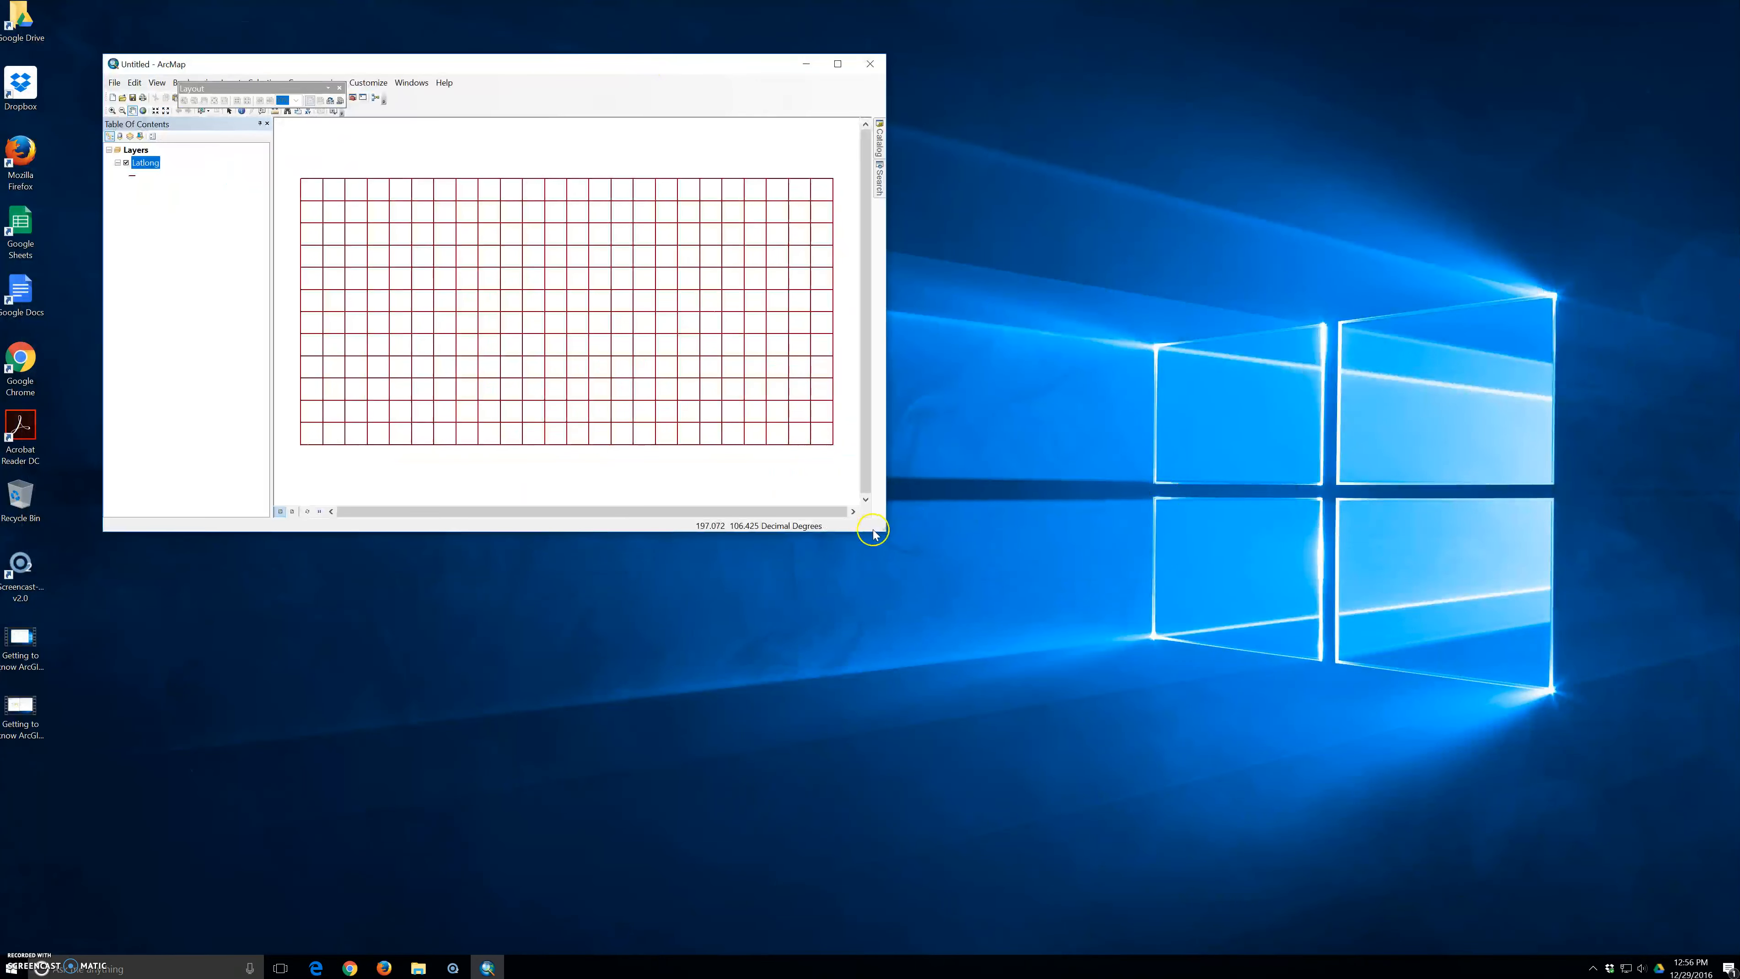
drag(885, 527, 996, 602)
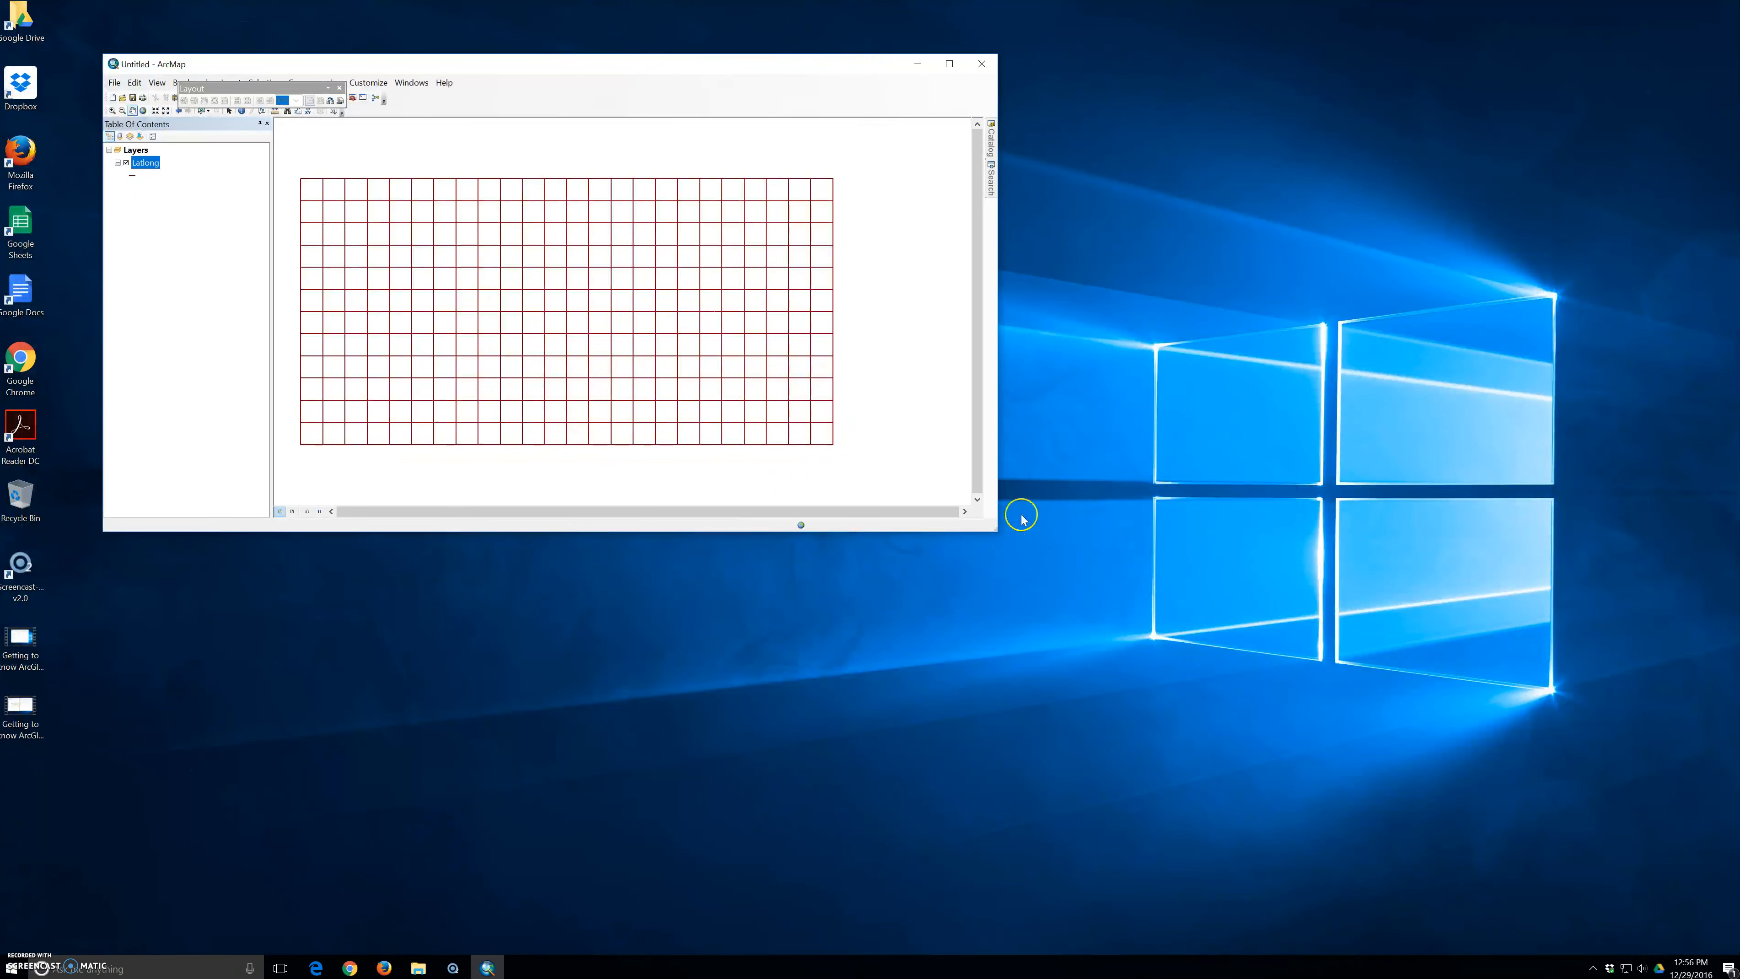
drag(1001, 528, 1549, 869)
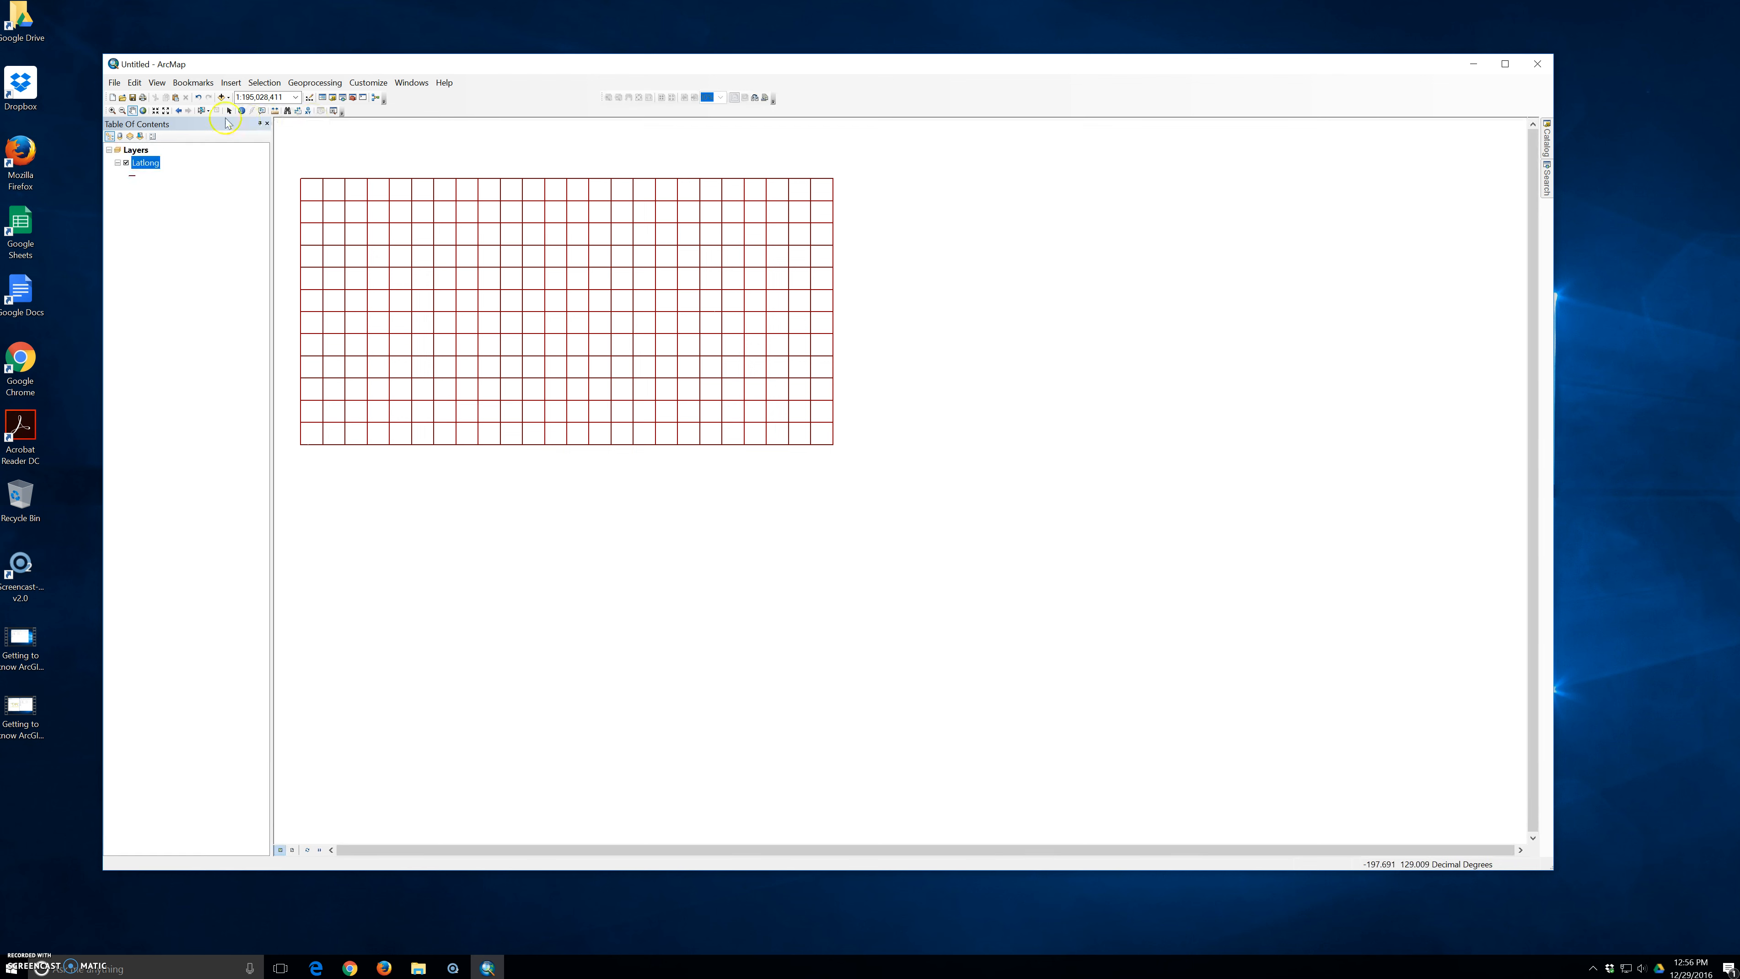
click(143, 111)
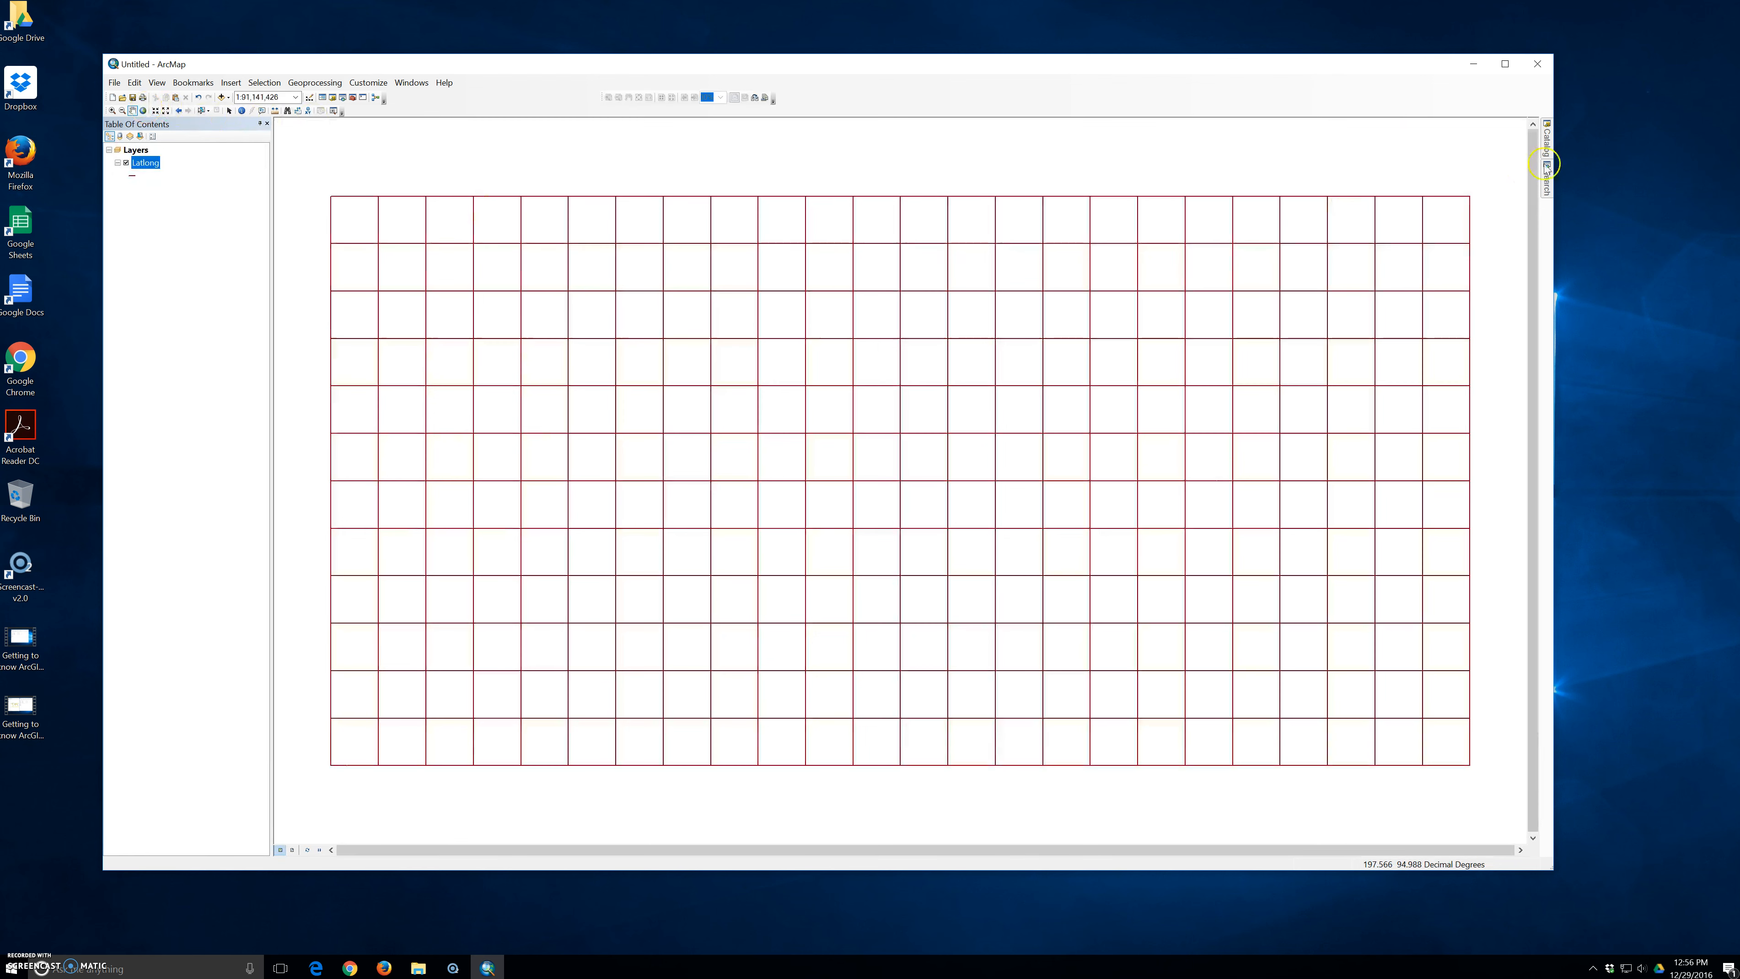
- Expand E:\GTKArcGIS, Chapter04, Data and the World geodatabase in ArcMap's Catalog window, and widen the ArcMap window
click(1547, 143)
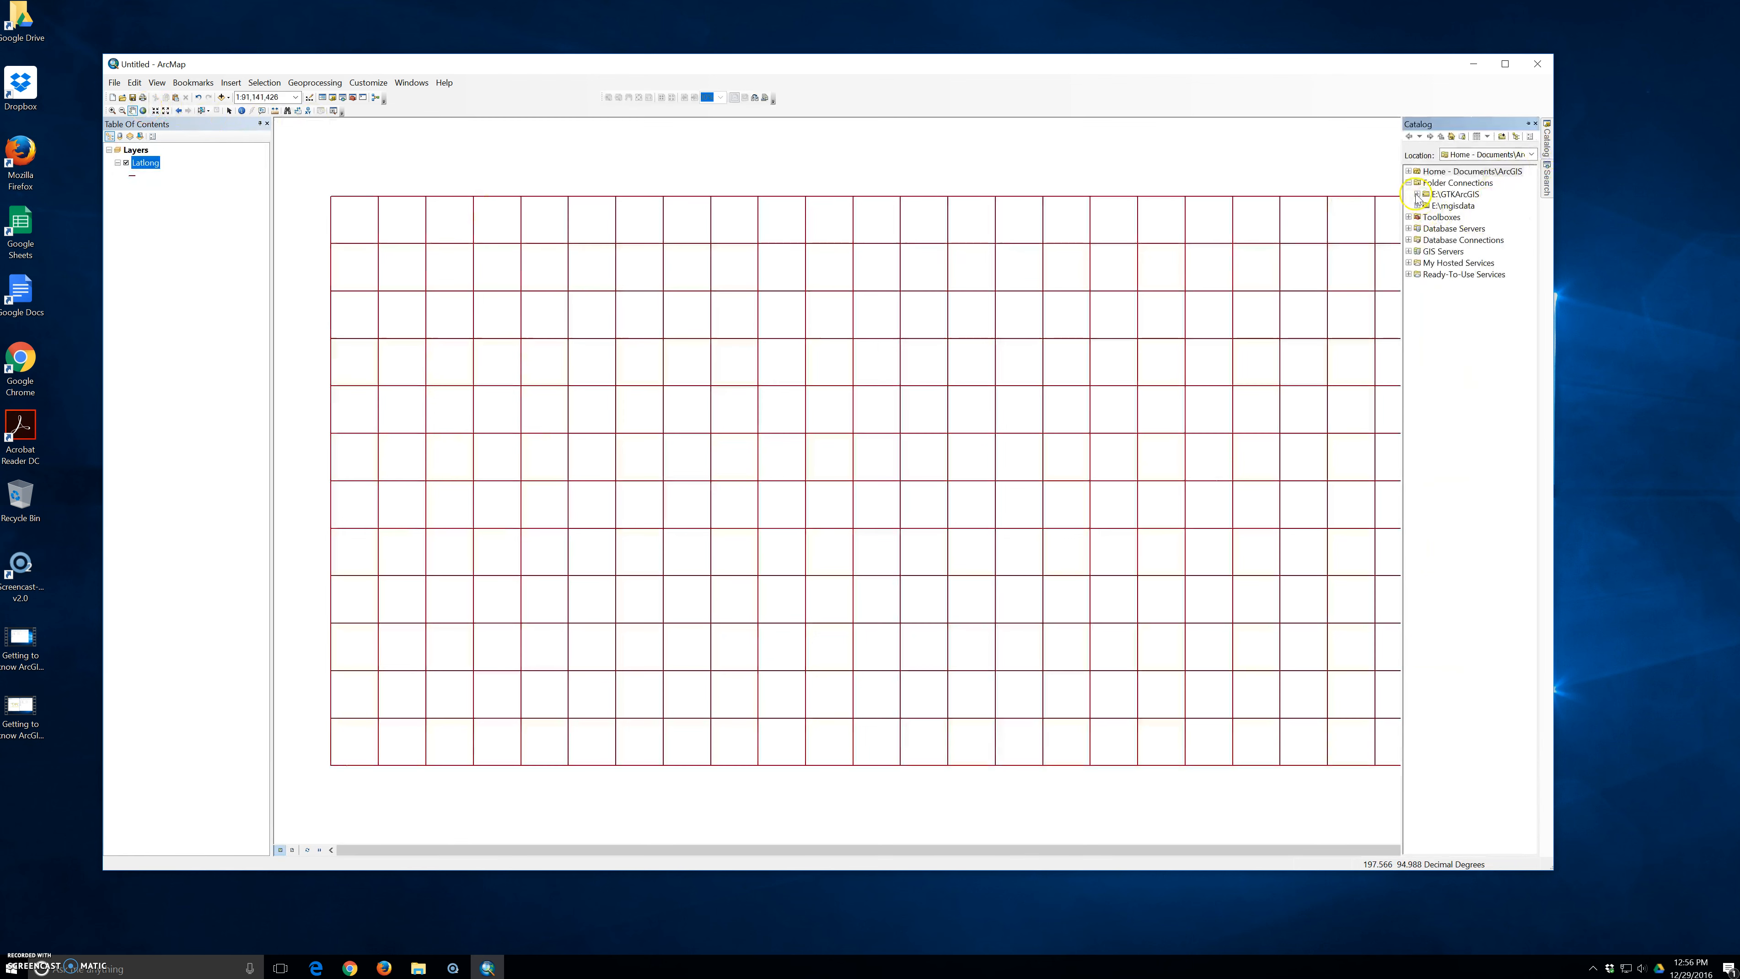
click(1416, 195)
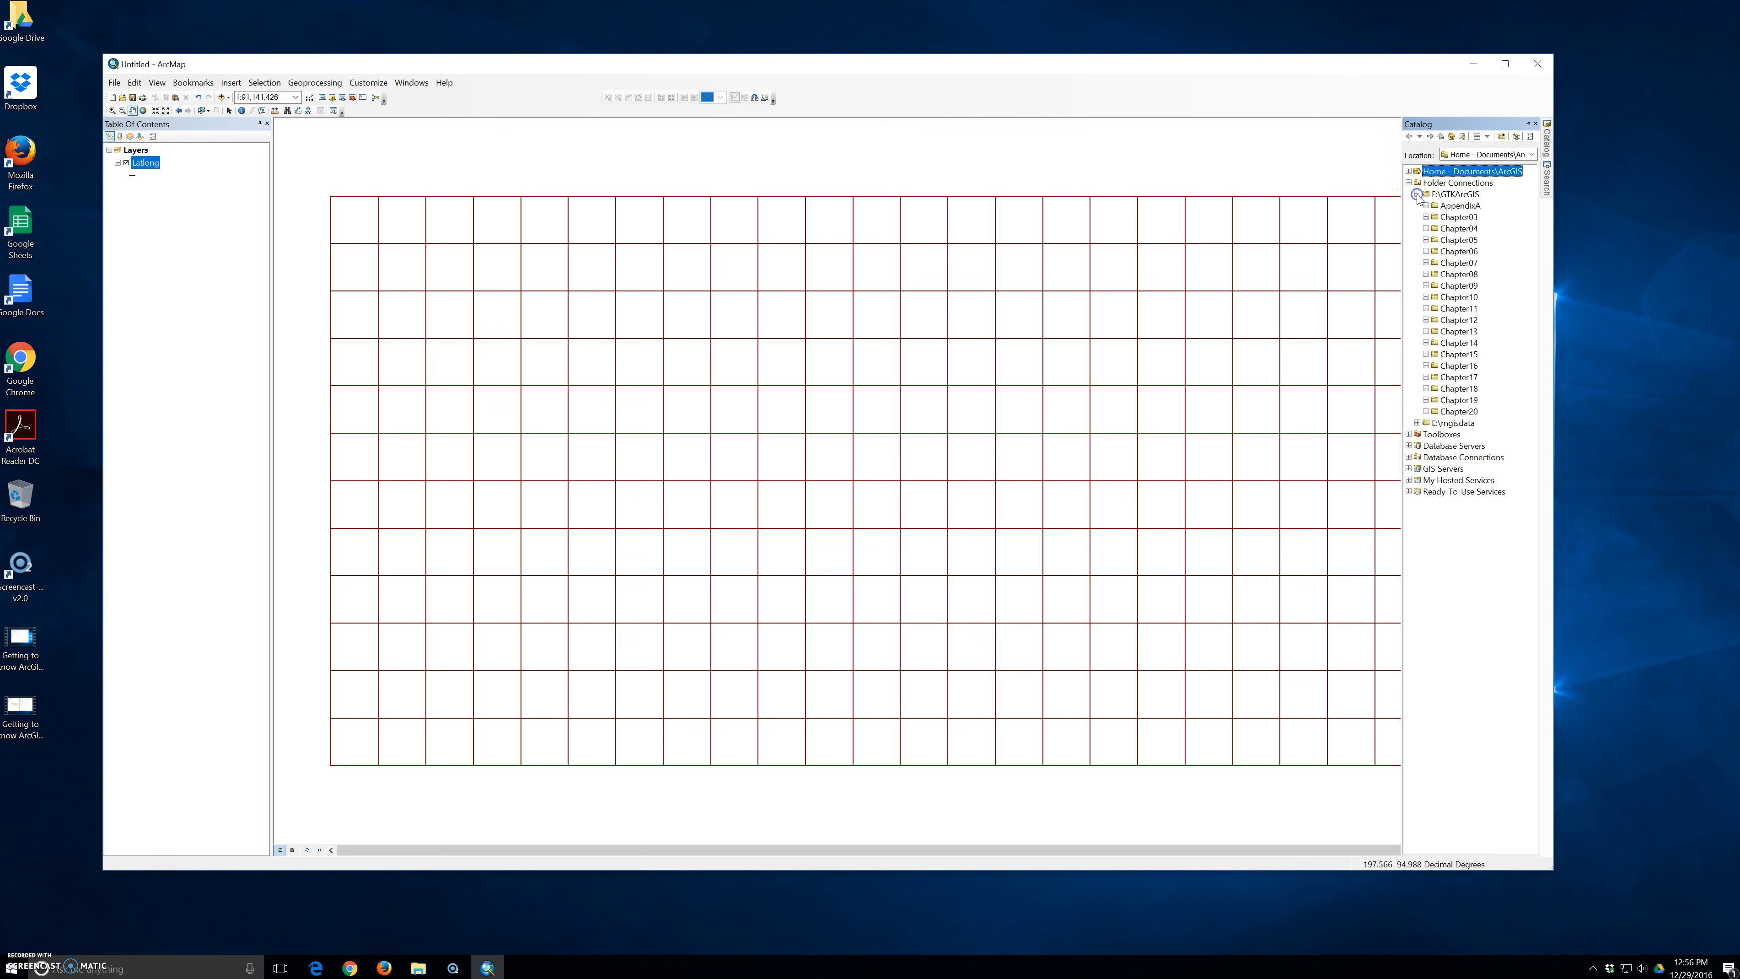
click(1426, 229)
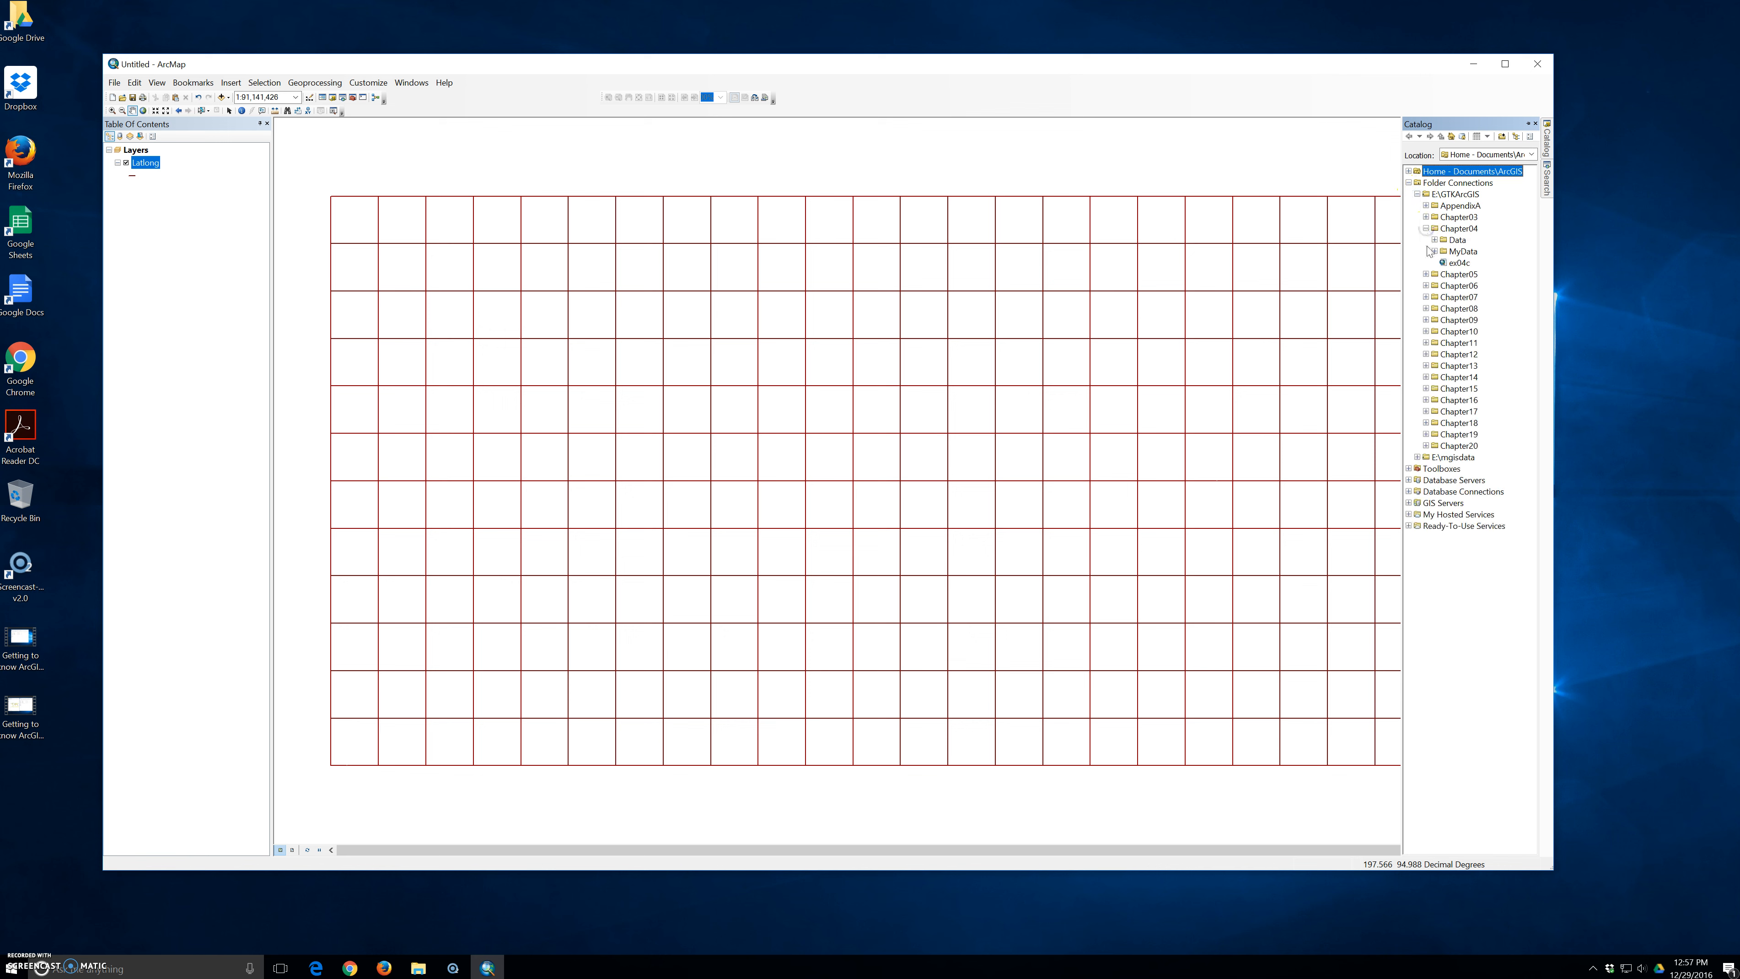
click(1434, 240)
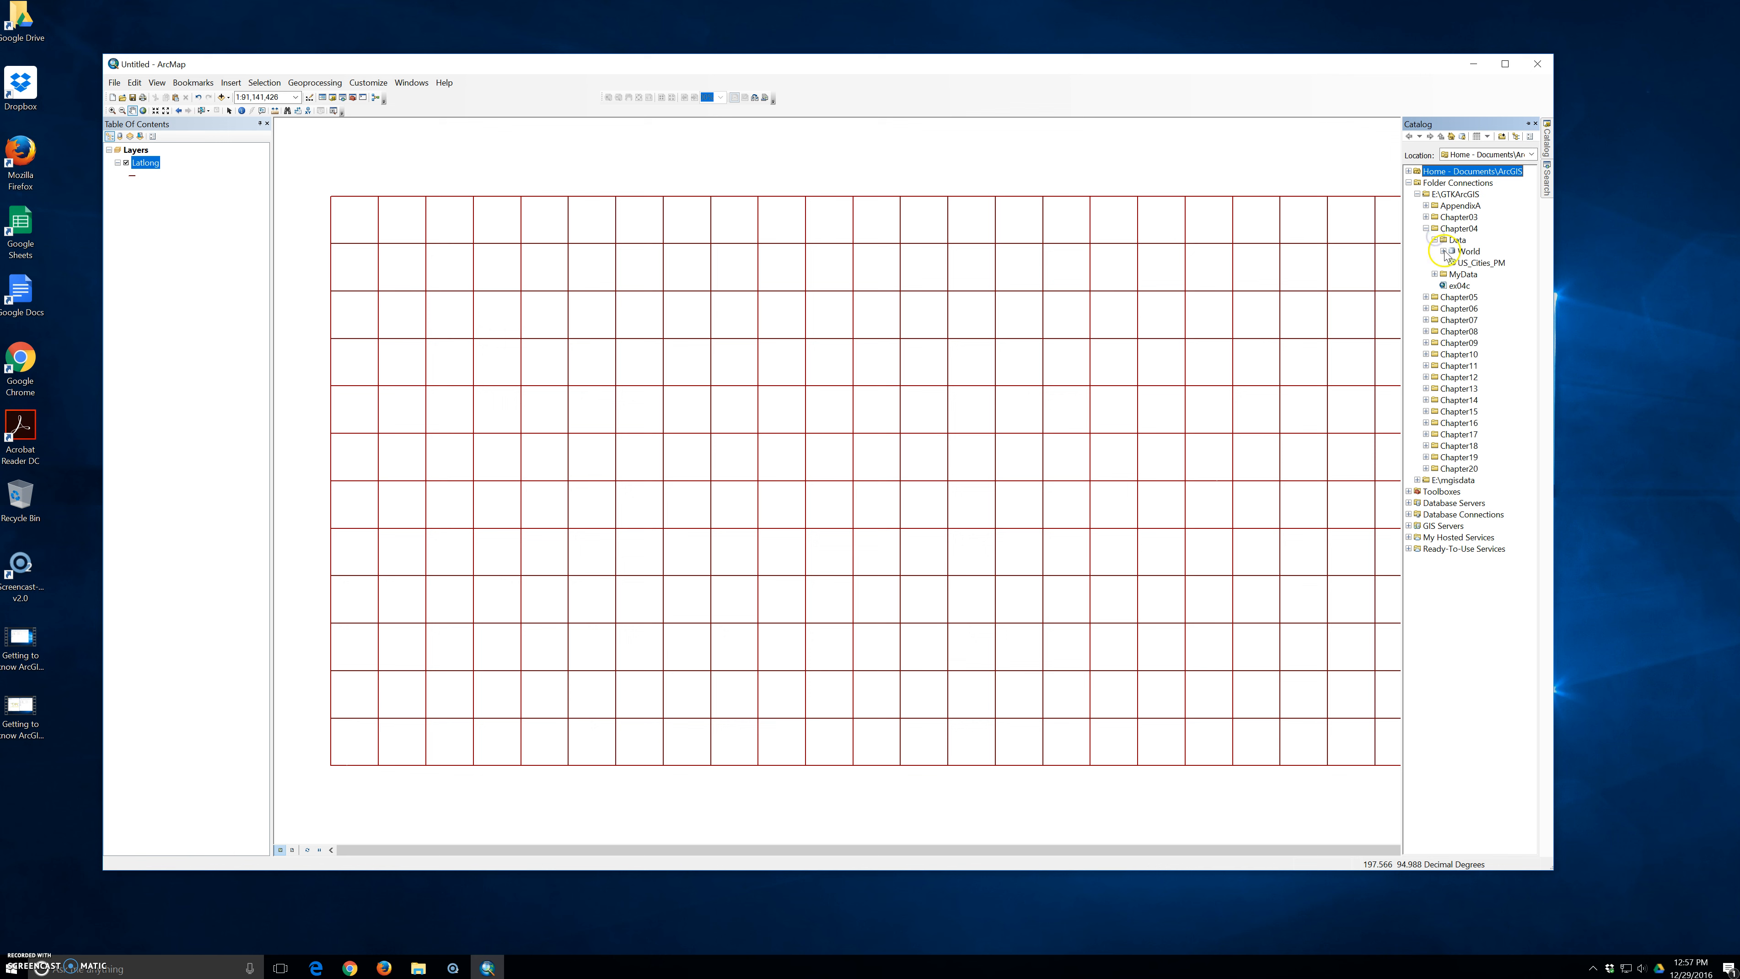
click(1444, 251)
drag(1554, 294, 1682, 307)
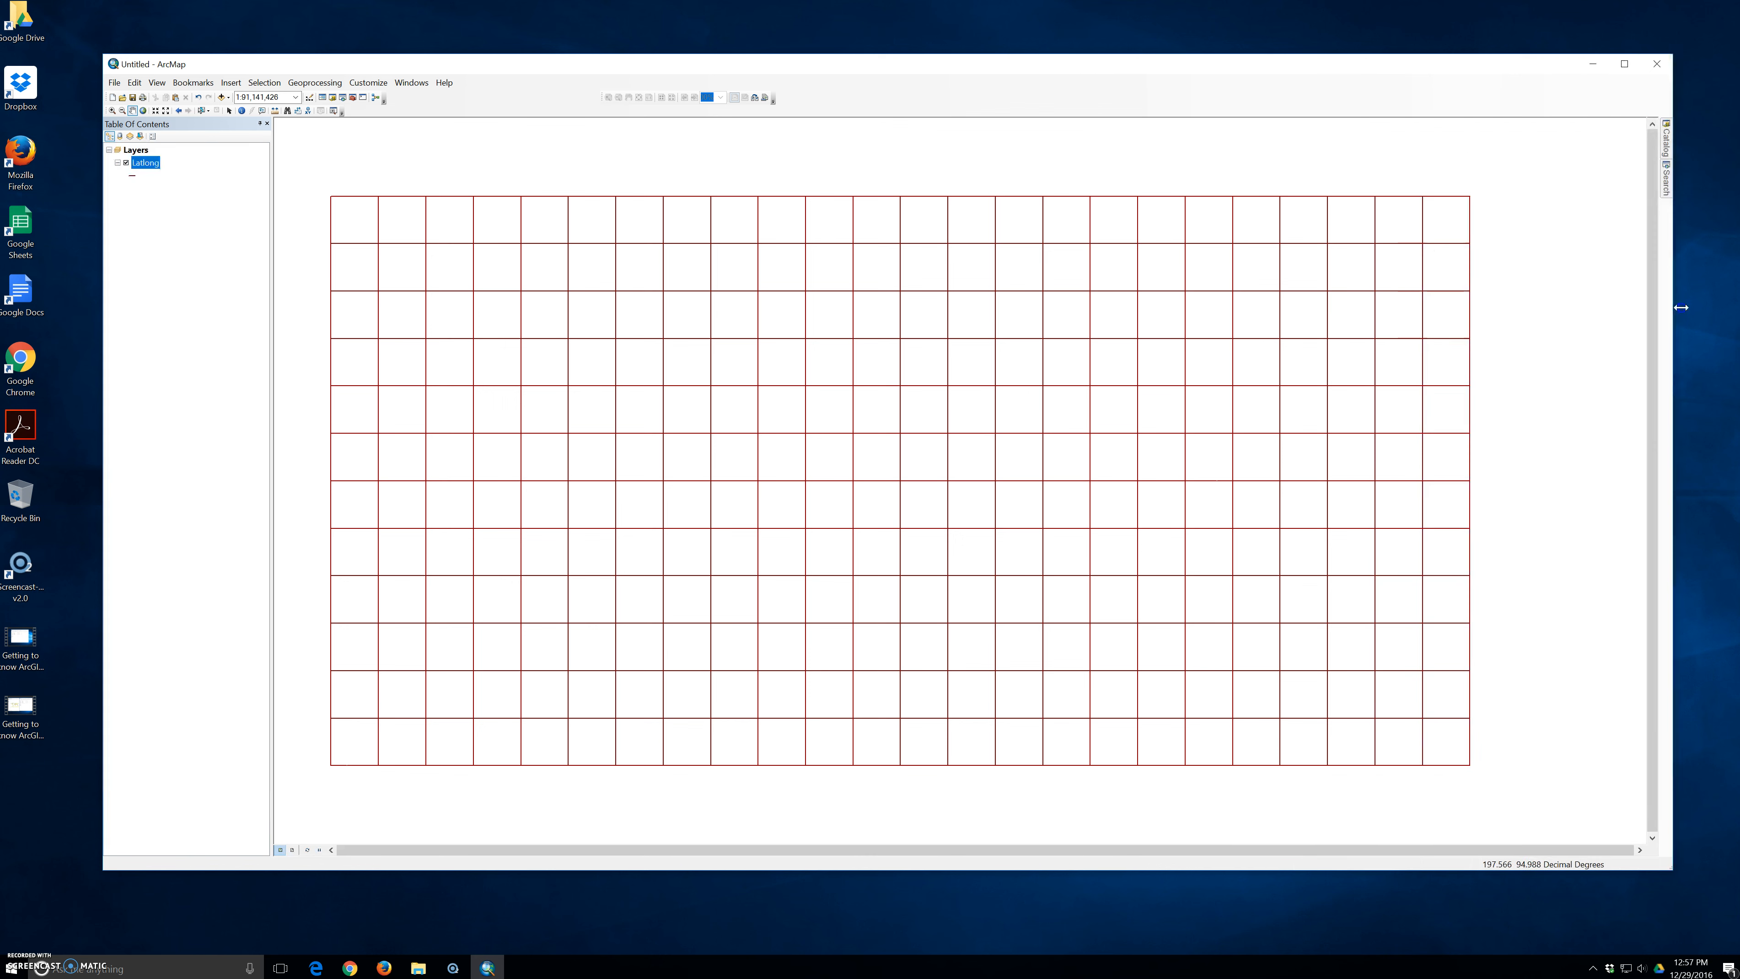
click(1676, 141)
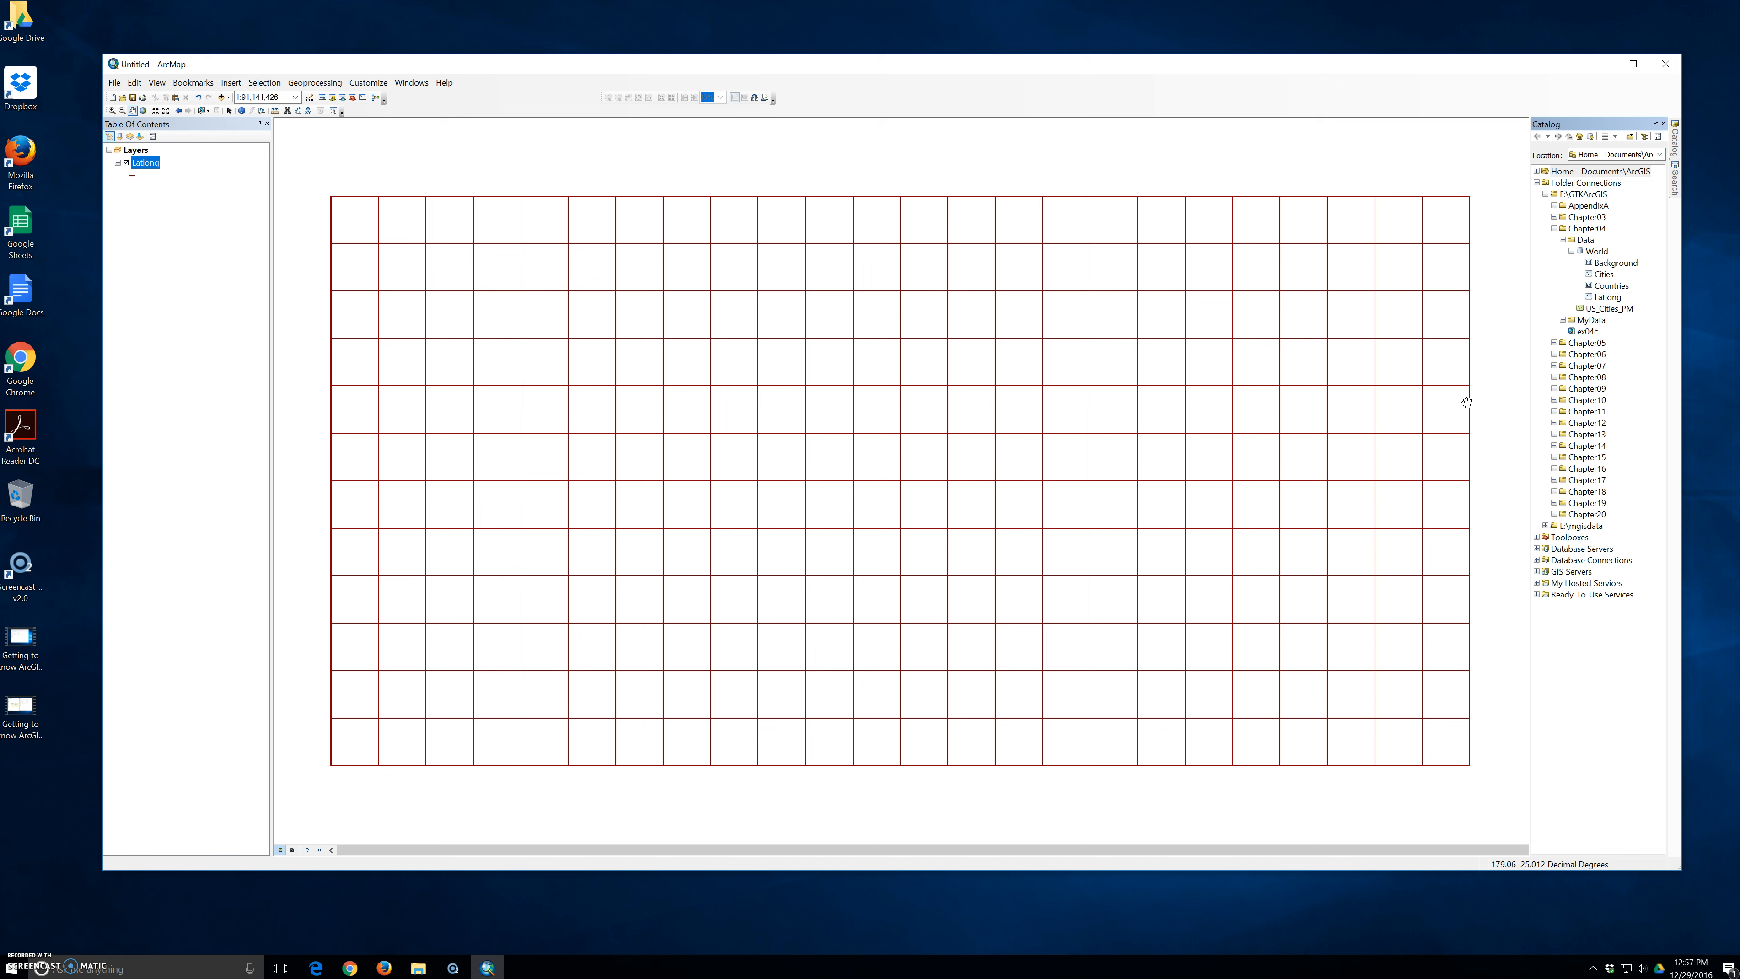
- Bring up the Catalog window through ArcMap's list of windows
click(1467, 399)
click(411, 82)
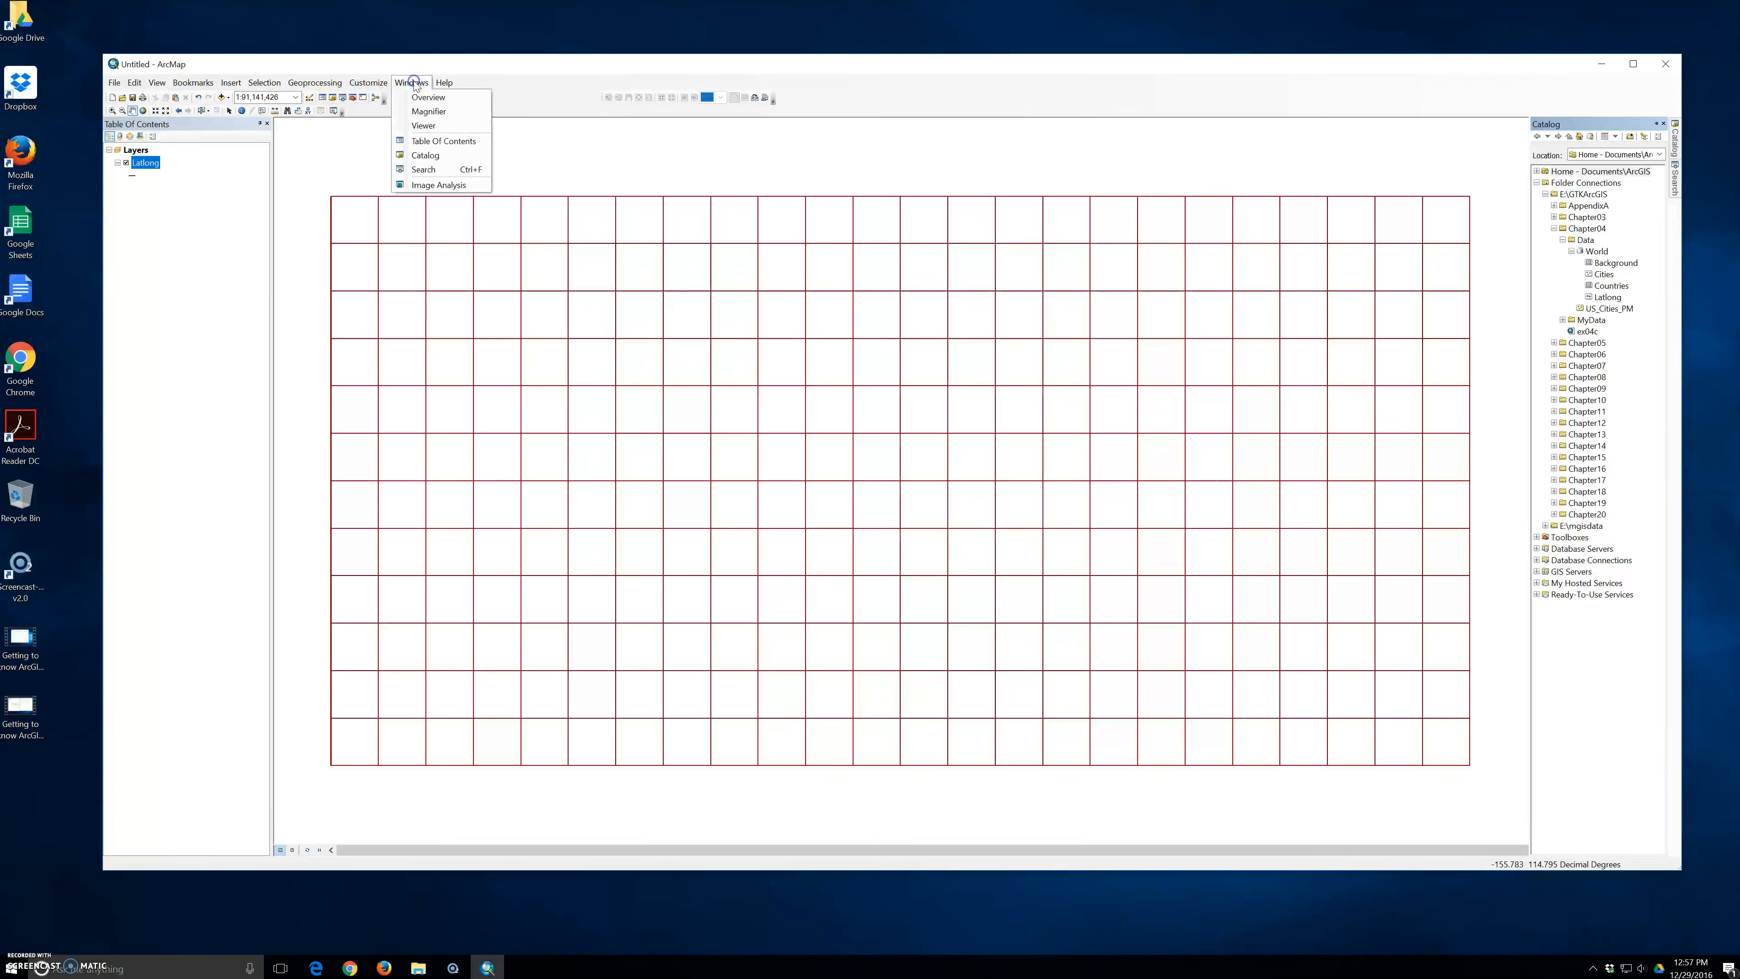
click(439, 158)
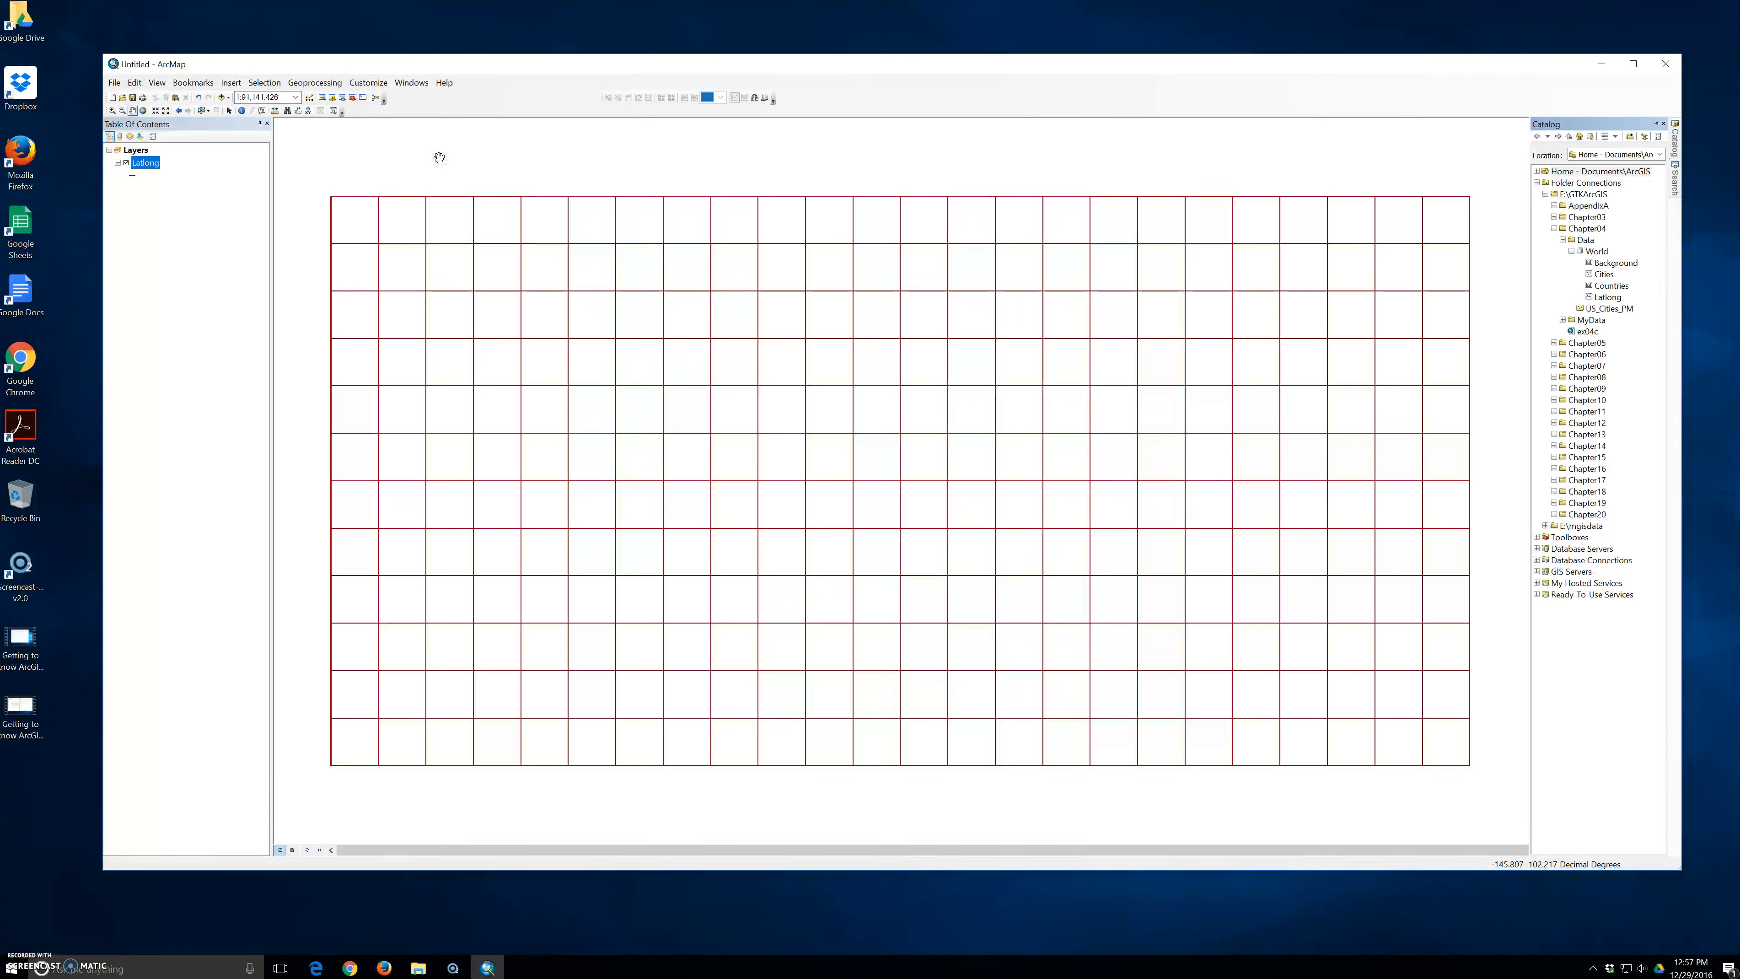
click(440, 154)
click(438, 143)
click(429, 155)
click(417, 160)
click(412, 174)
- Expand the Home - Documents\ArcGIS folder in the Catalog window and pin the window so it stays open
double_click(1555, 173)
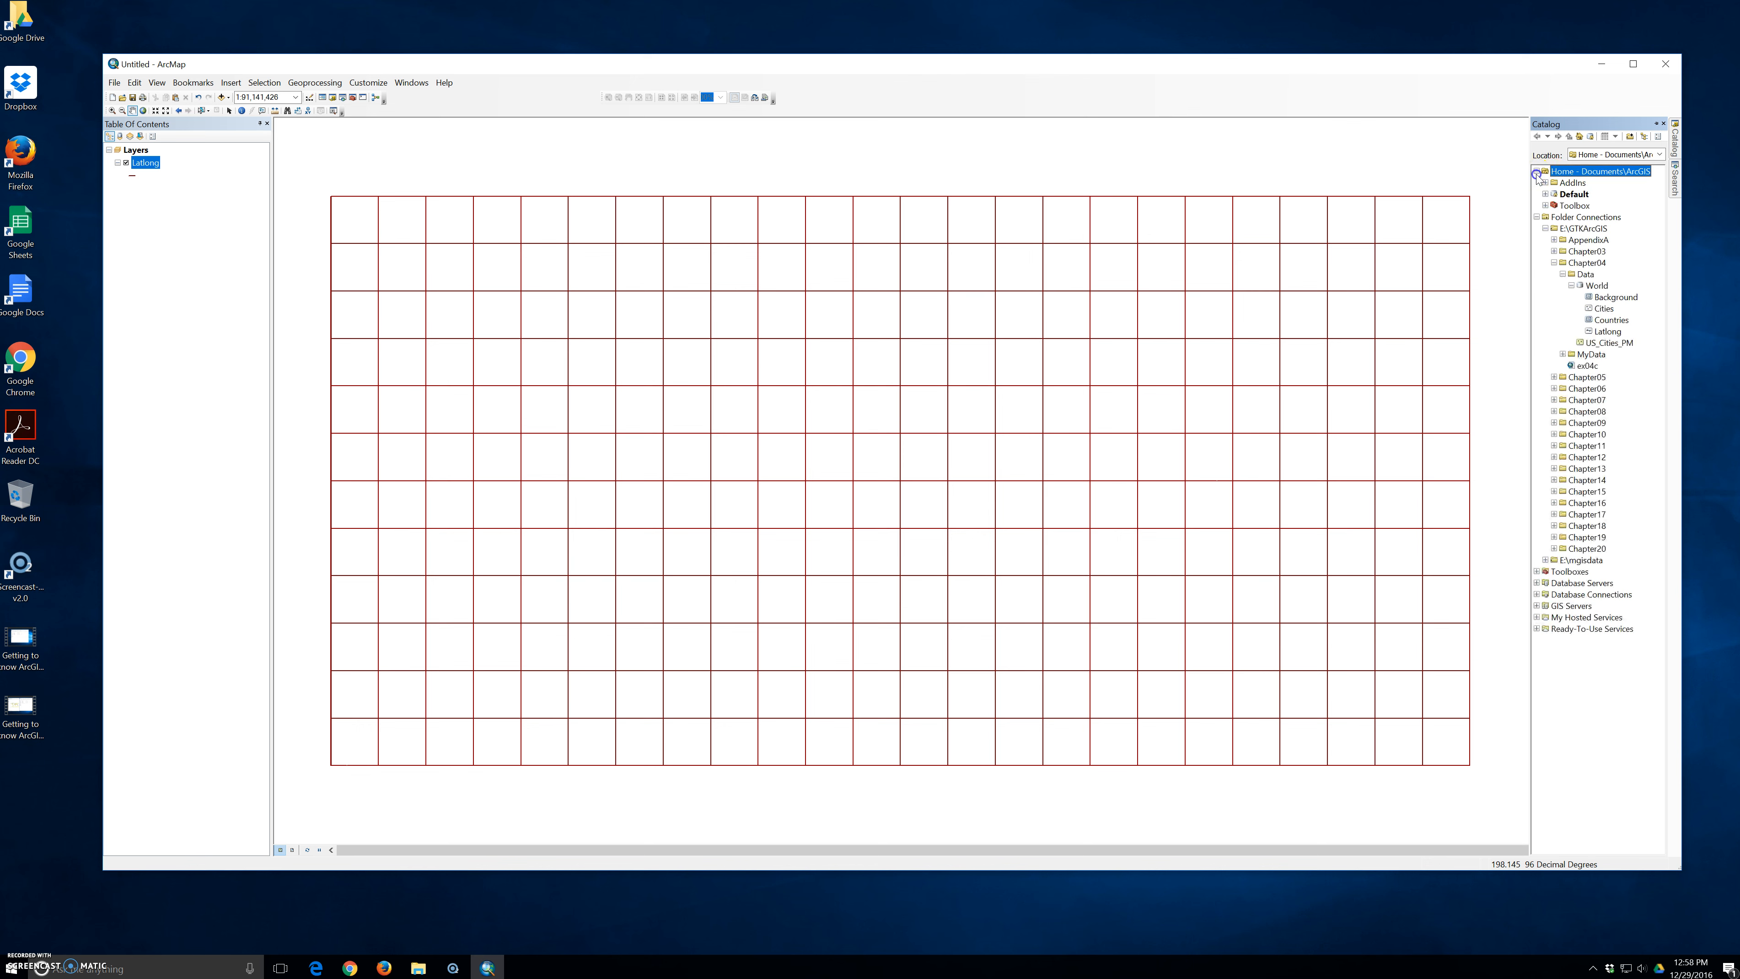
click(1488, 156)
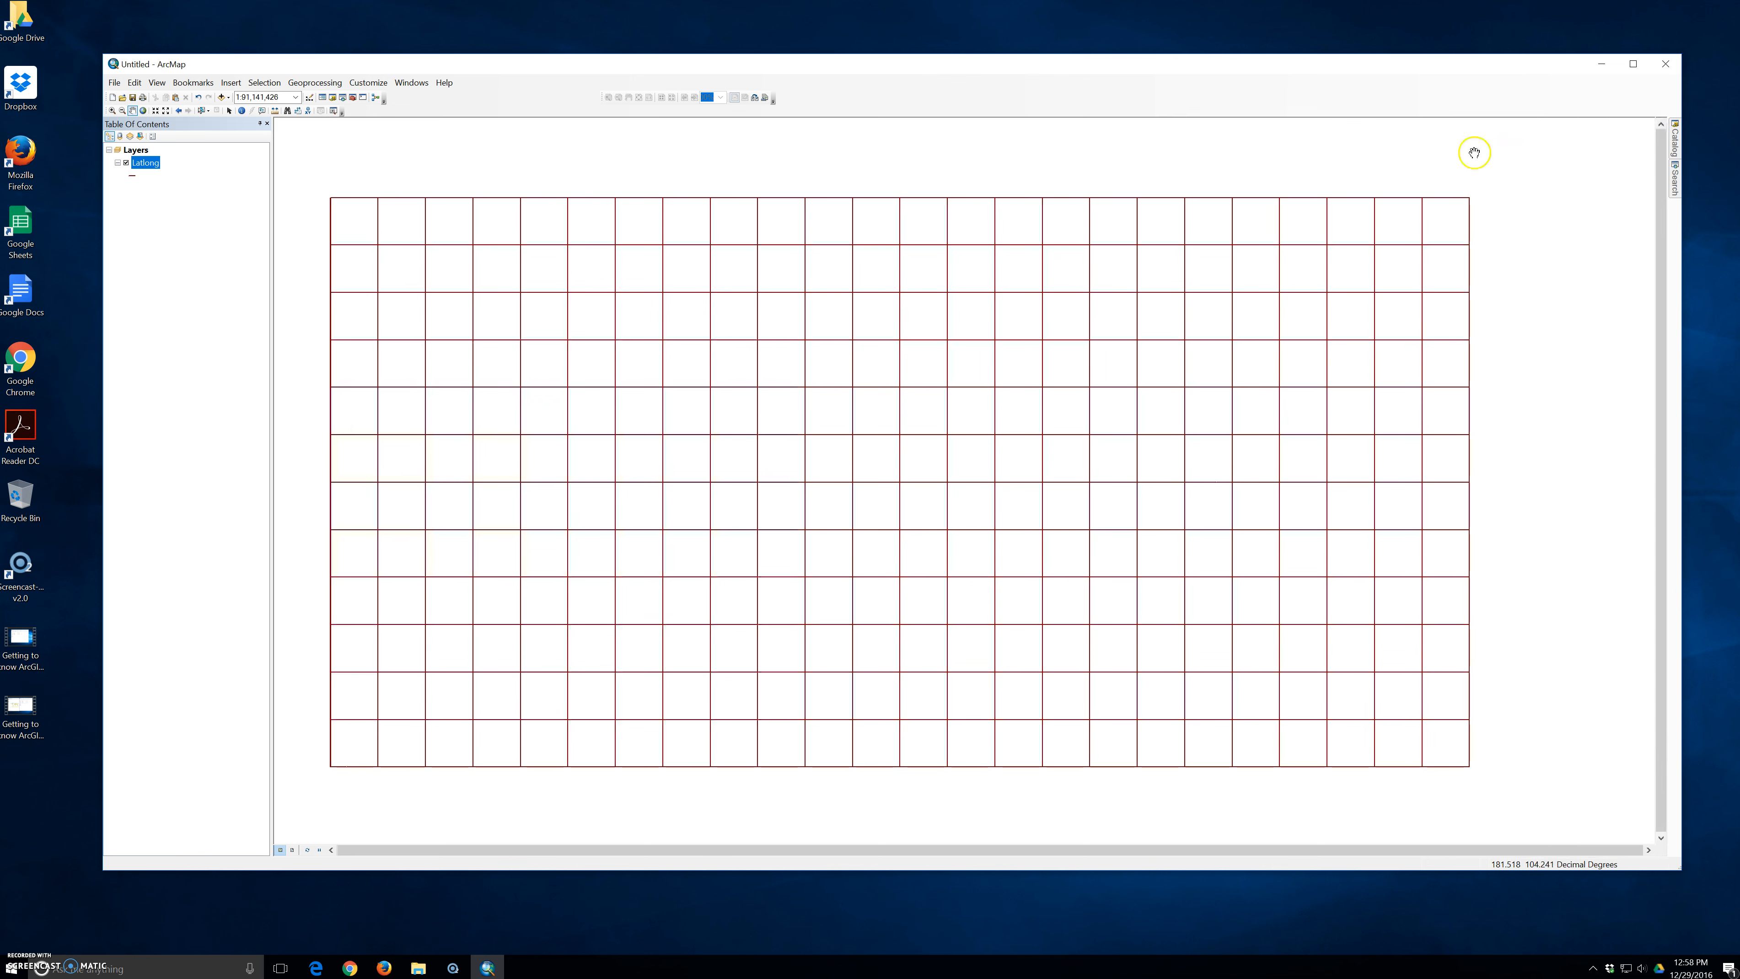
mouse_move(1676, 146)
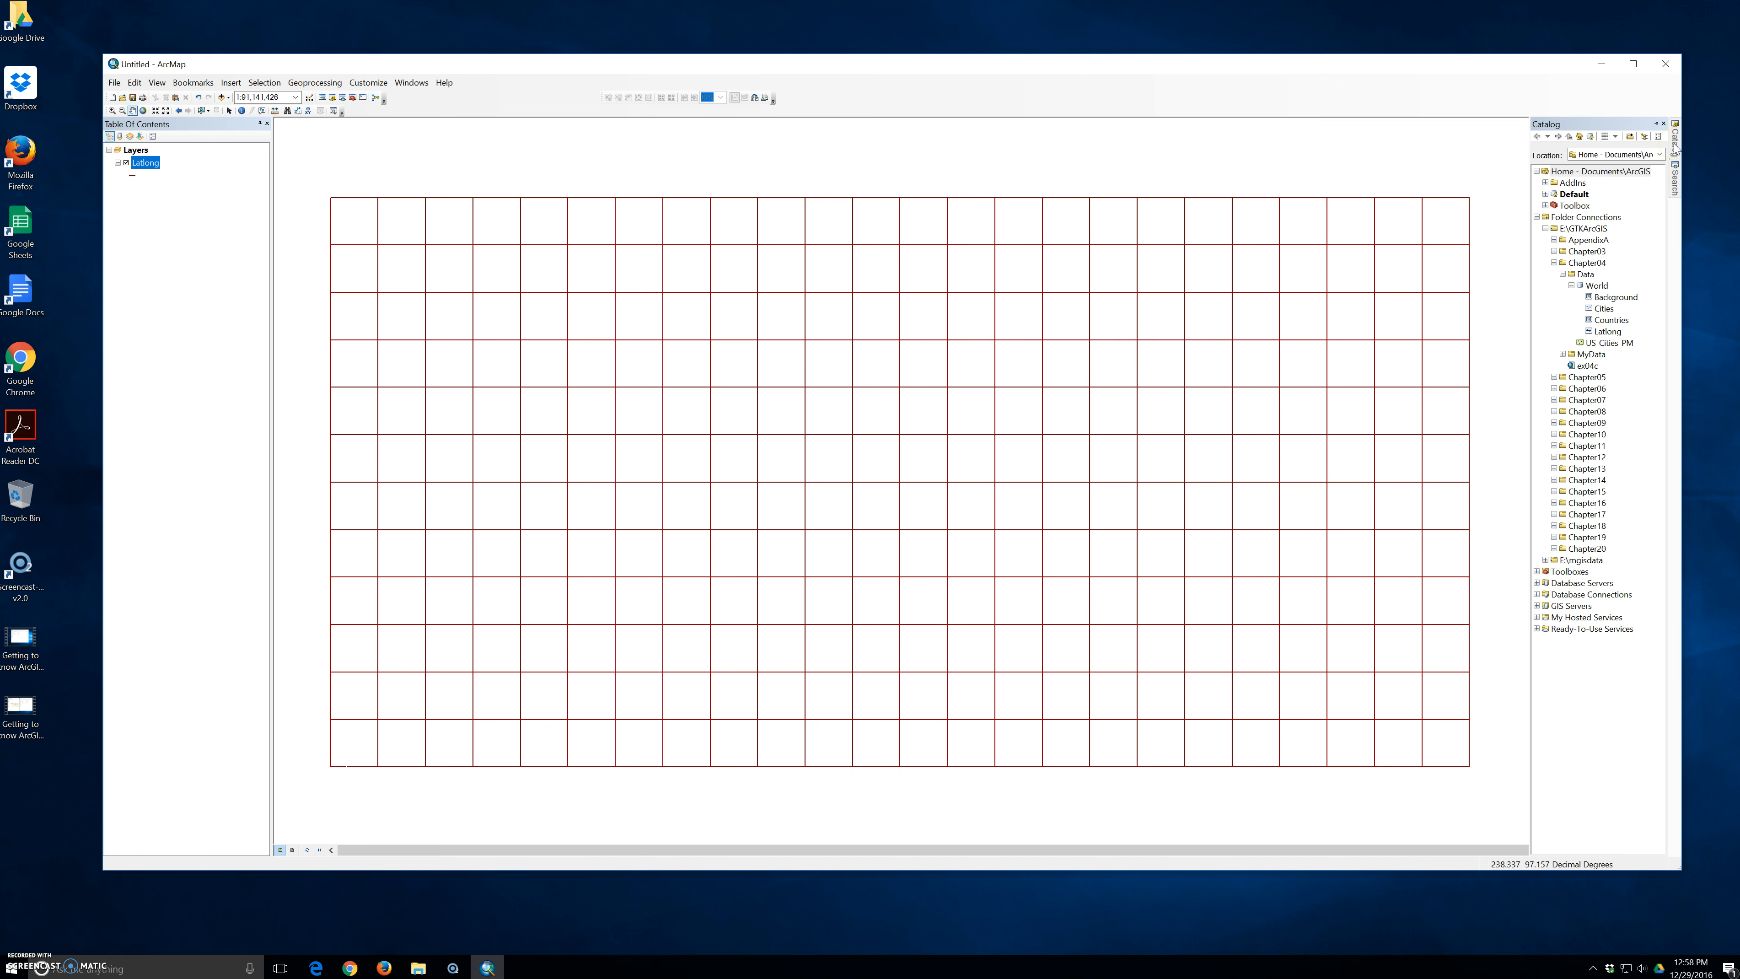
click(1656, 123)
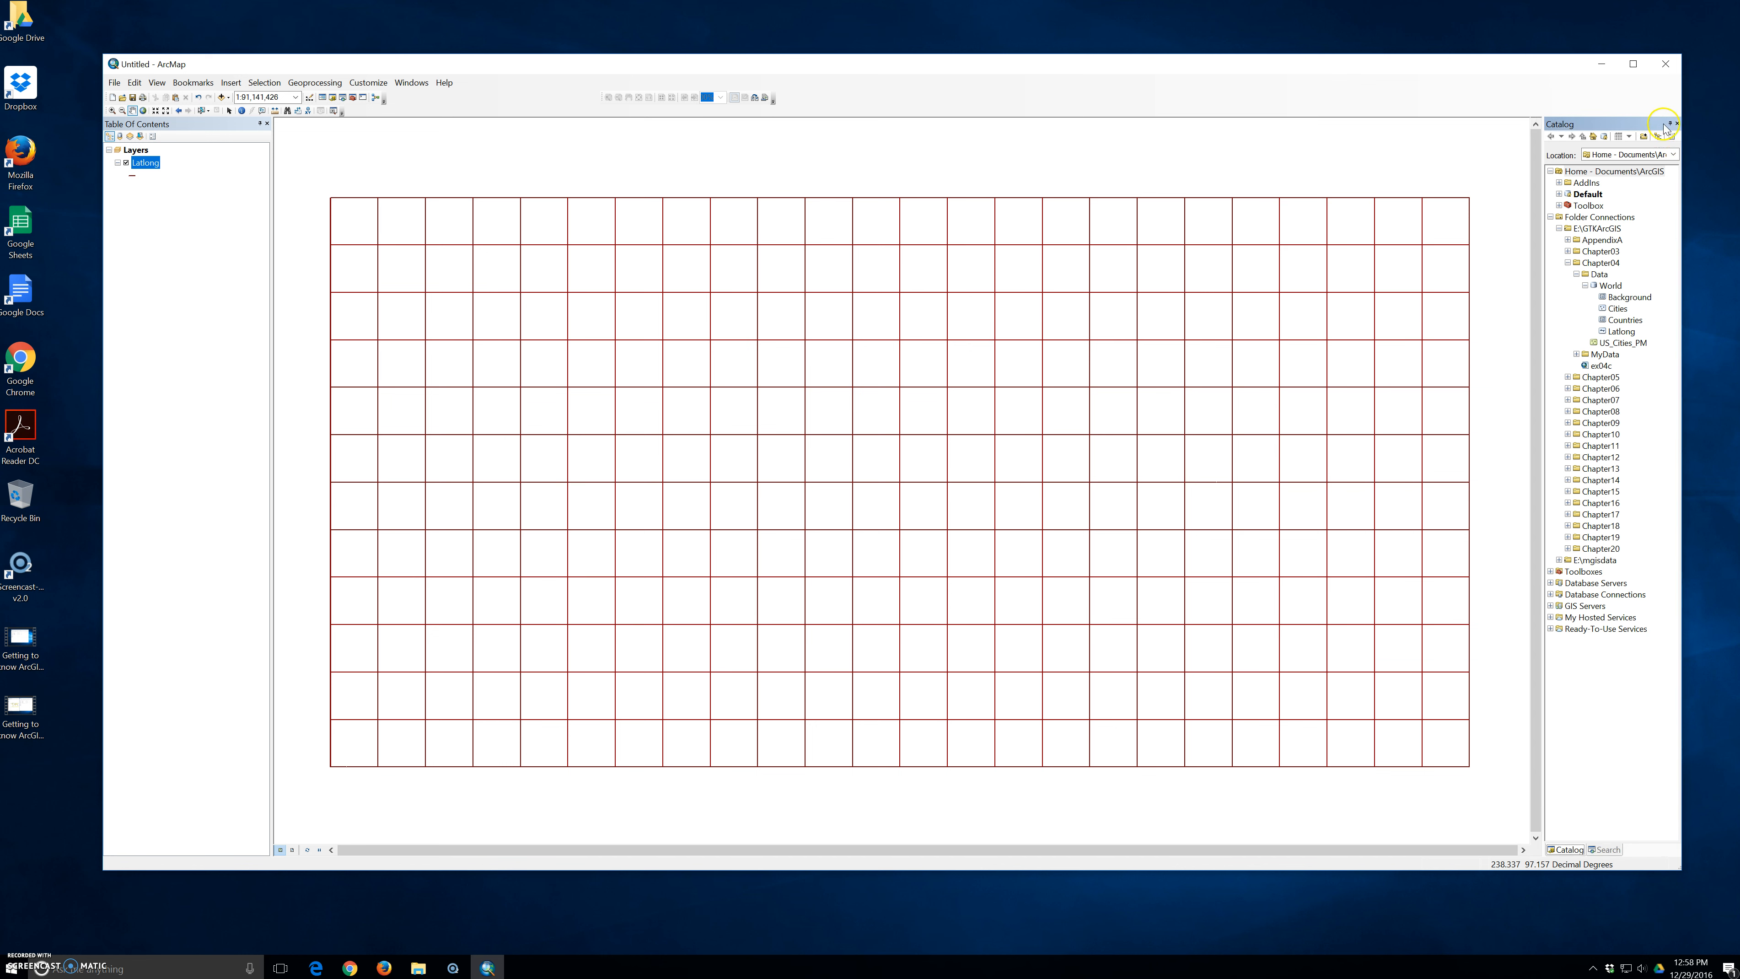
click(1436, 165)
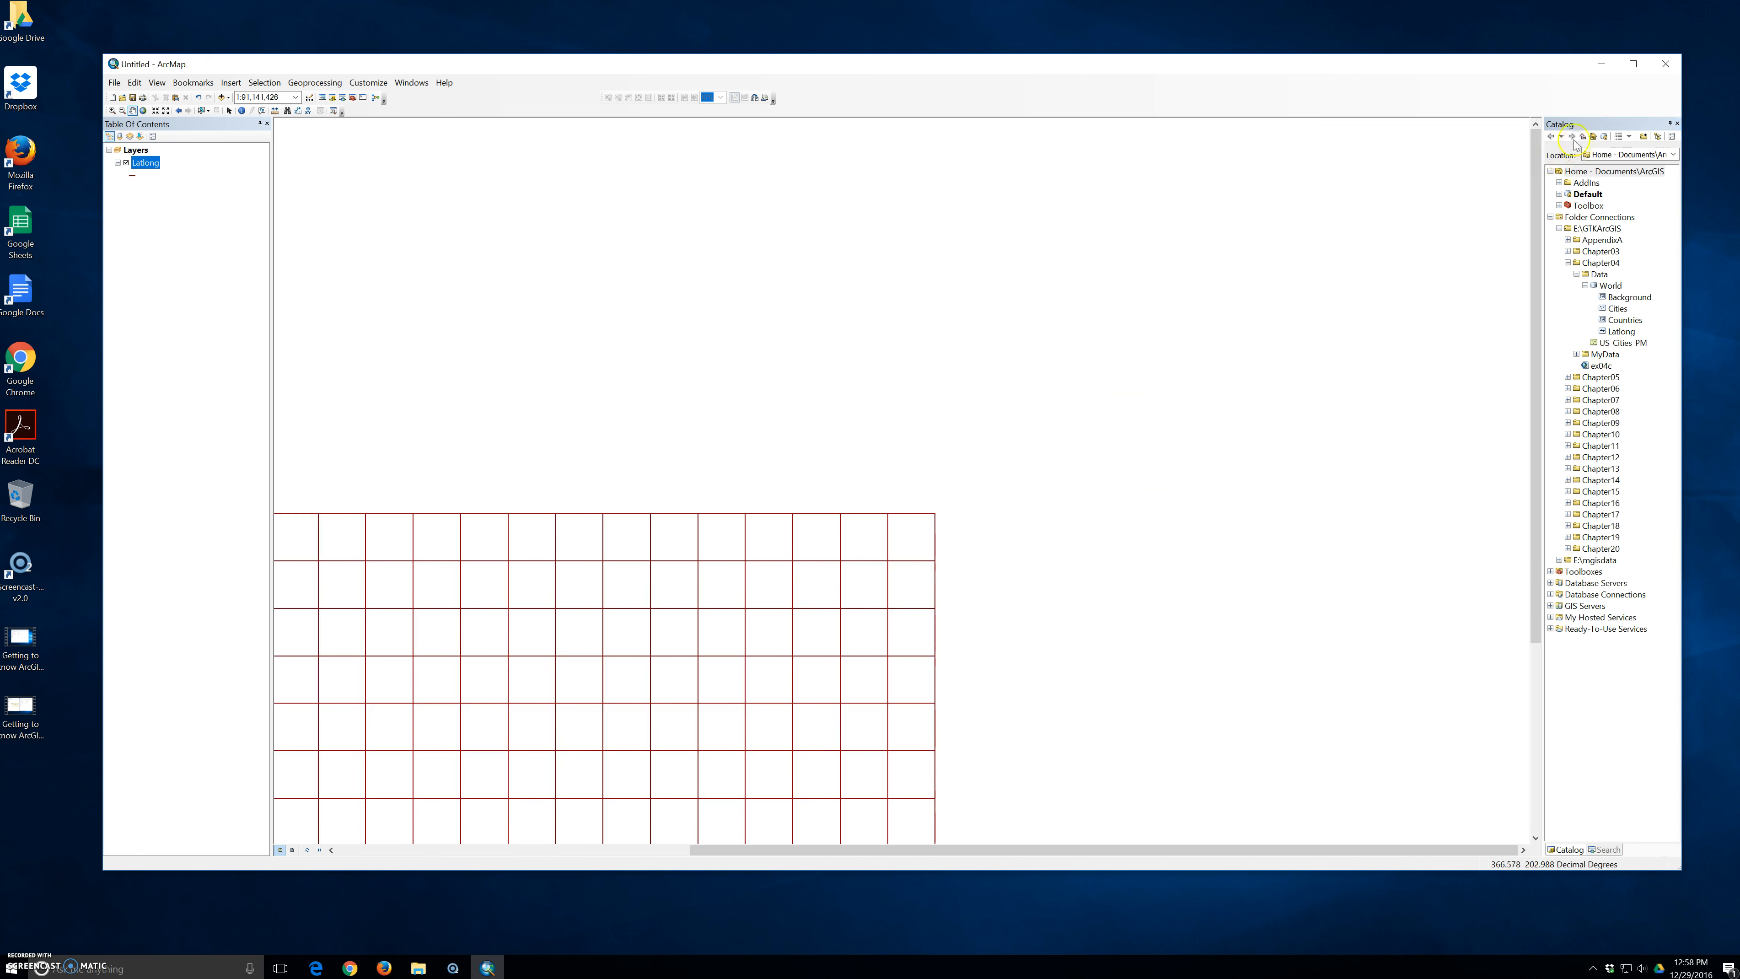
- Return the map to full extent and set the Catalog window to auto-hide
click(1491, 157)
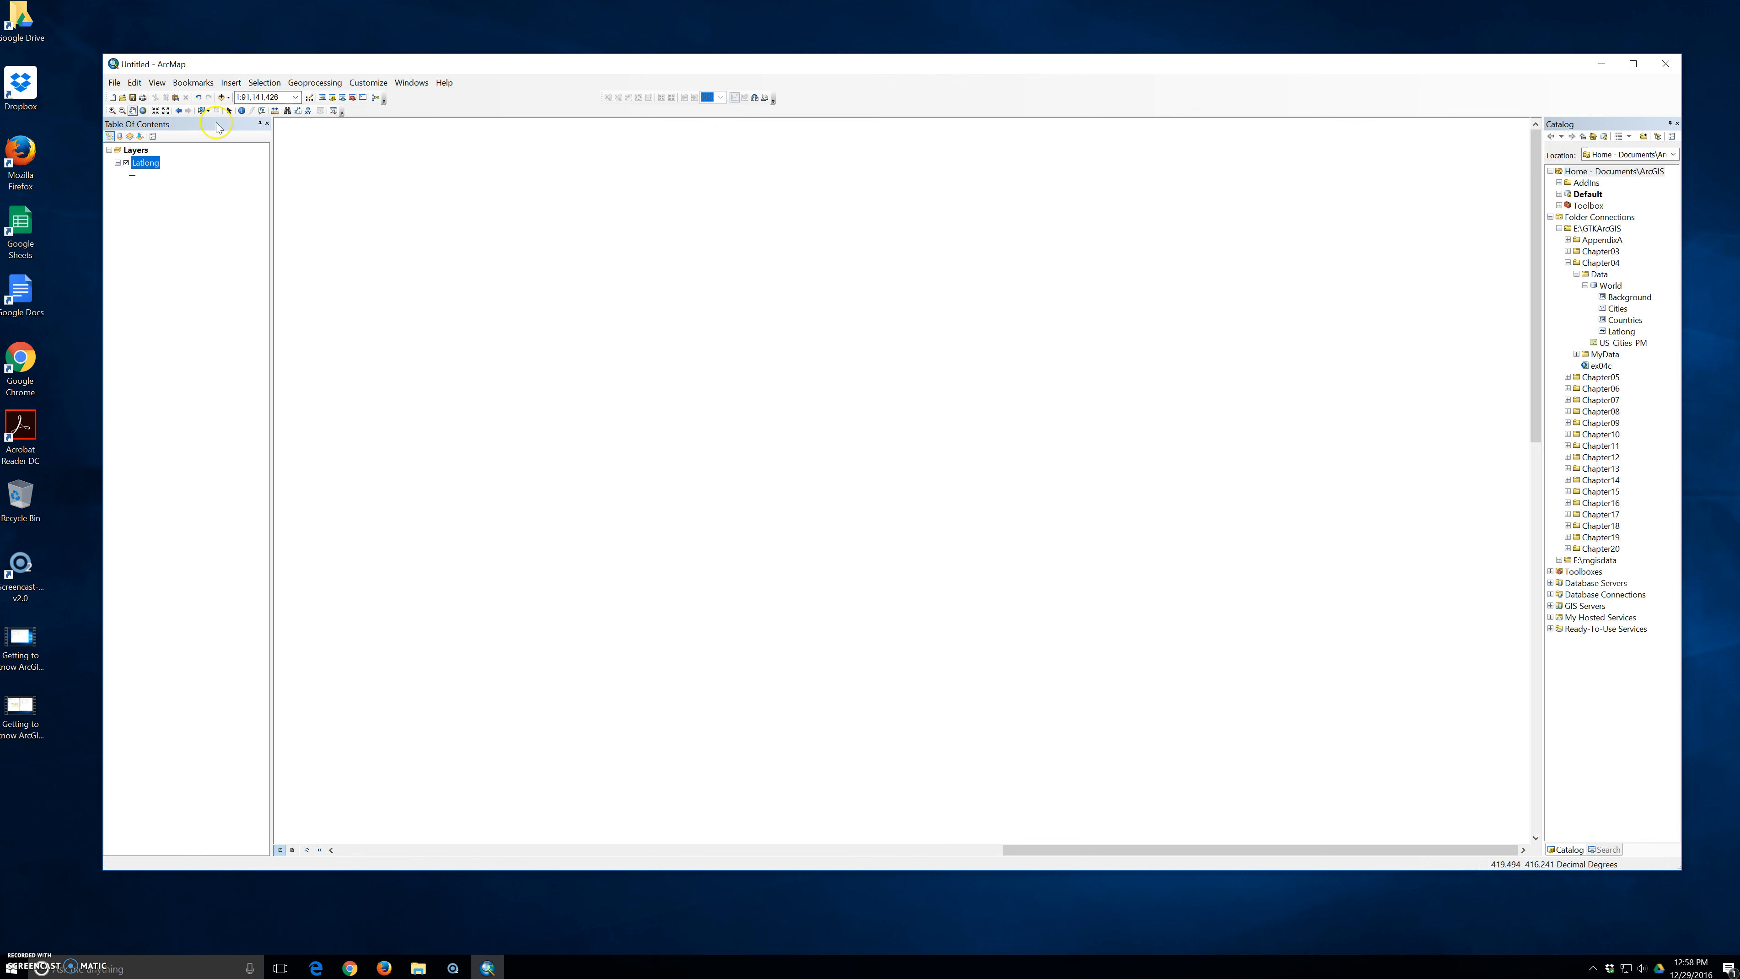
click(143, 111)
click(1670, 123)
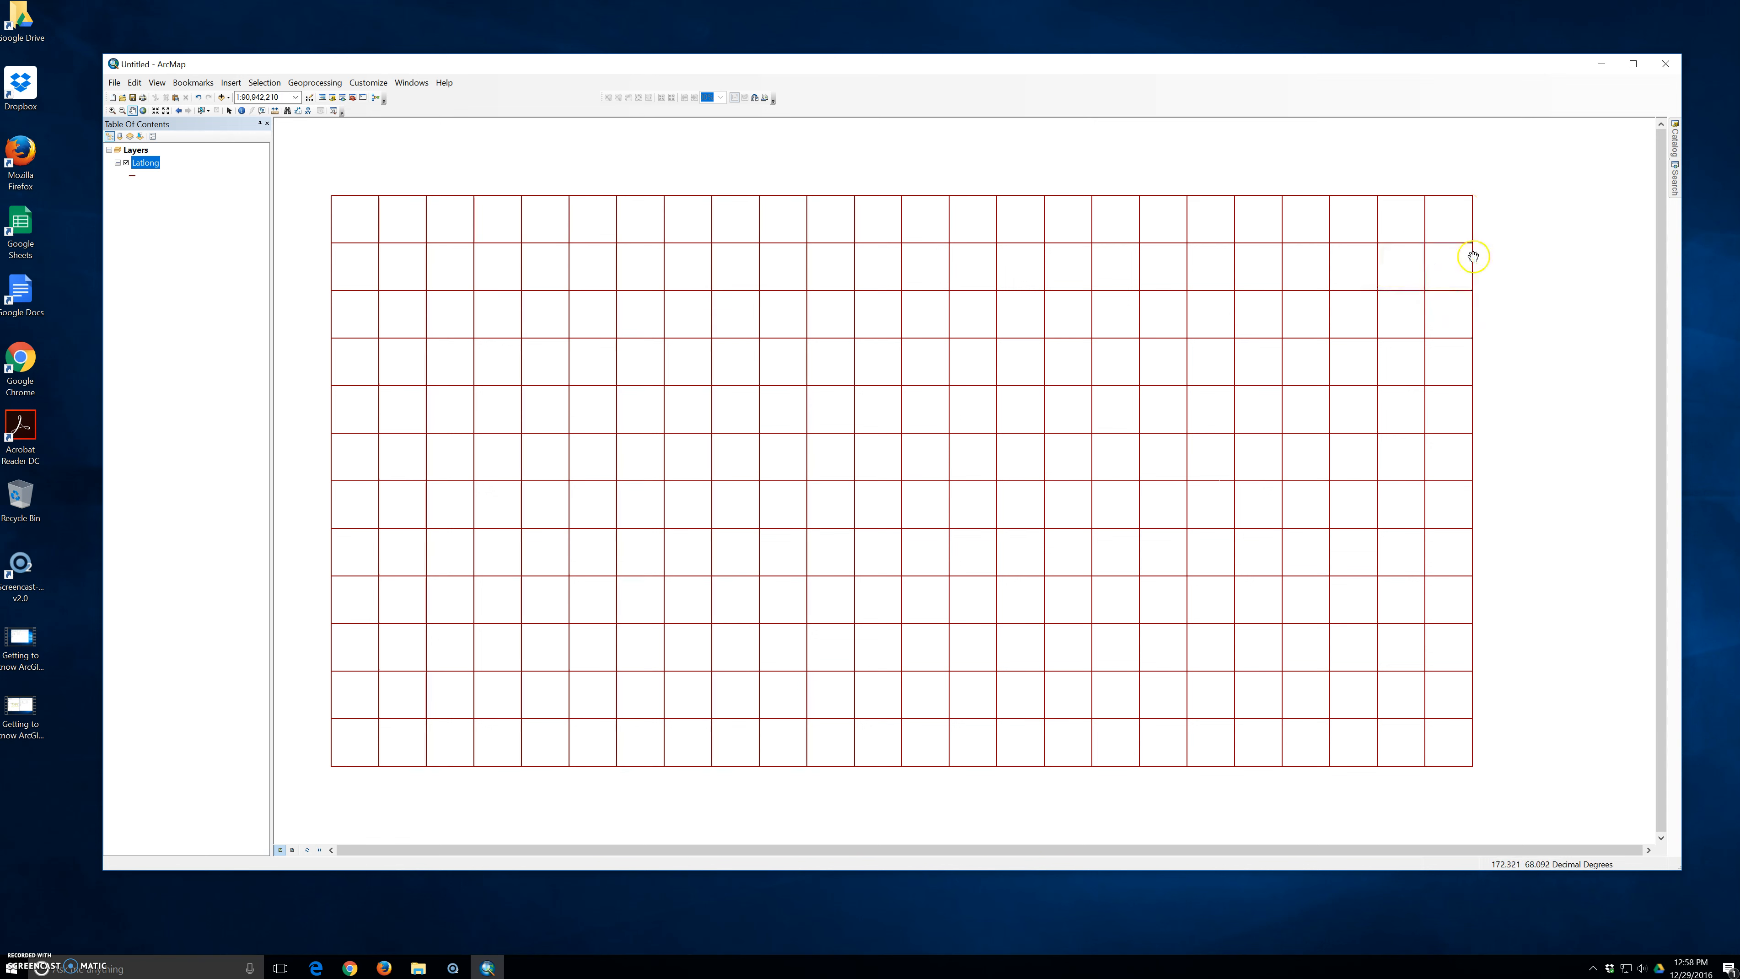
- Bring up the auto-hidden Catalog window from the list of windows and collapse it by returning to the map
click(1506, 157)
click(1504, 158)
click(1491, 185)
click(411, 83)
click(439, 151)
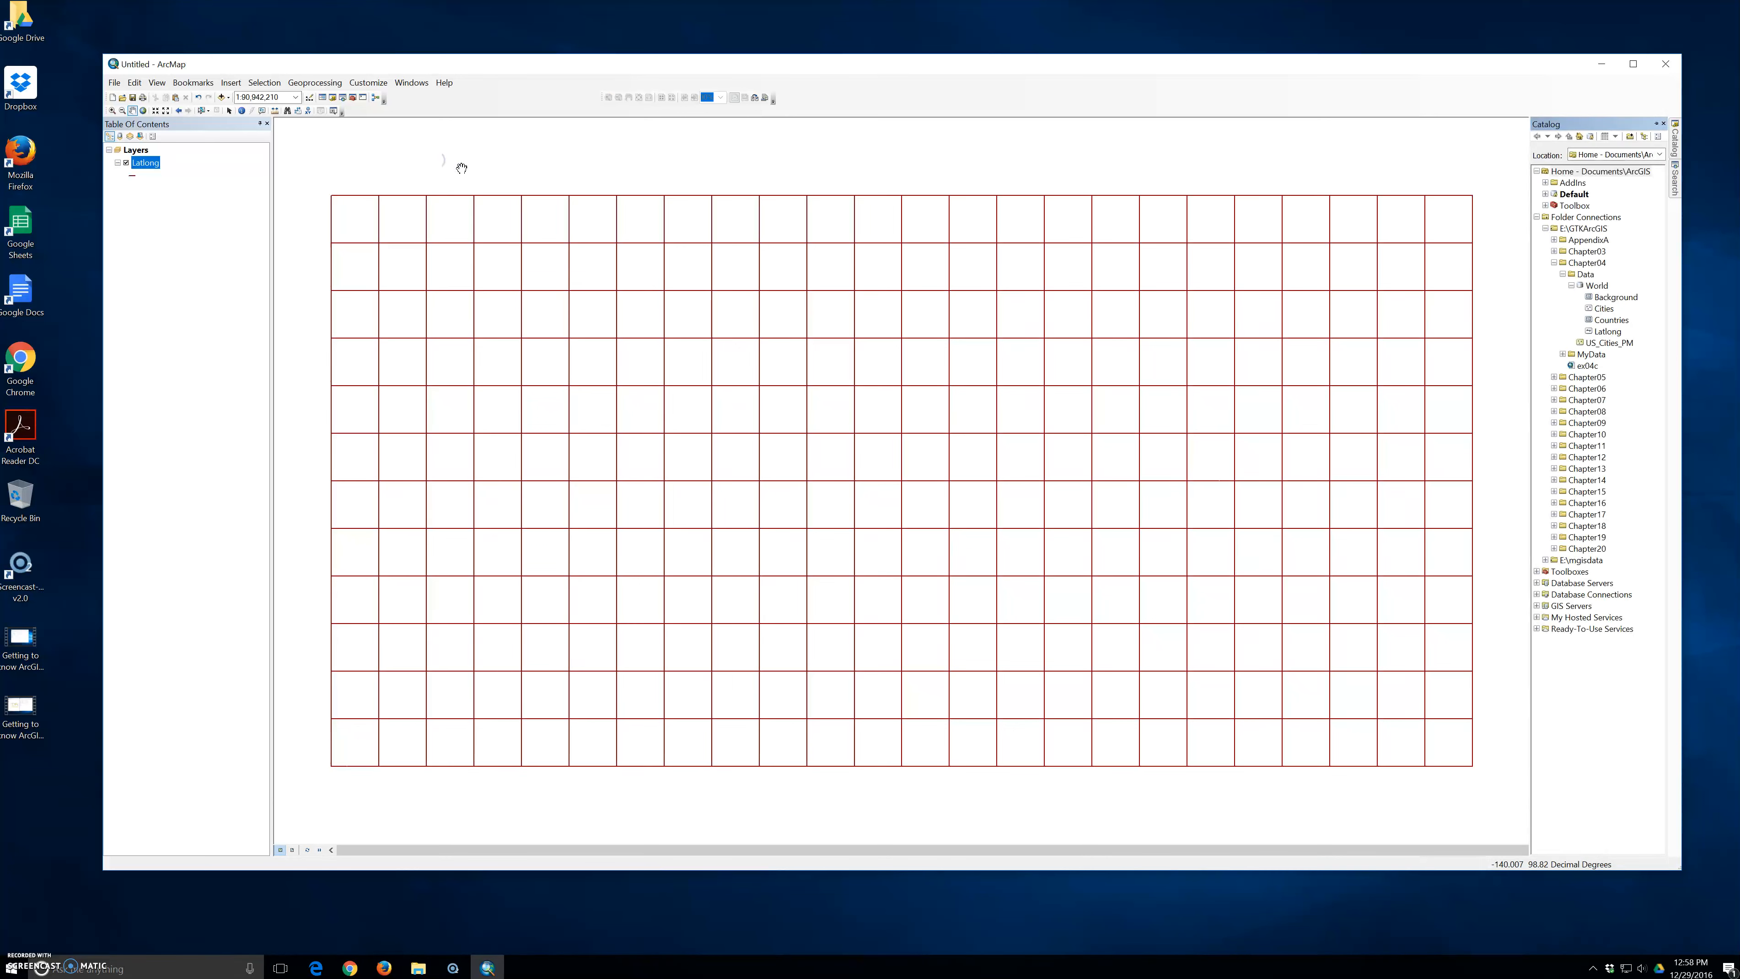
click(1445, 153)
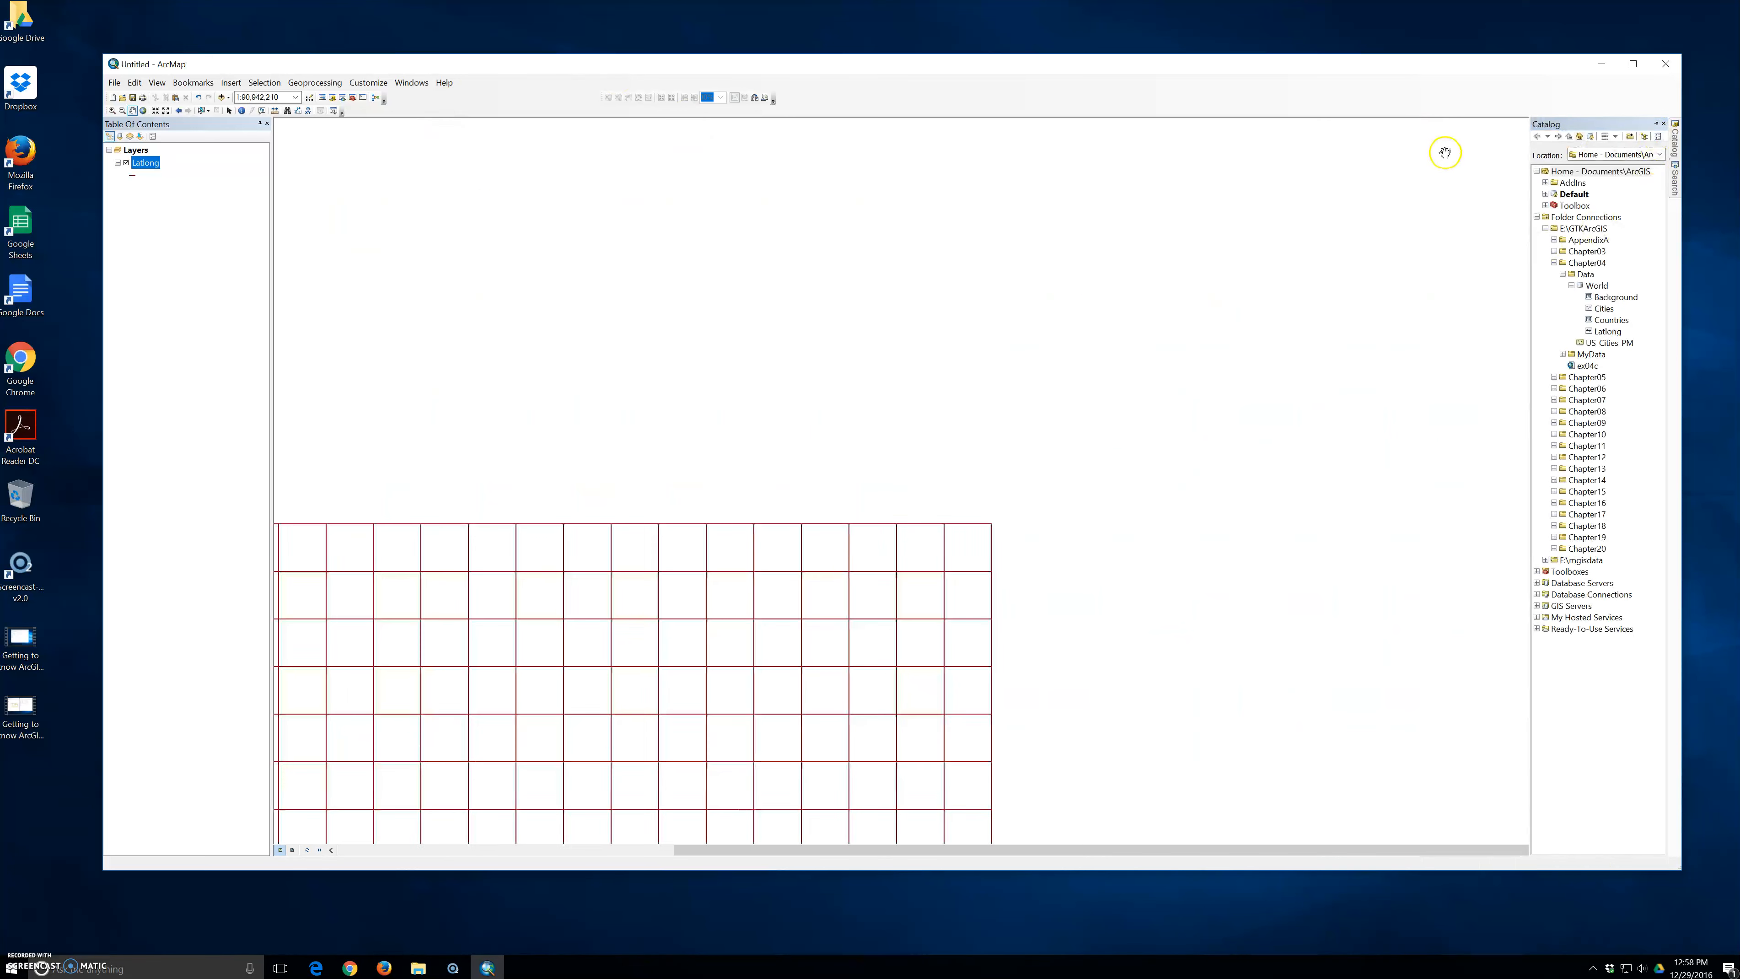
drag(1148, 415, 1296, 185)
drag(1255, 319, 1322, 273)
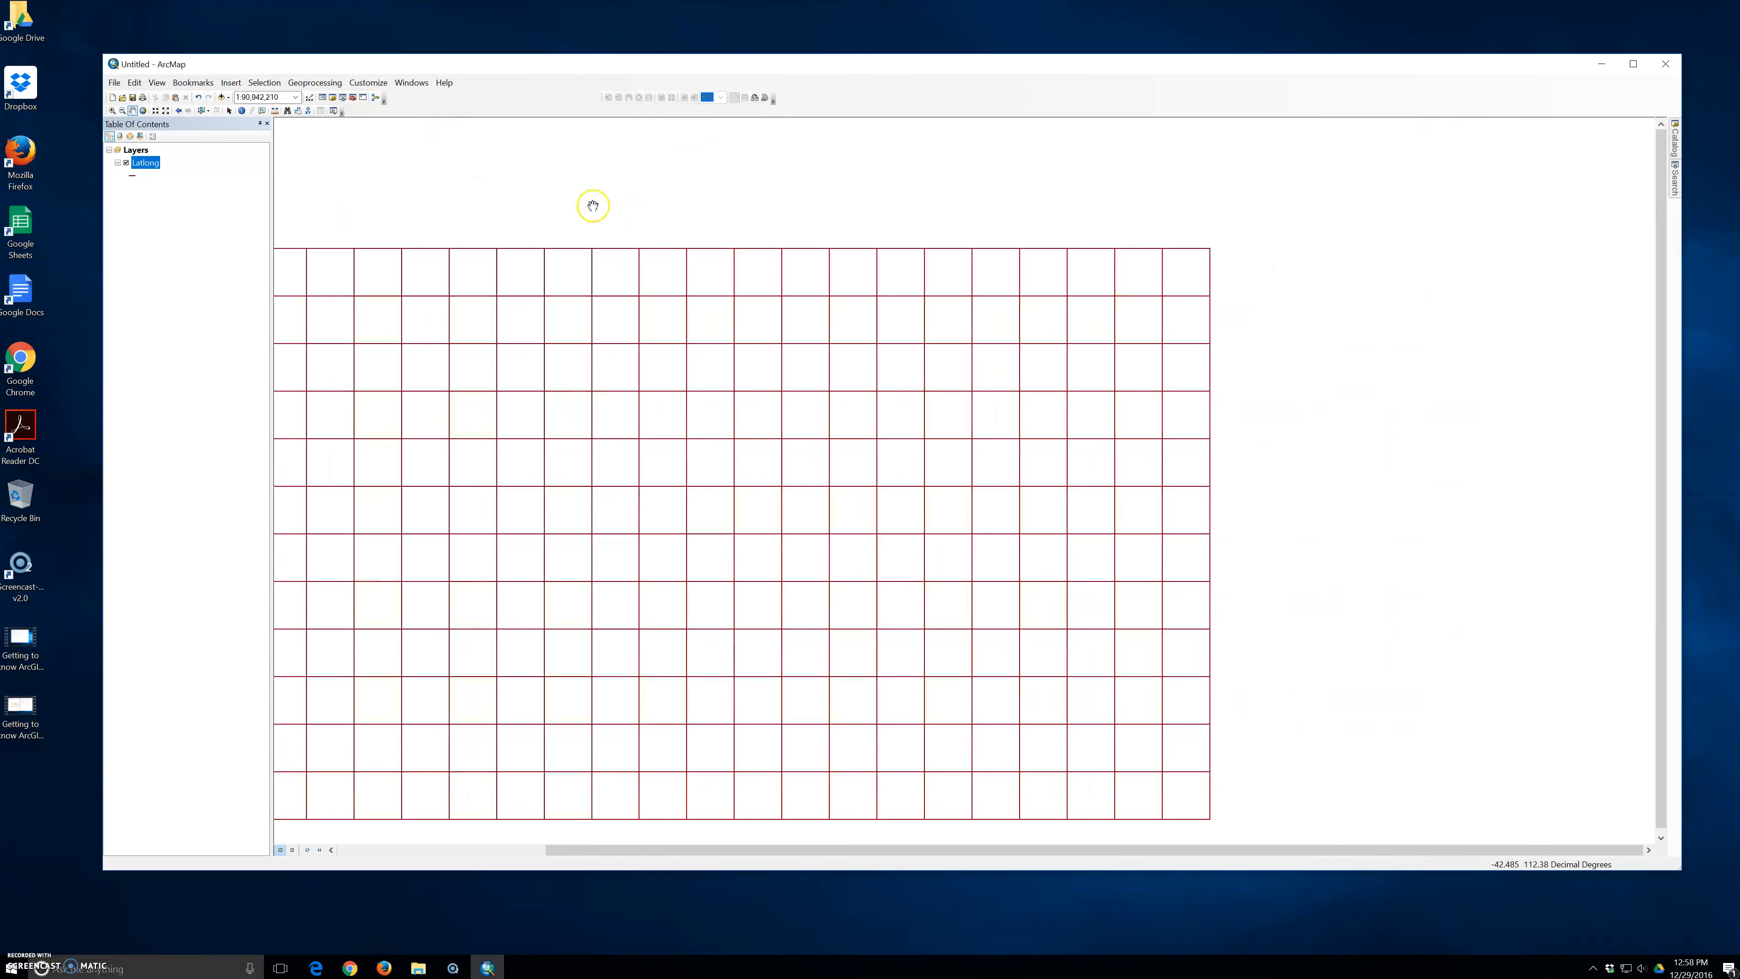
- Reopen the Catalog window, collapse it again and bring the whole Latlong grid back into the map view
click(333, 98)
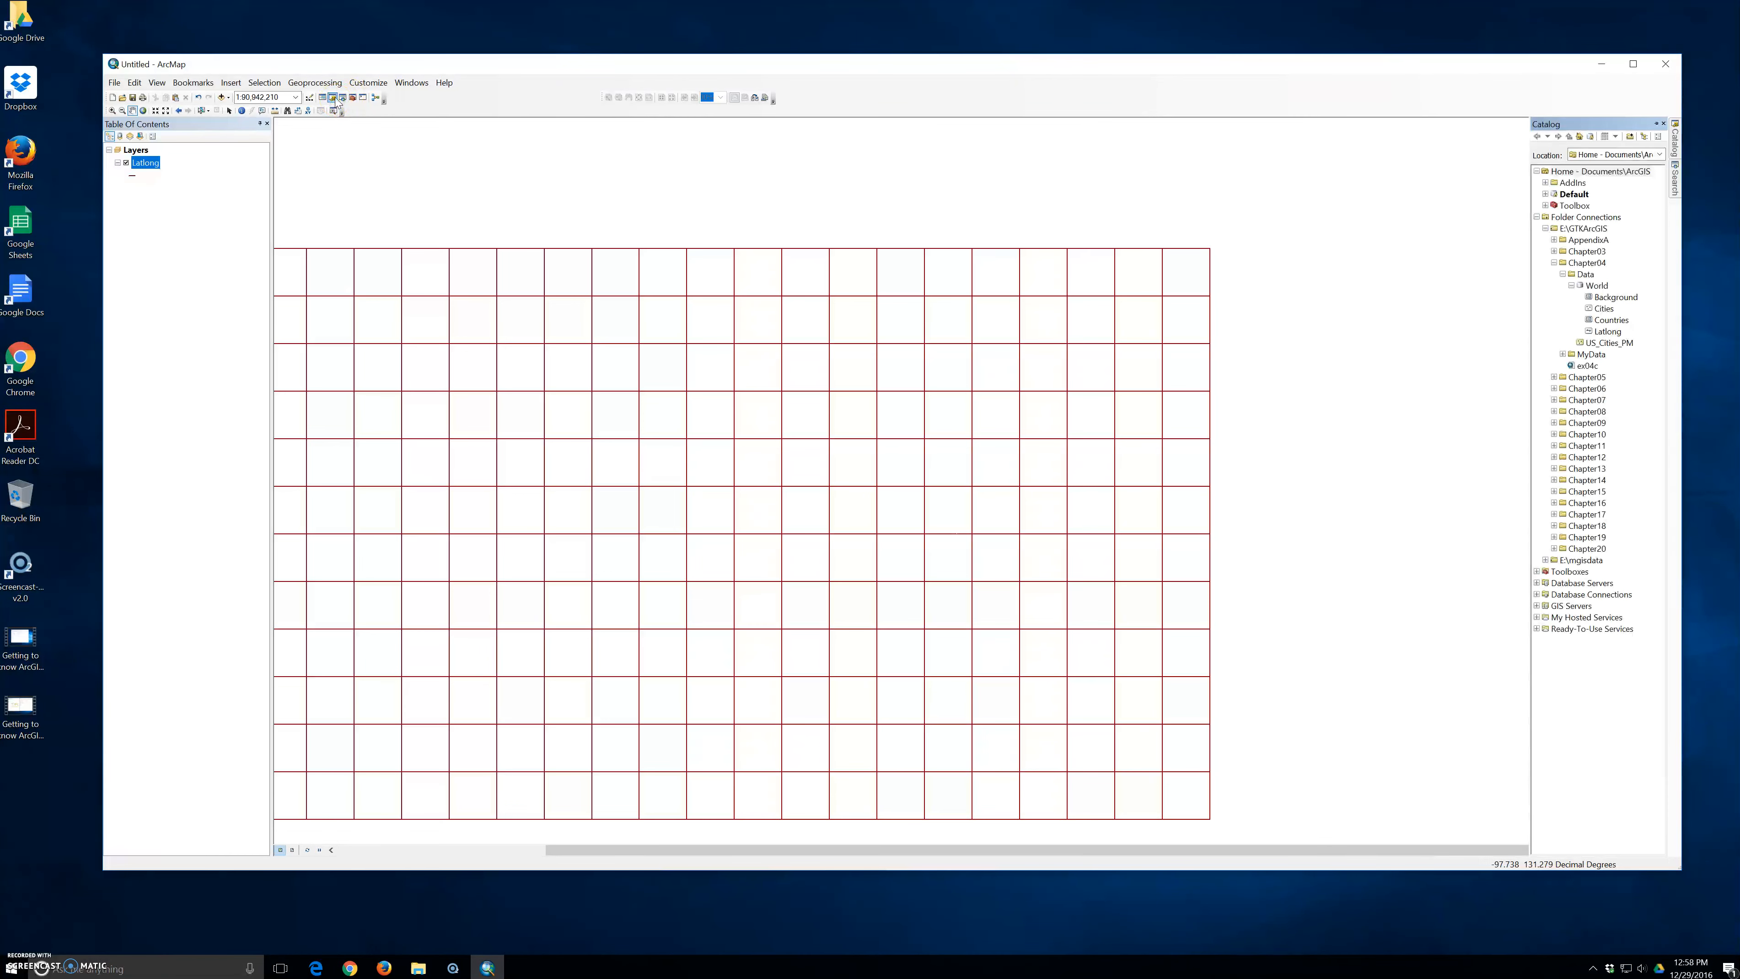
click(337, 97)
click(334, 106)
click(333, 111)
click(1369, 218)
drag(1114, 297, 1391, 144)
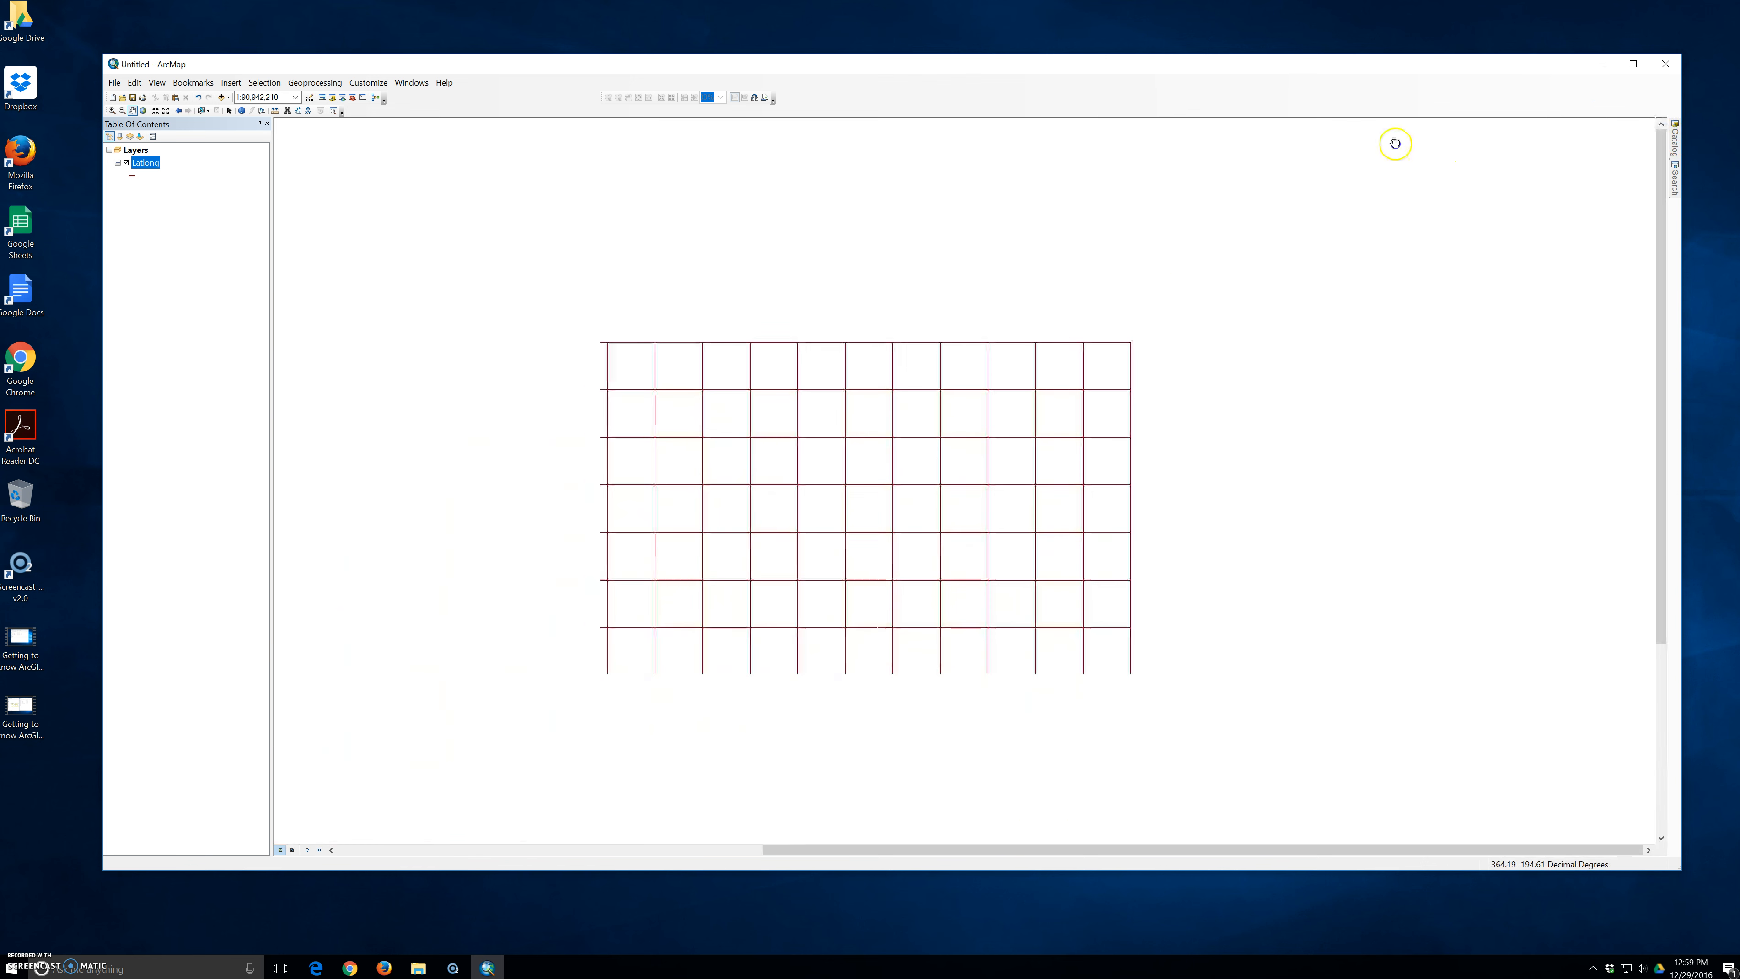
drag(815, 555, 1191, 388)
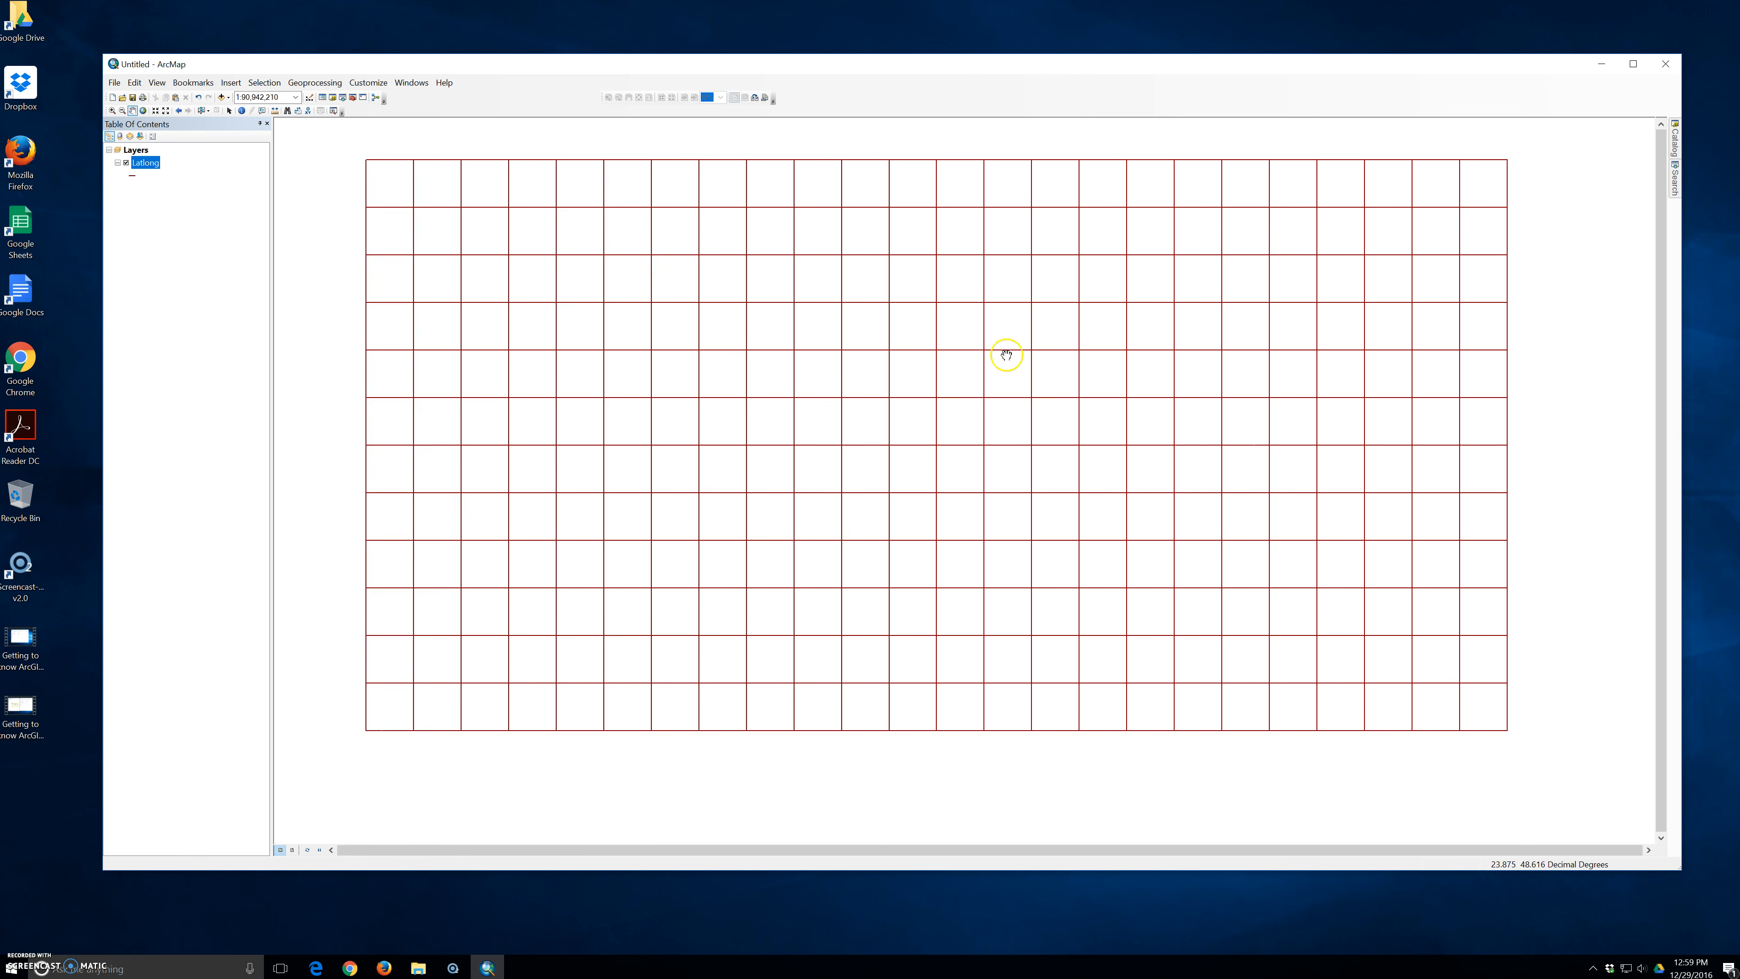
click(909, 446)
- Select Countries in the World geodatabase in Catalog, turn on the item description and thumbnail preview, and widen the Catalog window
click(1675, 141)
click(1611, 319)
click(1607, 331)
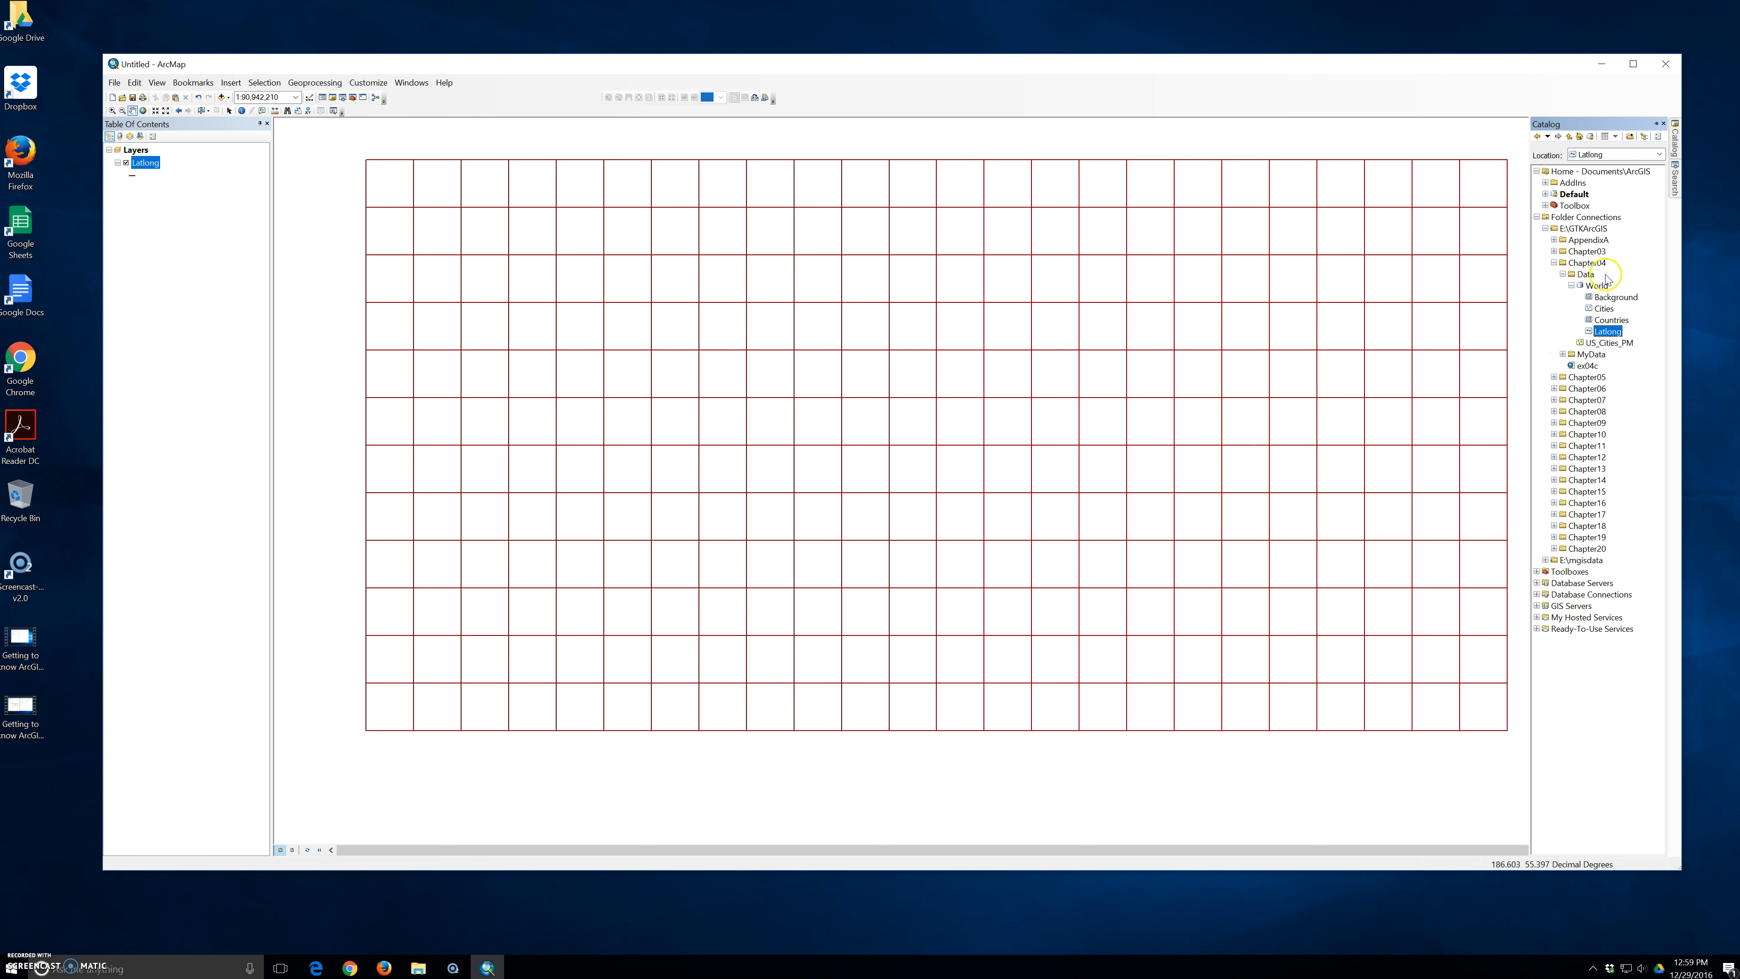
click(1596, 285)
click(1591, 299)
click(1610, 319)
click(1644, 137)
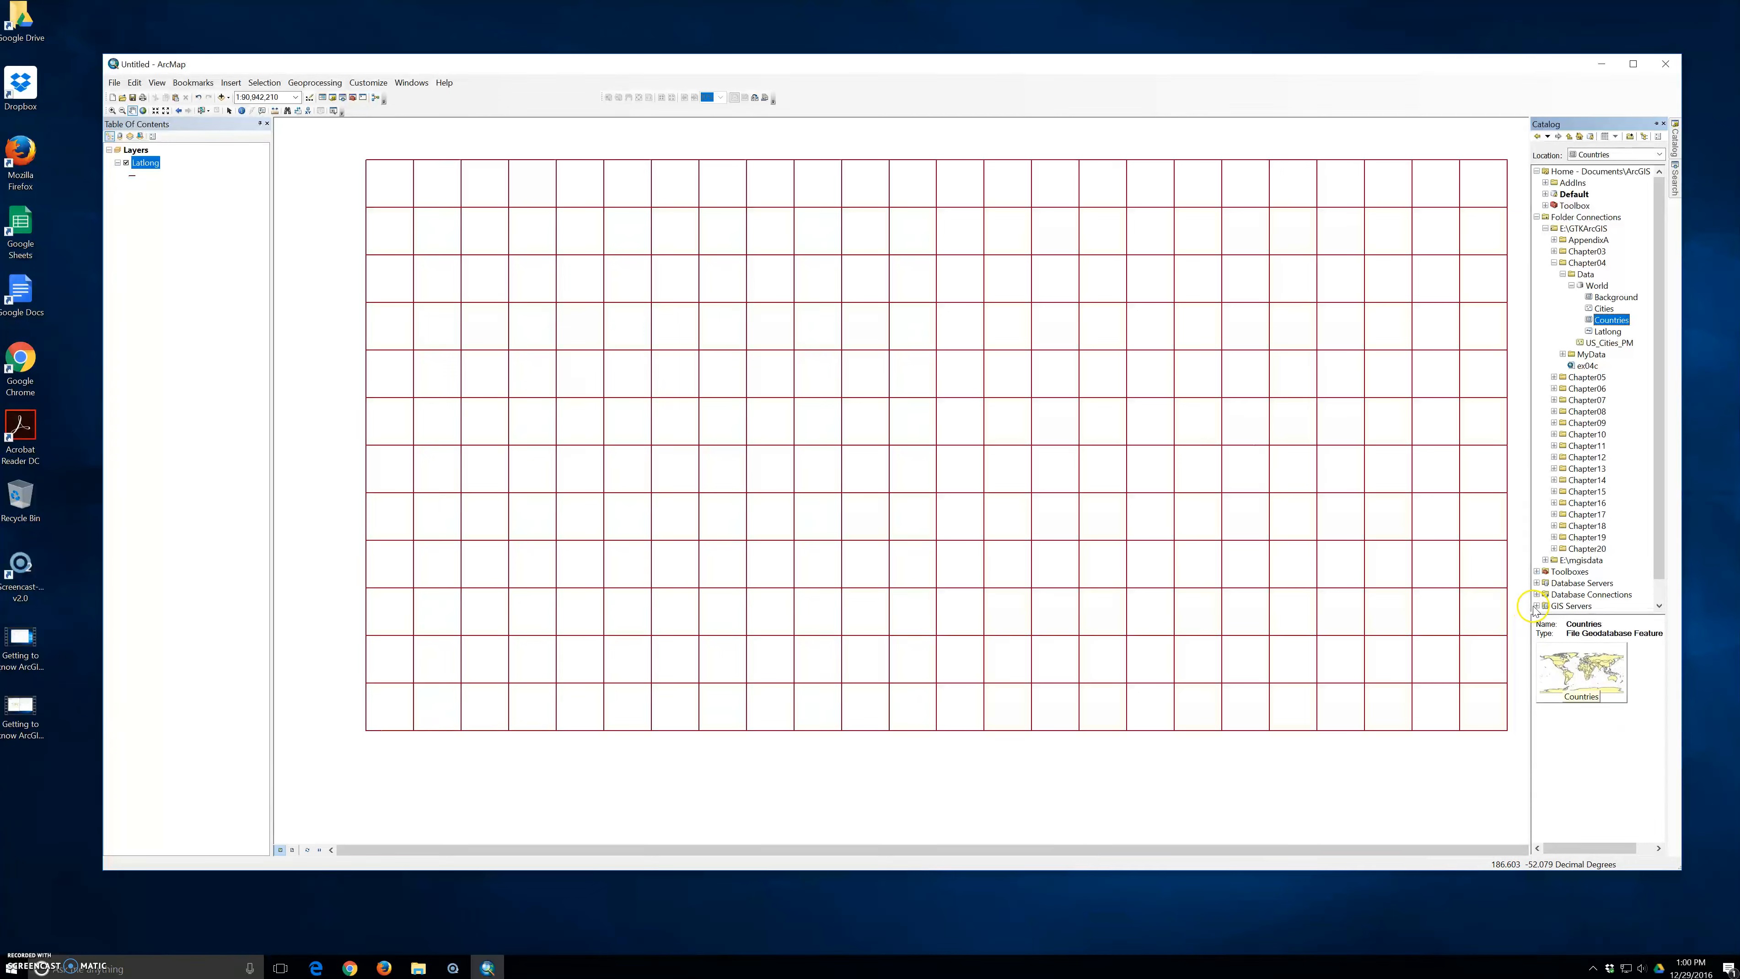
drag(1532, 609, 1389, 603)
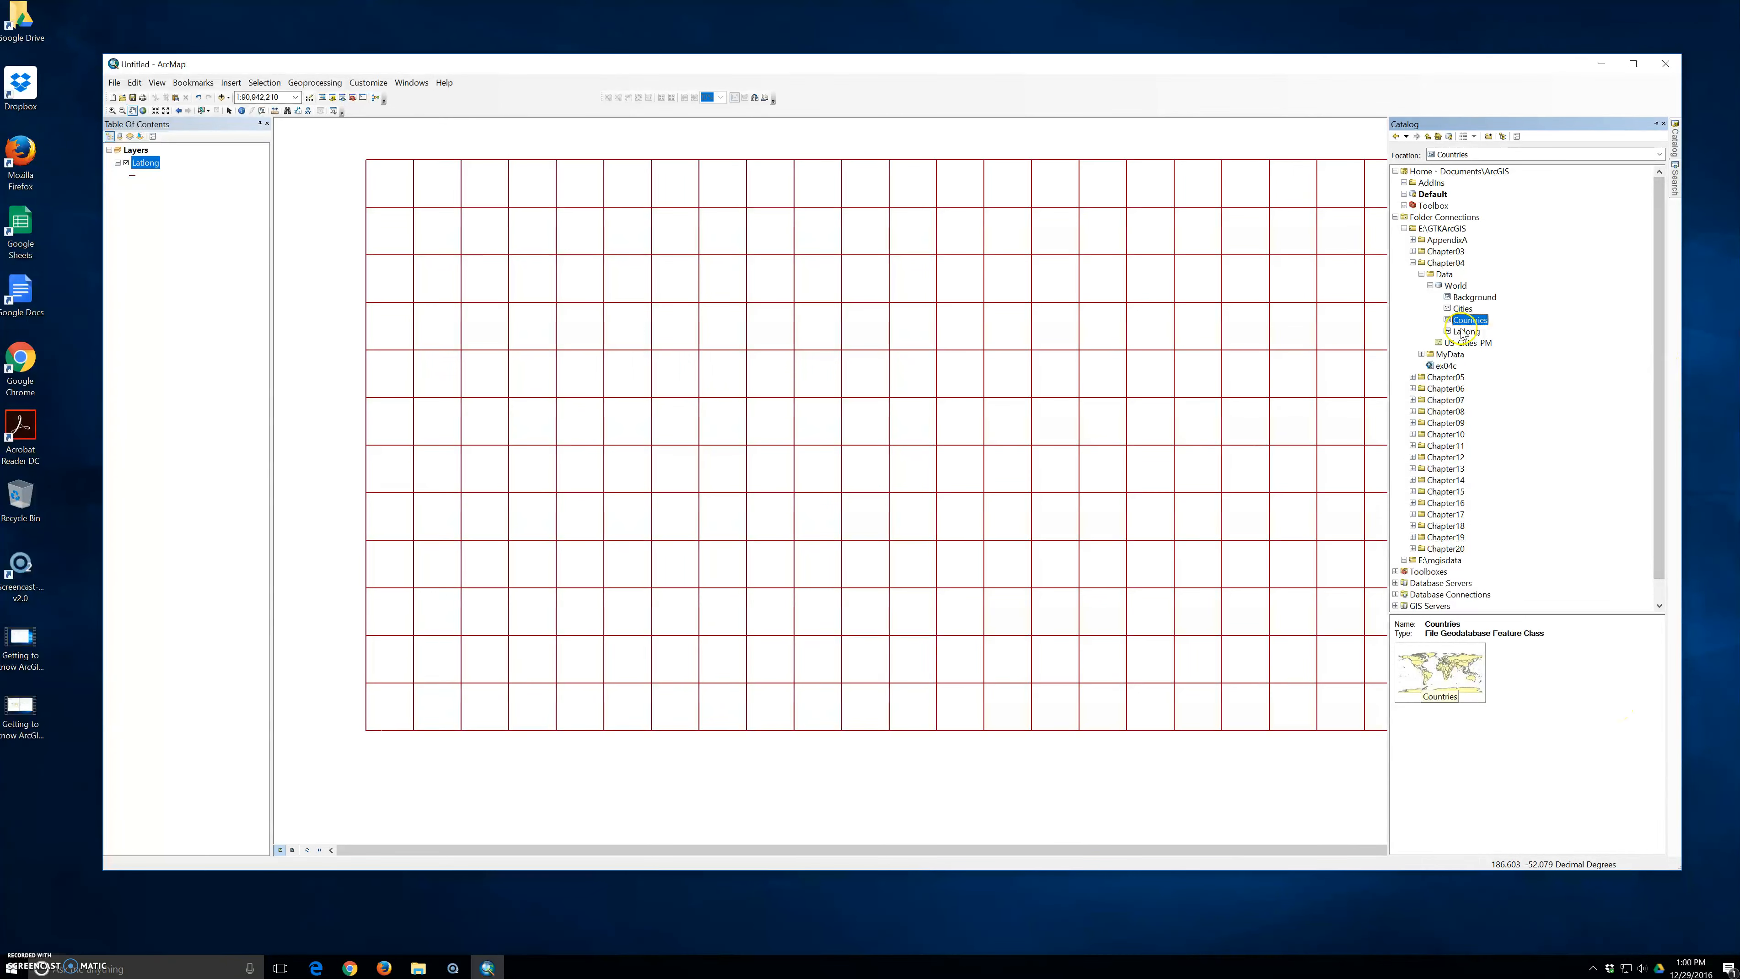
- Add the Countries feature class from the Catalog window to the map as a layer
drag(1466, 327, 1207, 336)
drag(157, 251, 158, 248)
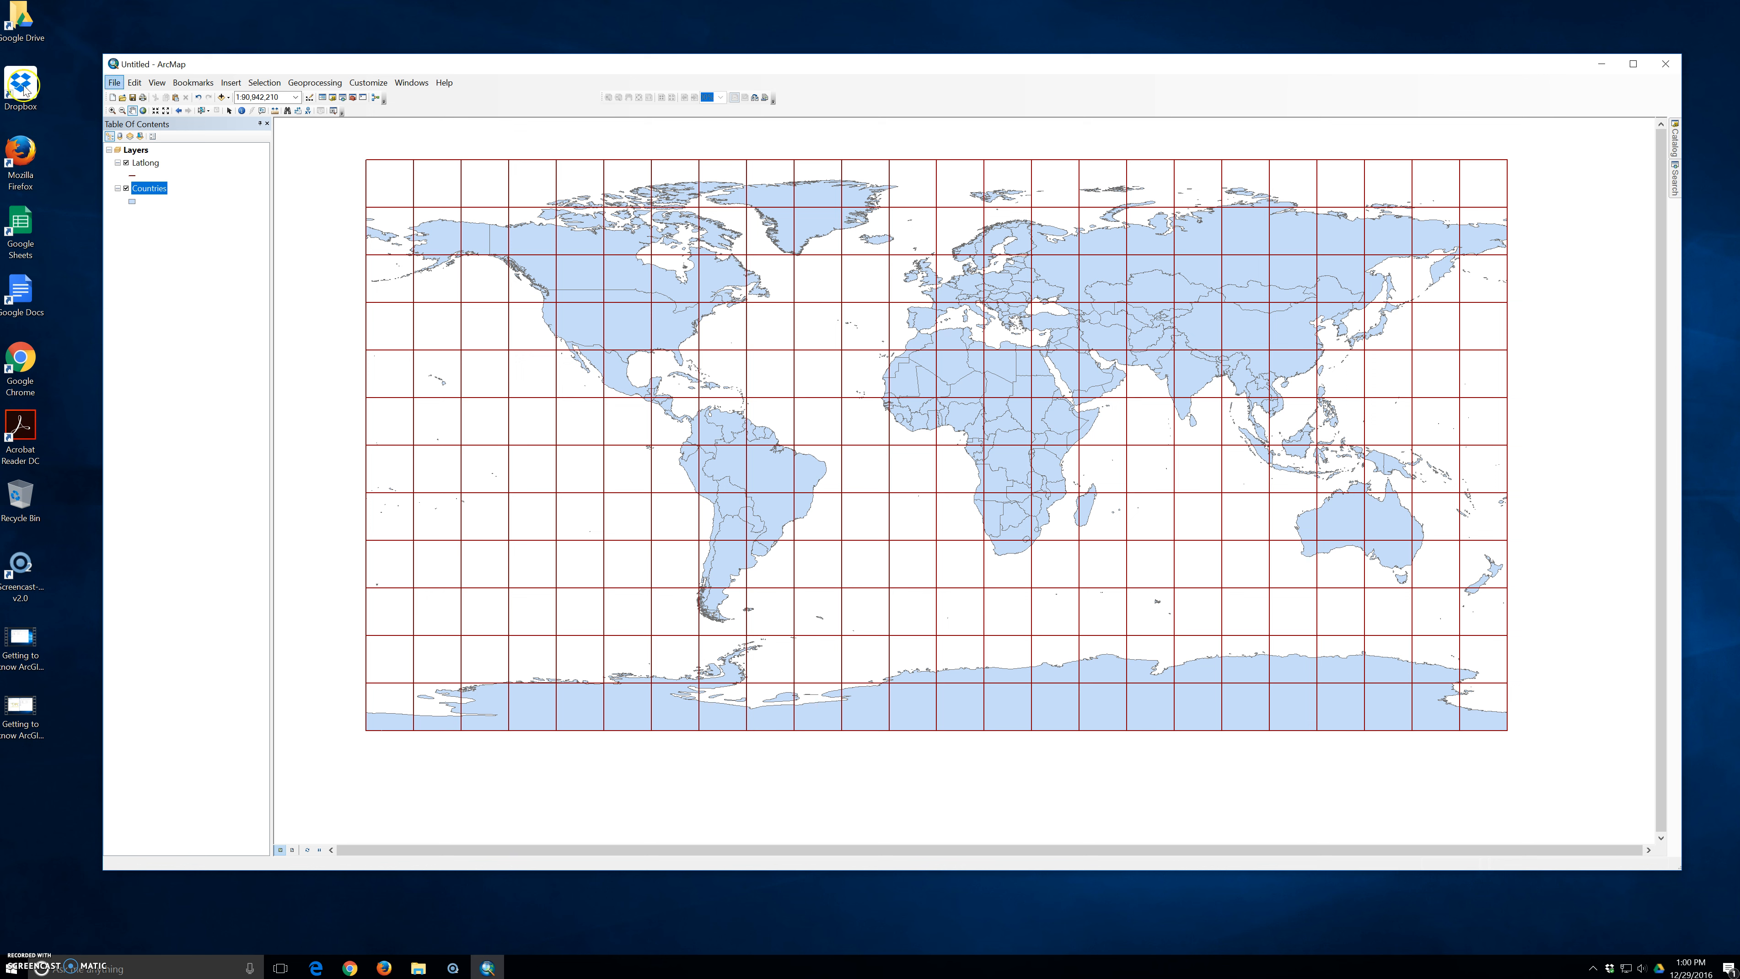
- Use Add Data to add Background from World.gdb in E:\GTKArcGIS\Chapter04\Data to the map
click(221, 96)
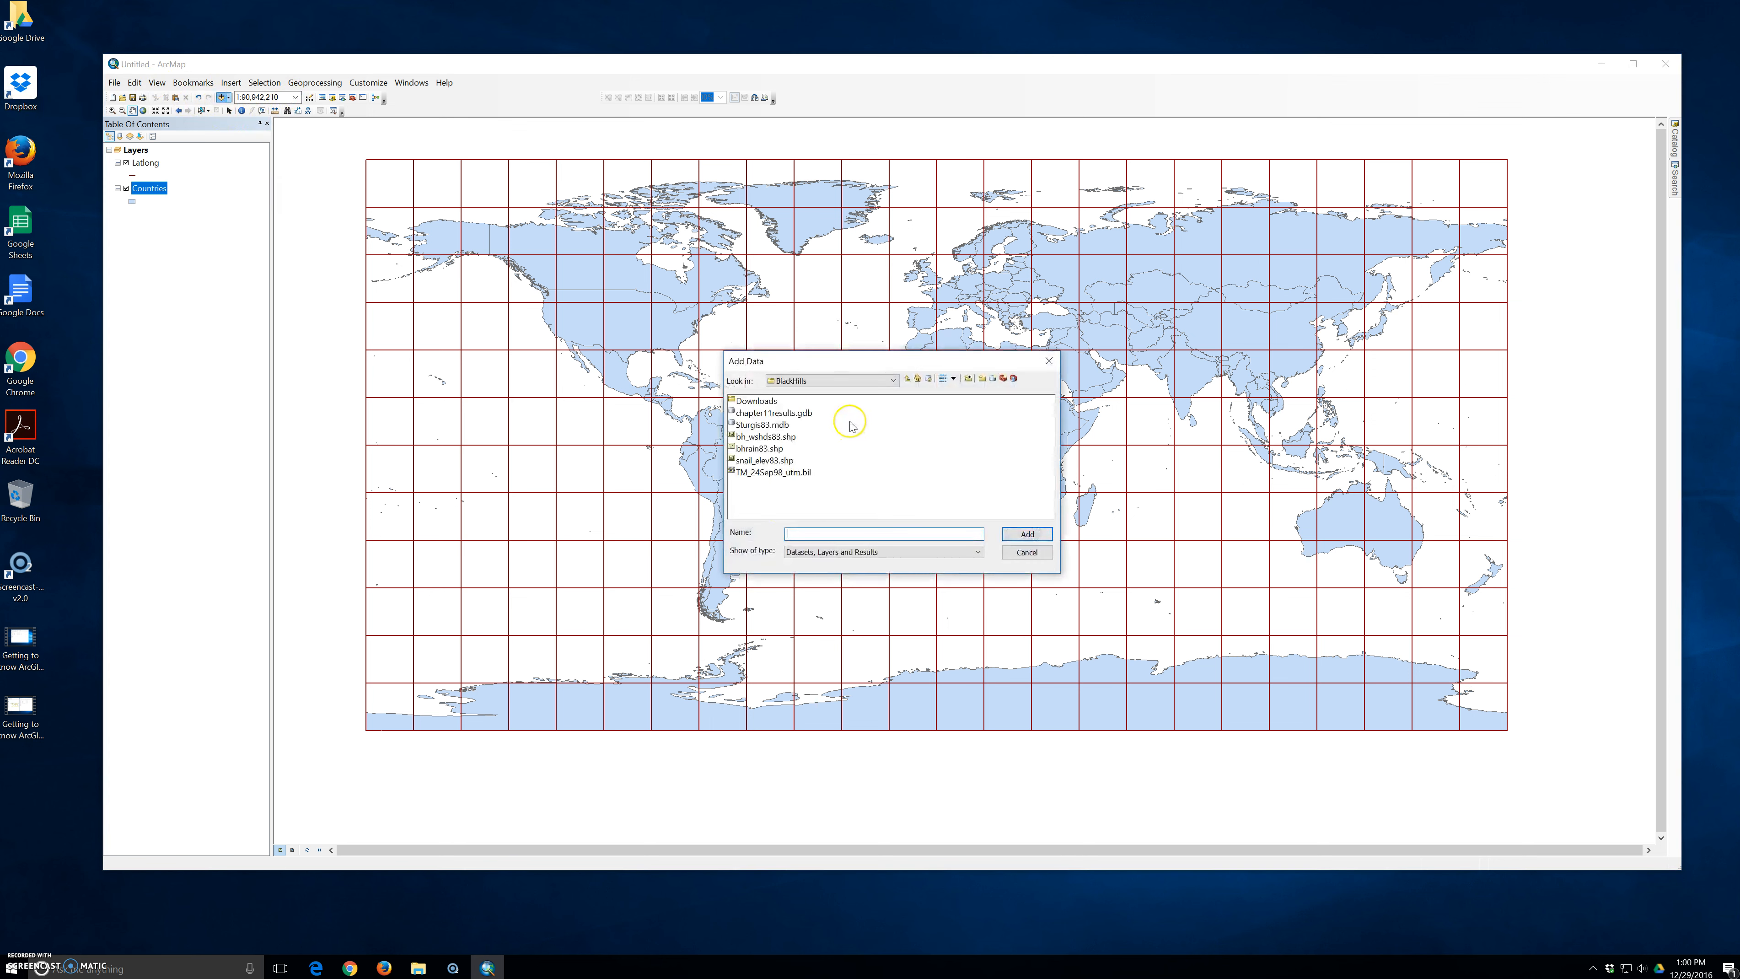
click(894, 381)
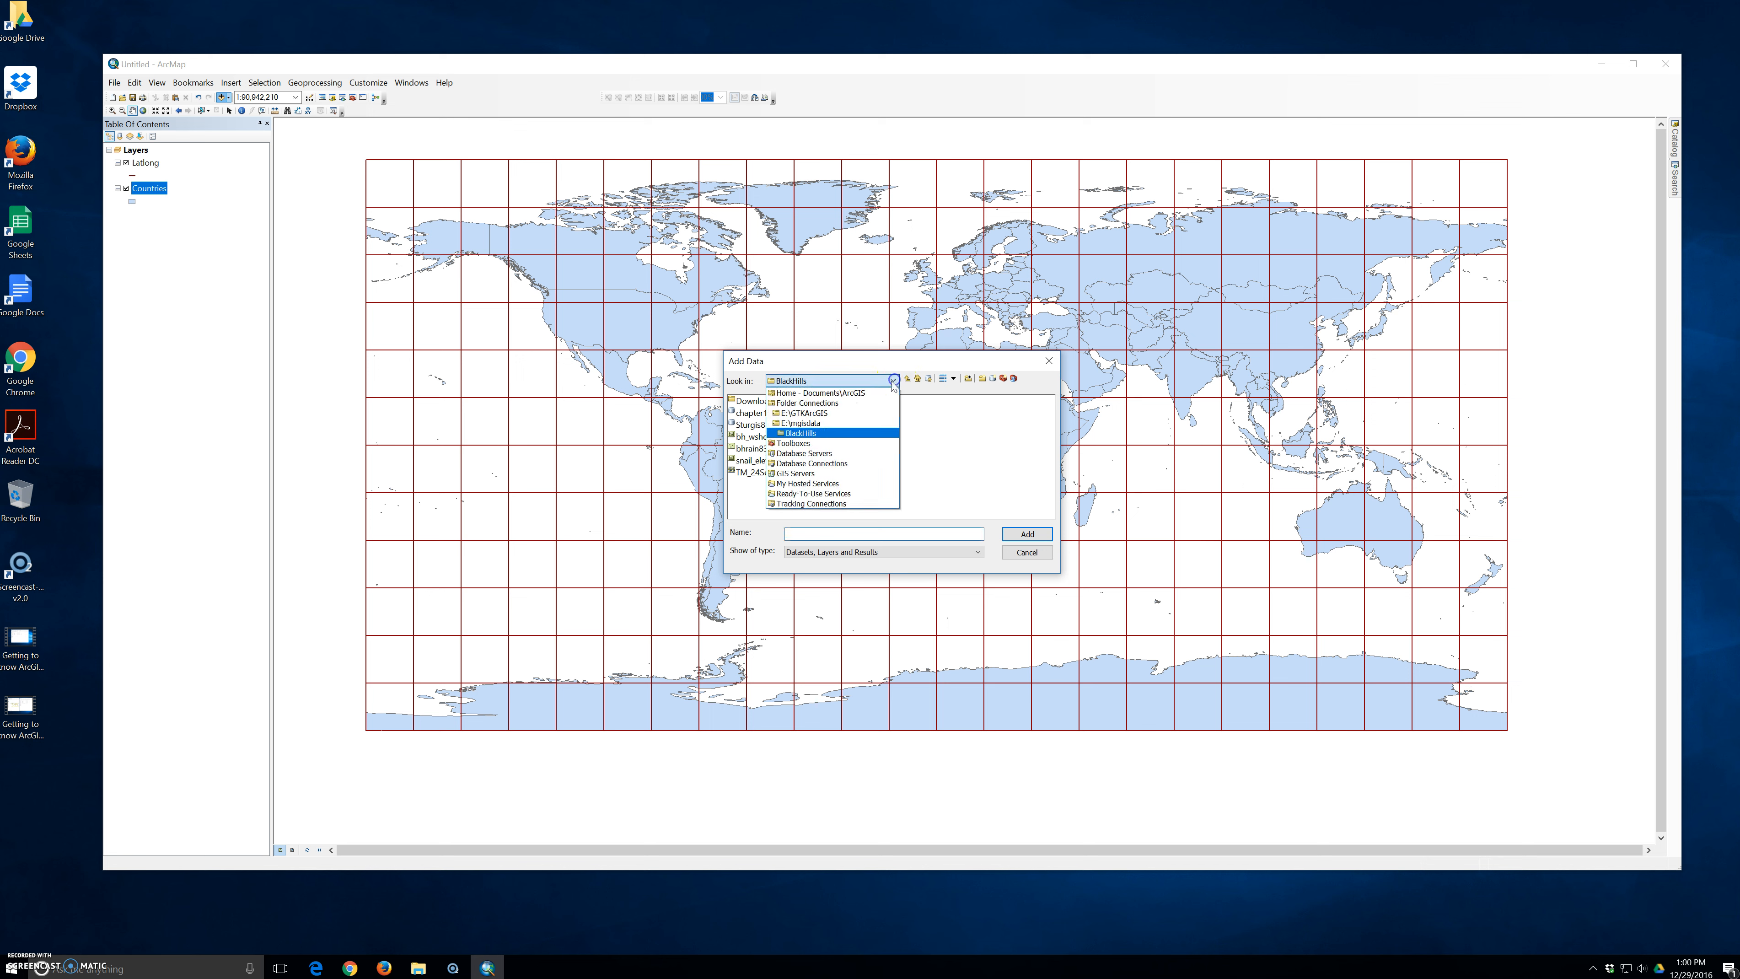
click(810, 413)
double_click(758, 428)
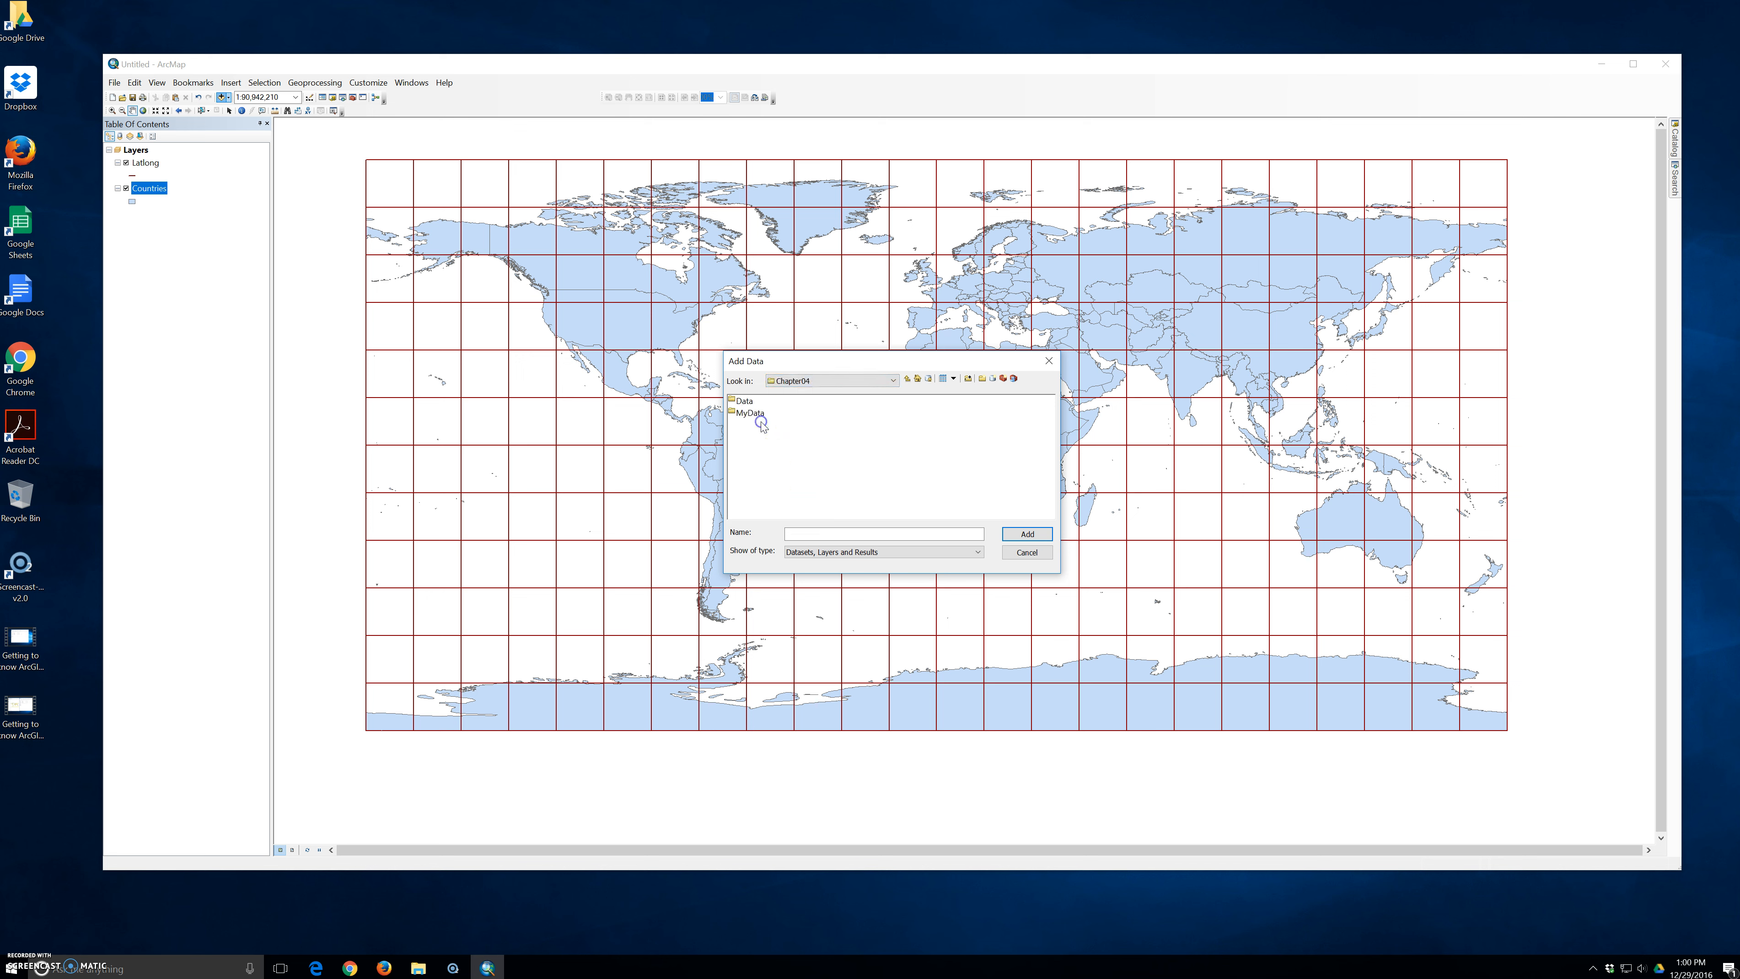
double_click(748, 403)
double_click(752, 402)
click(757, 402)
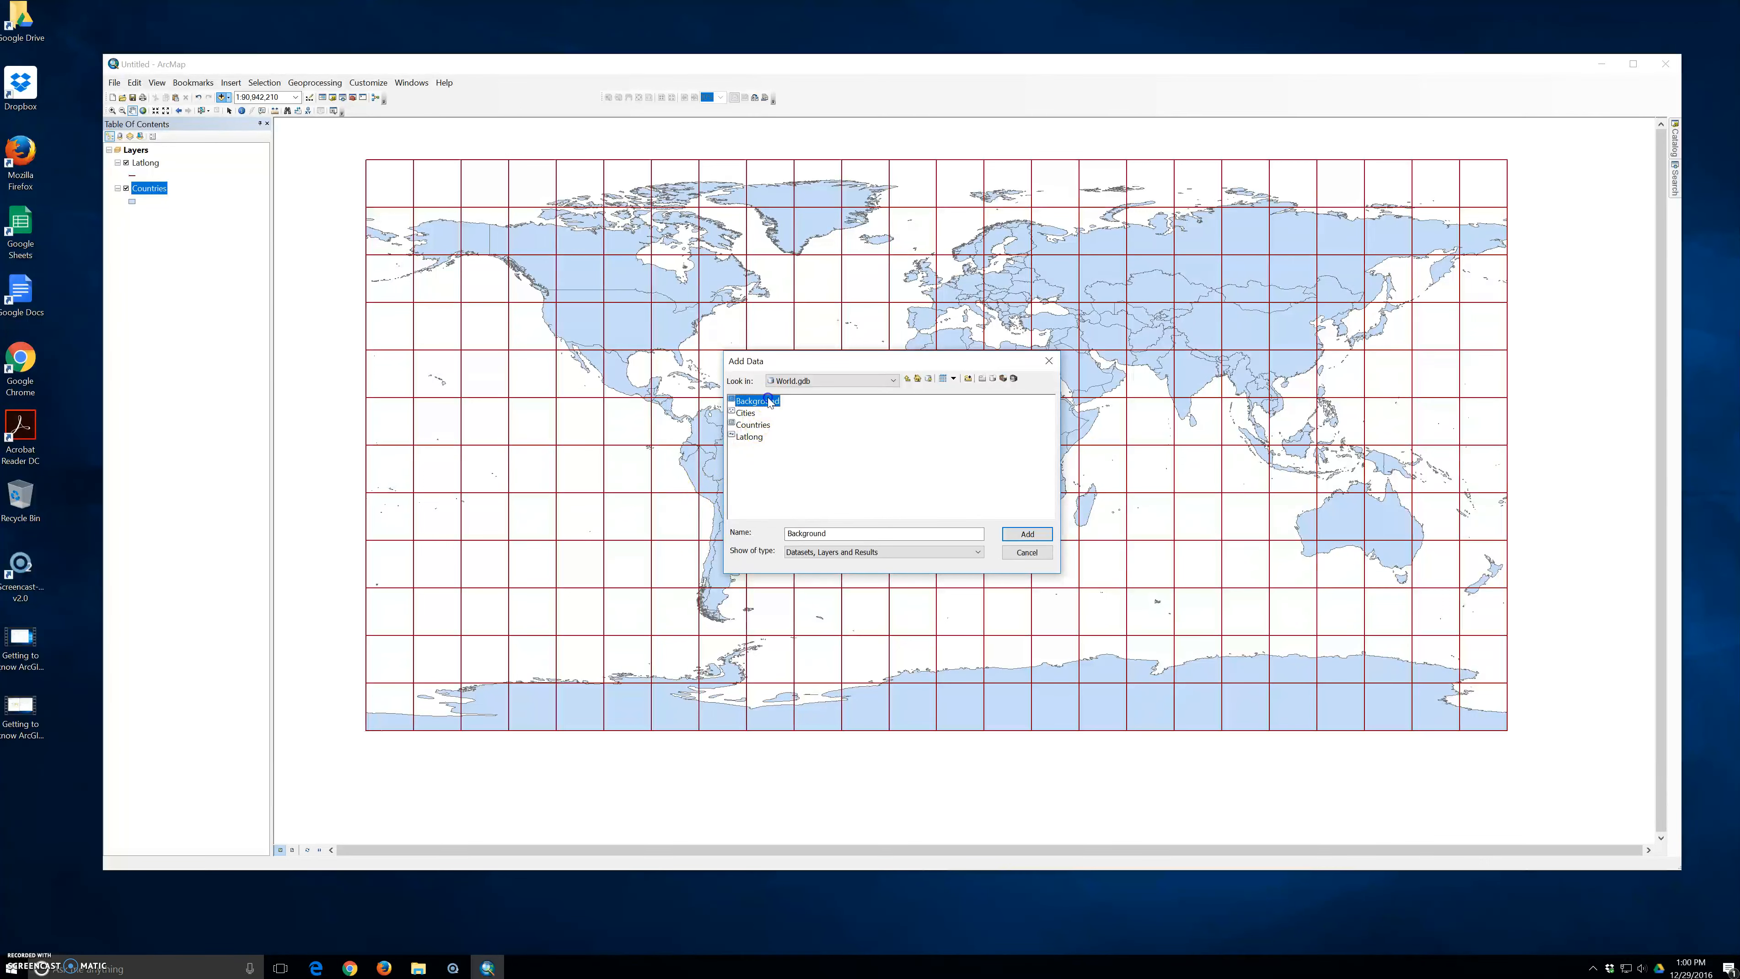
click(1014, 529)
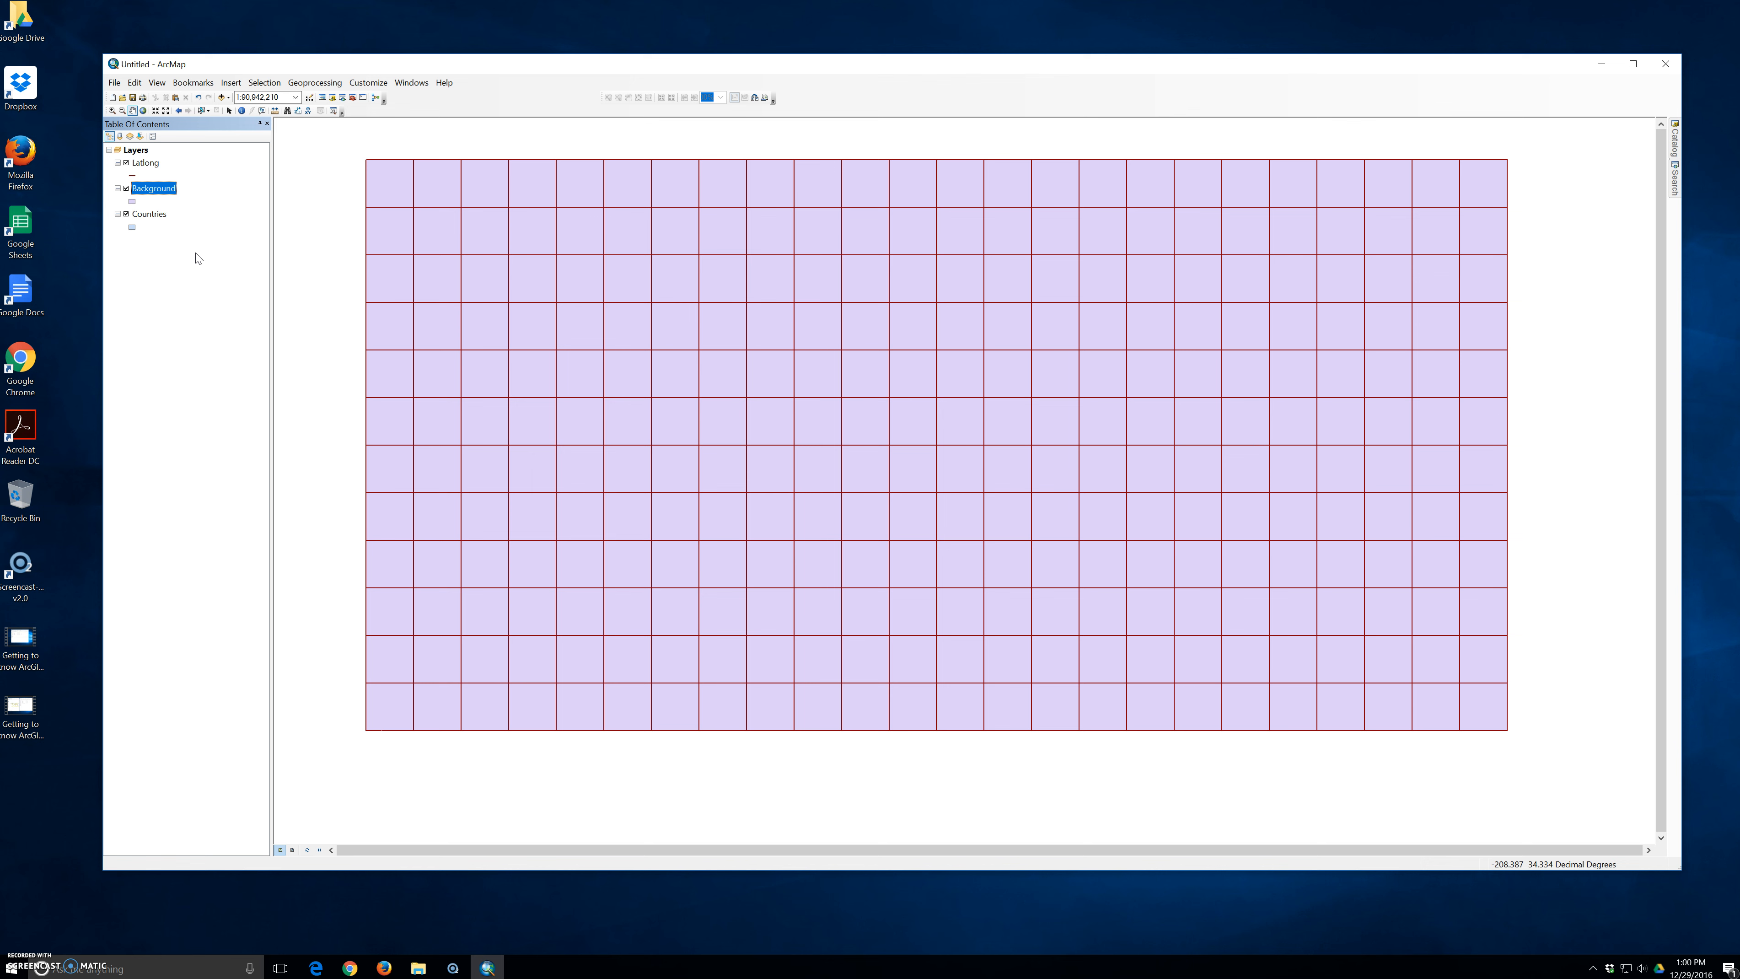
- Move the Countries layer above Background in the layer order
click(138, 158)
drag(149, 218, 152, 180)
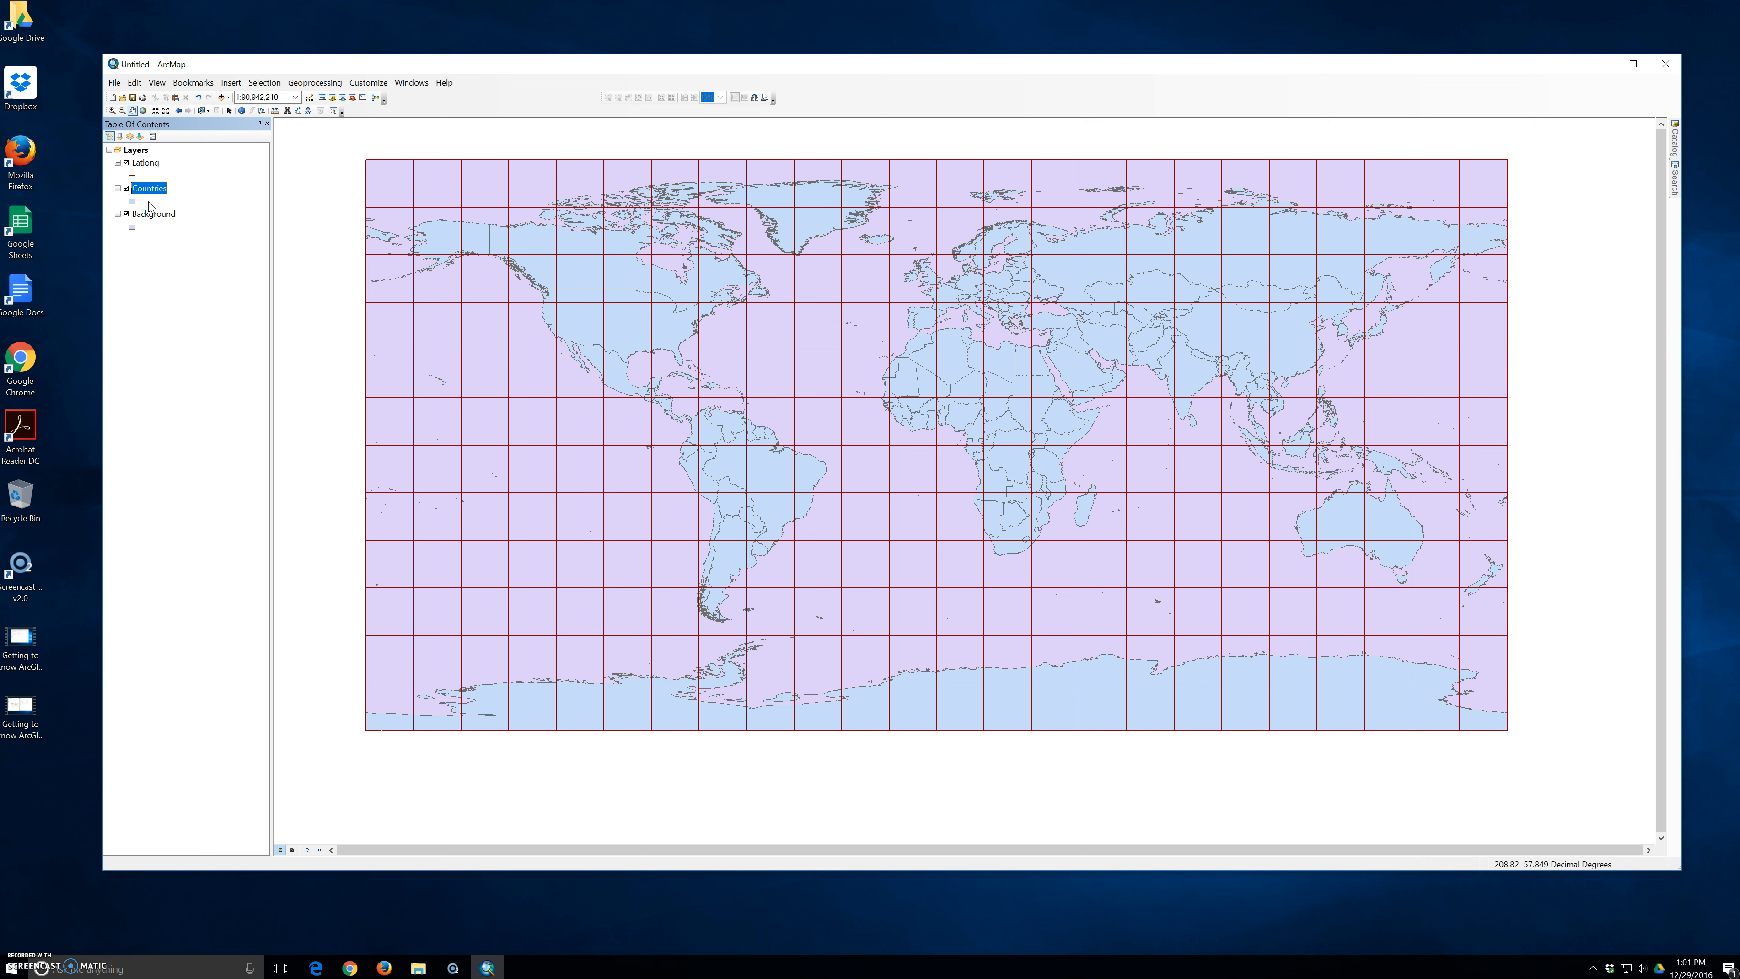
click(149, 197)
click(143, 200)
click(142, 198)
click(138, 200)
- Open the Countries attribute table, examine its last columns, highlight the pm10 field and close the table
click(149, 188)
right_click(149, 188)
click(189, 221)
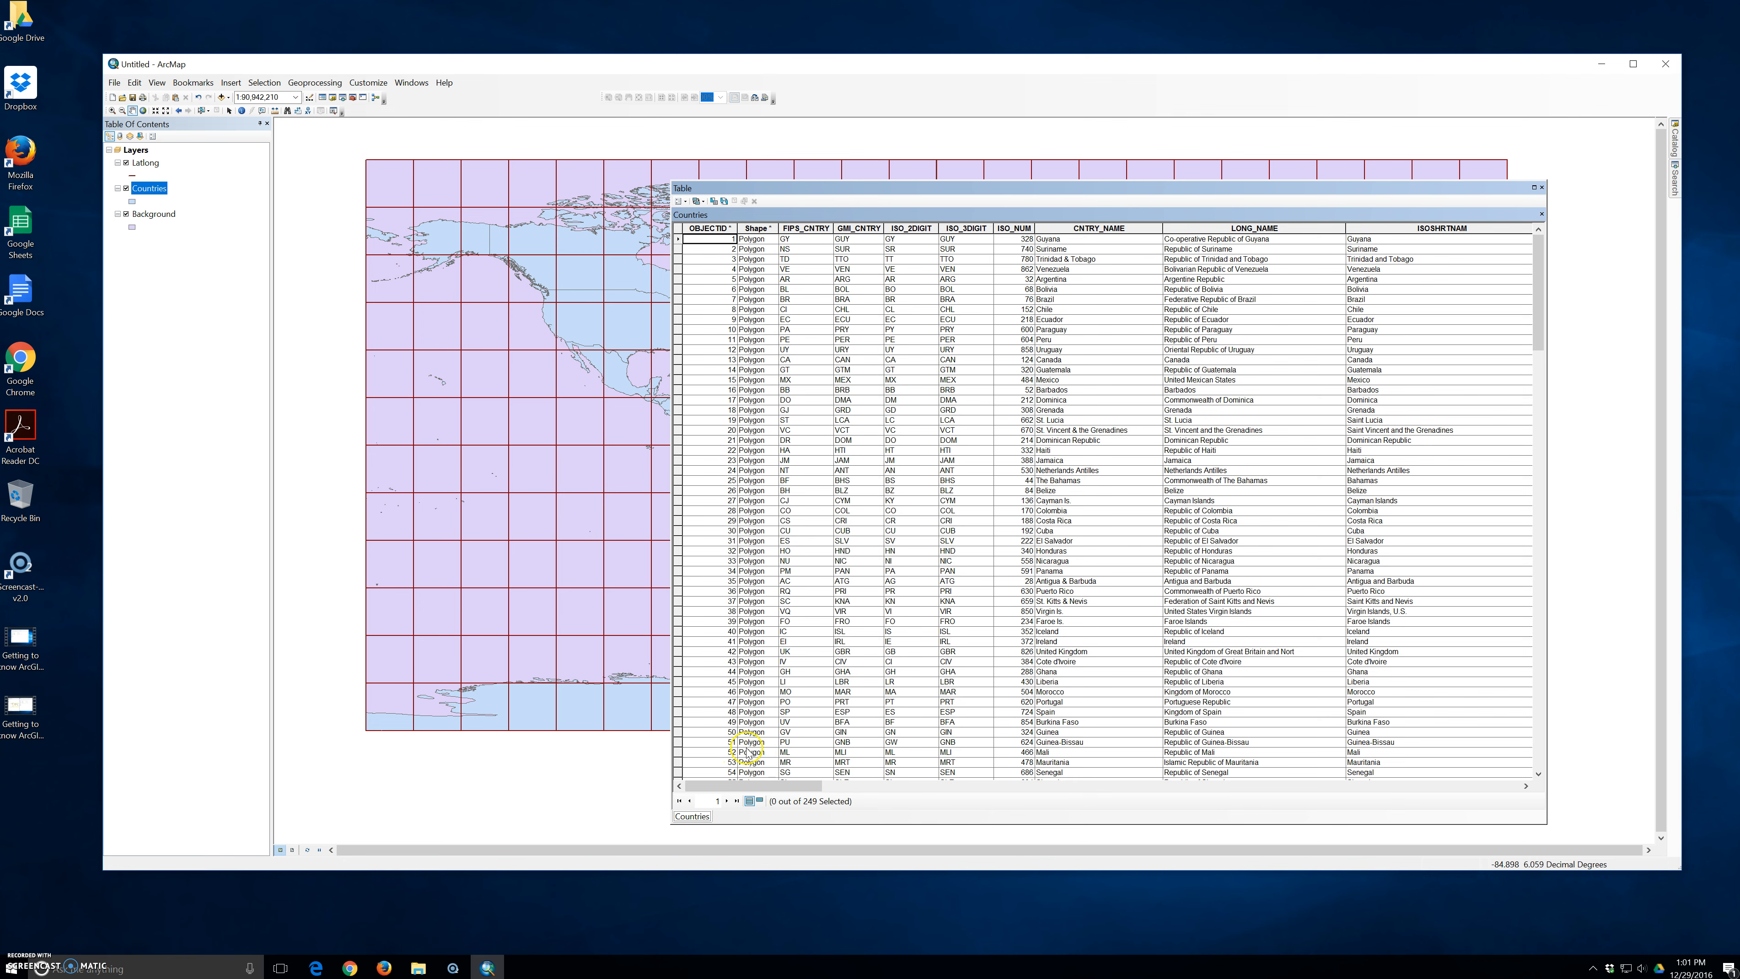
drag(769, 786, 1496, 791)
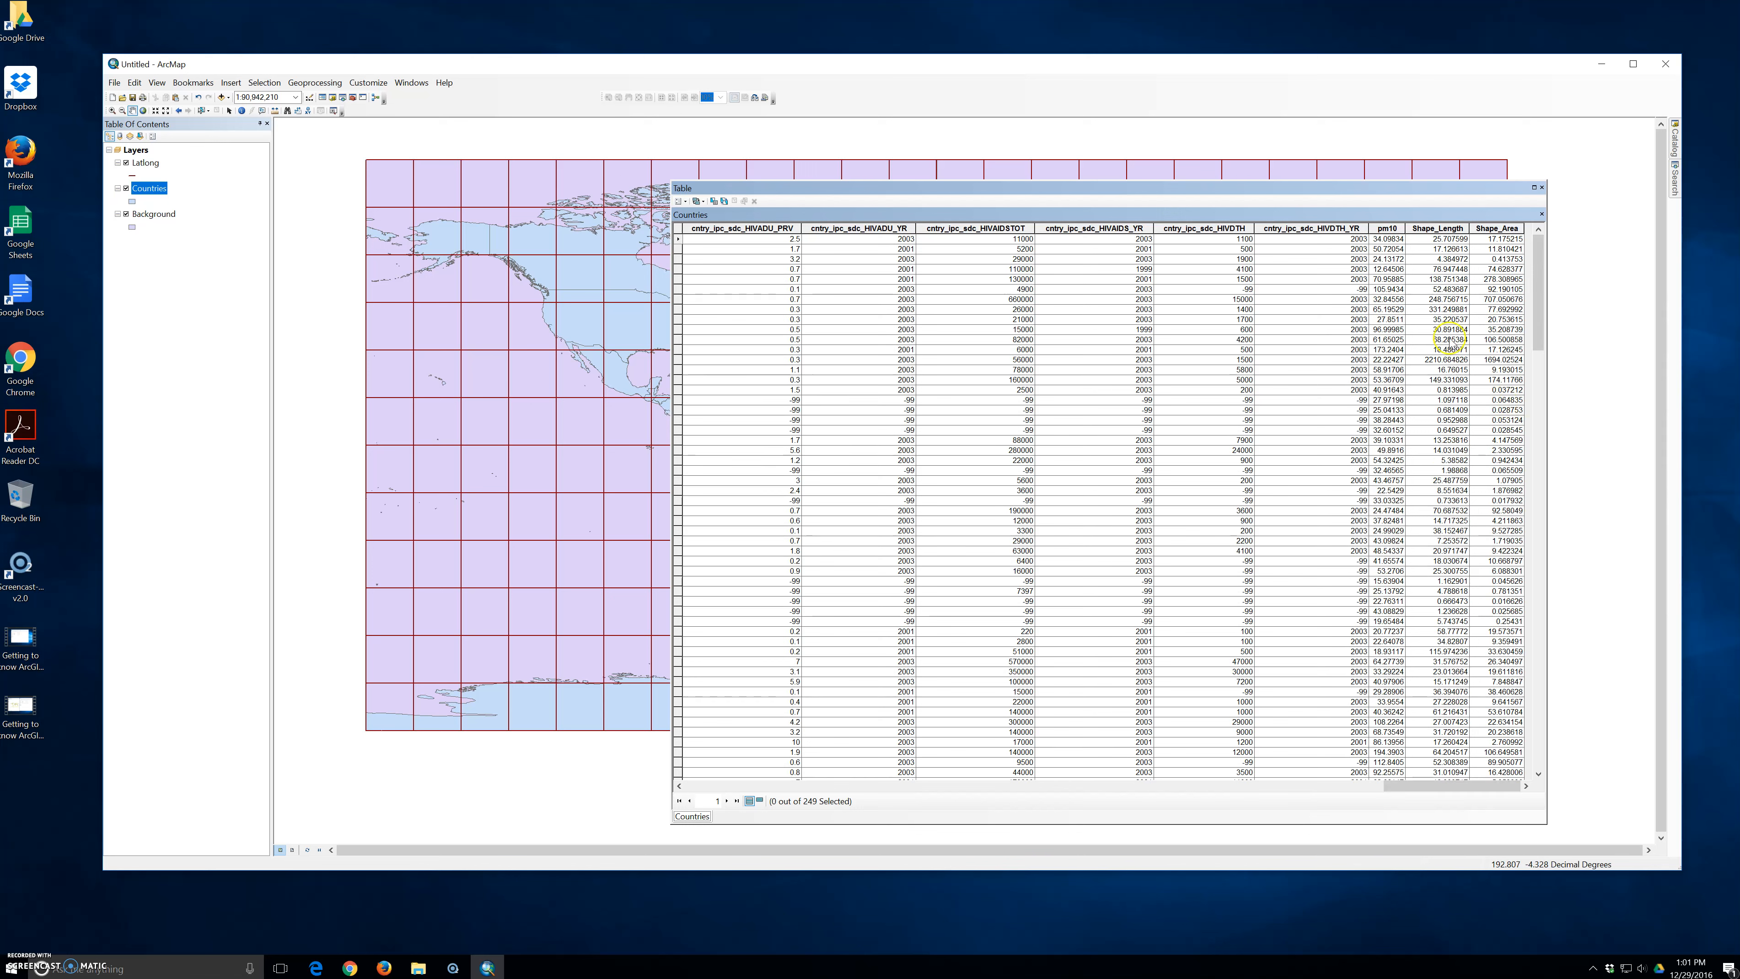
click(1386, 228)
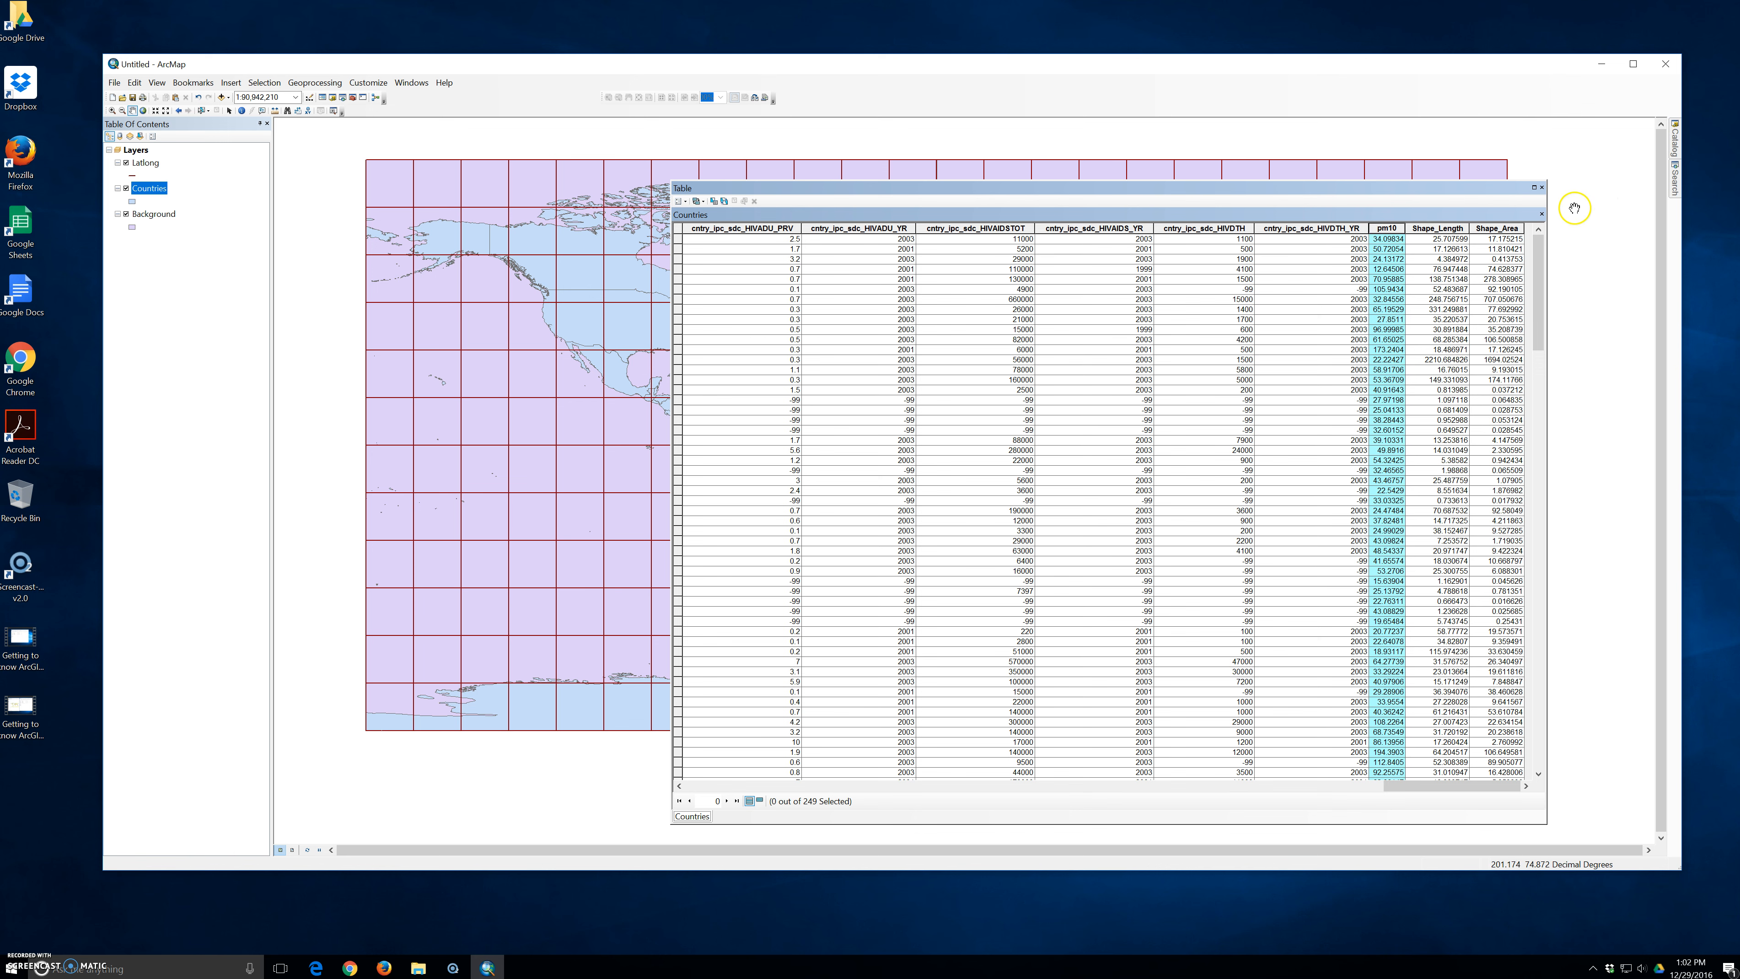
click(1541, 187)
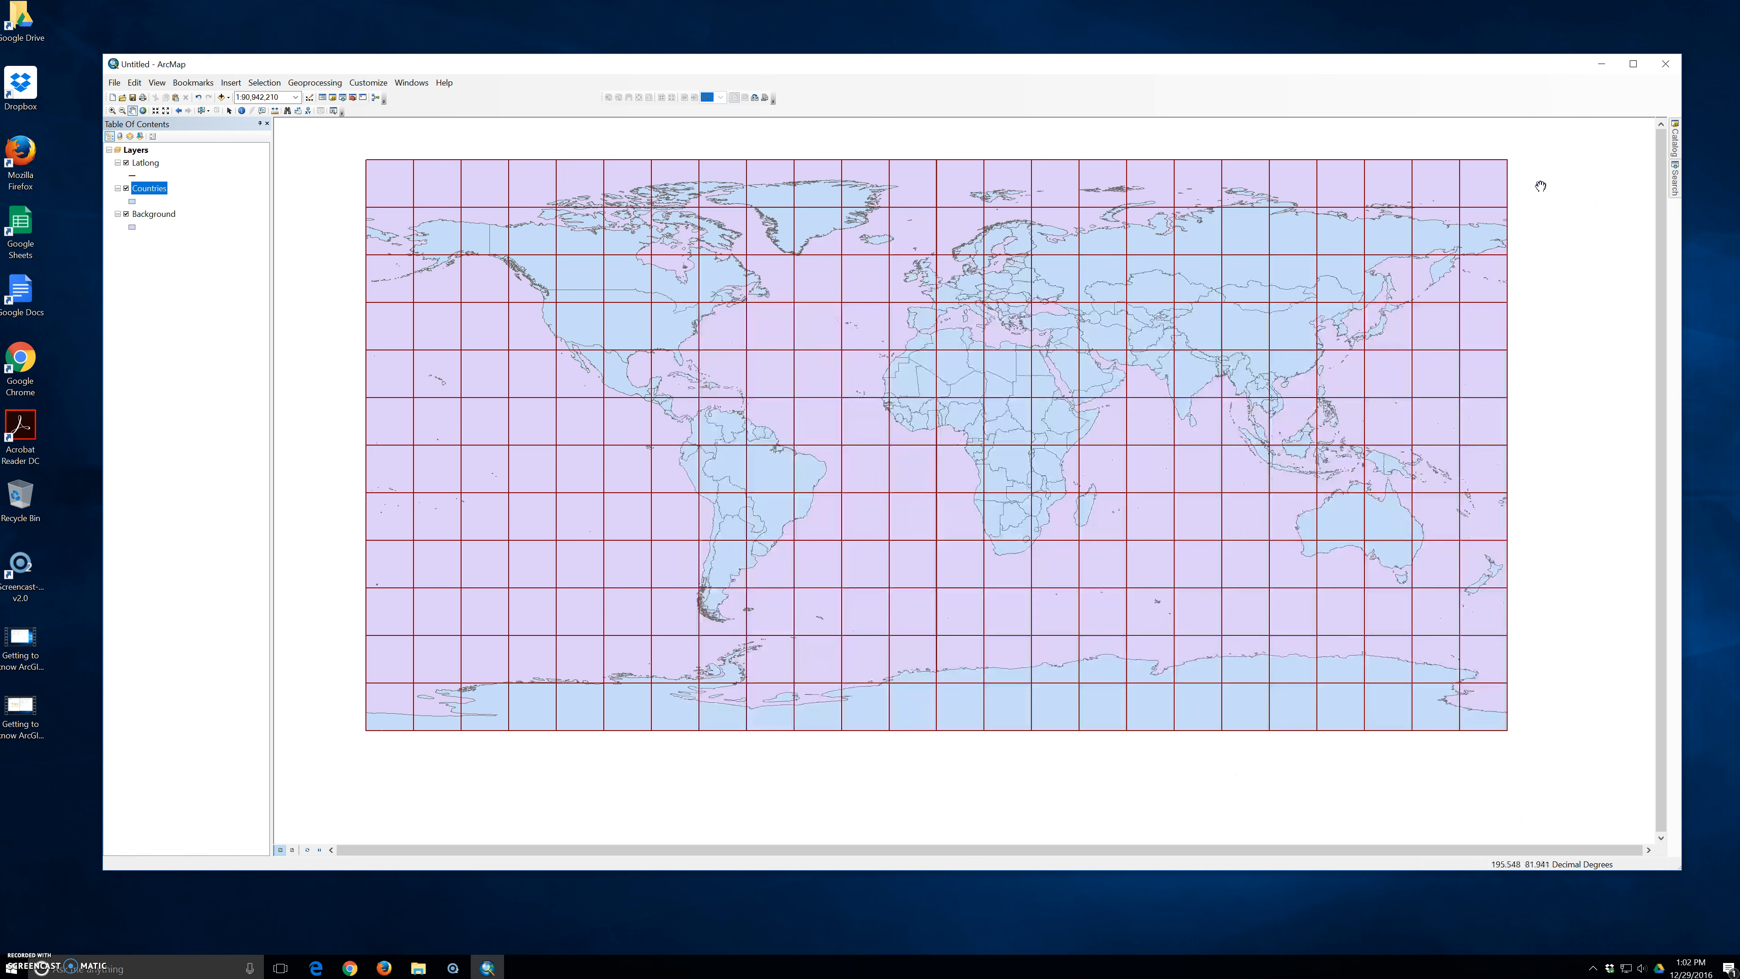
- Bring up the Search window, collapse it, reopen it and return the map to full extent
click(1676, 184)
click(391, 123)
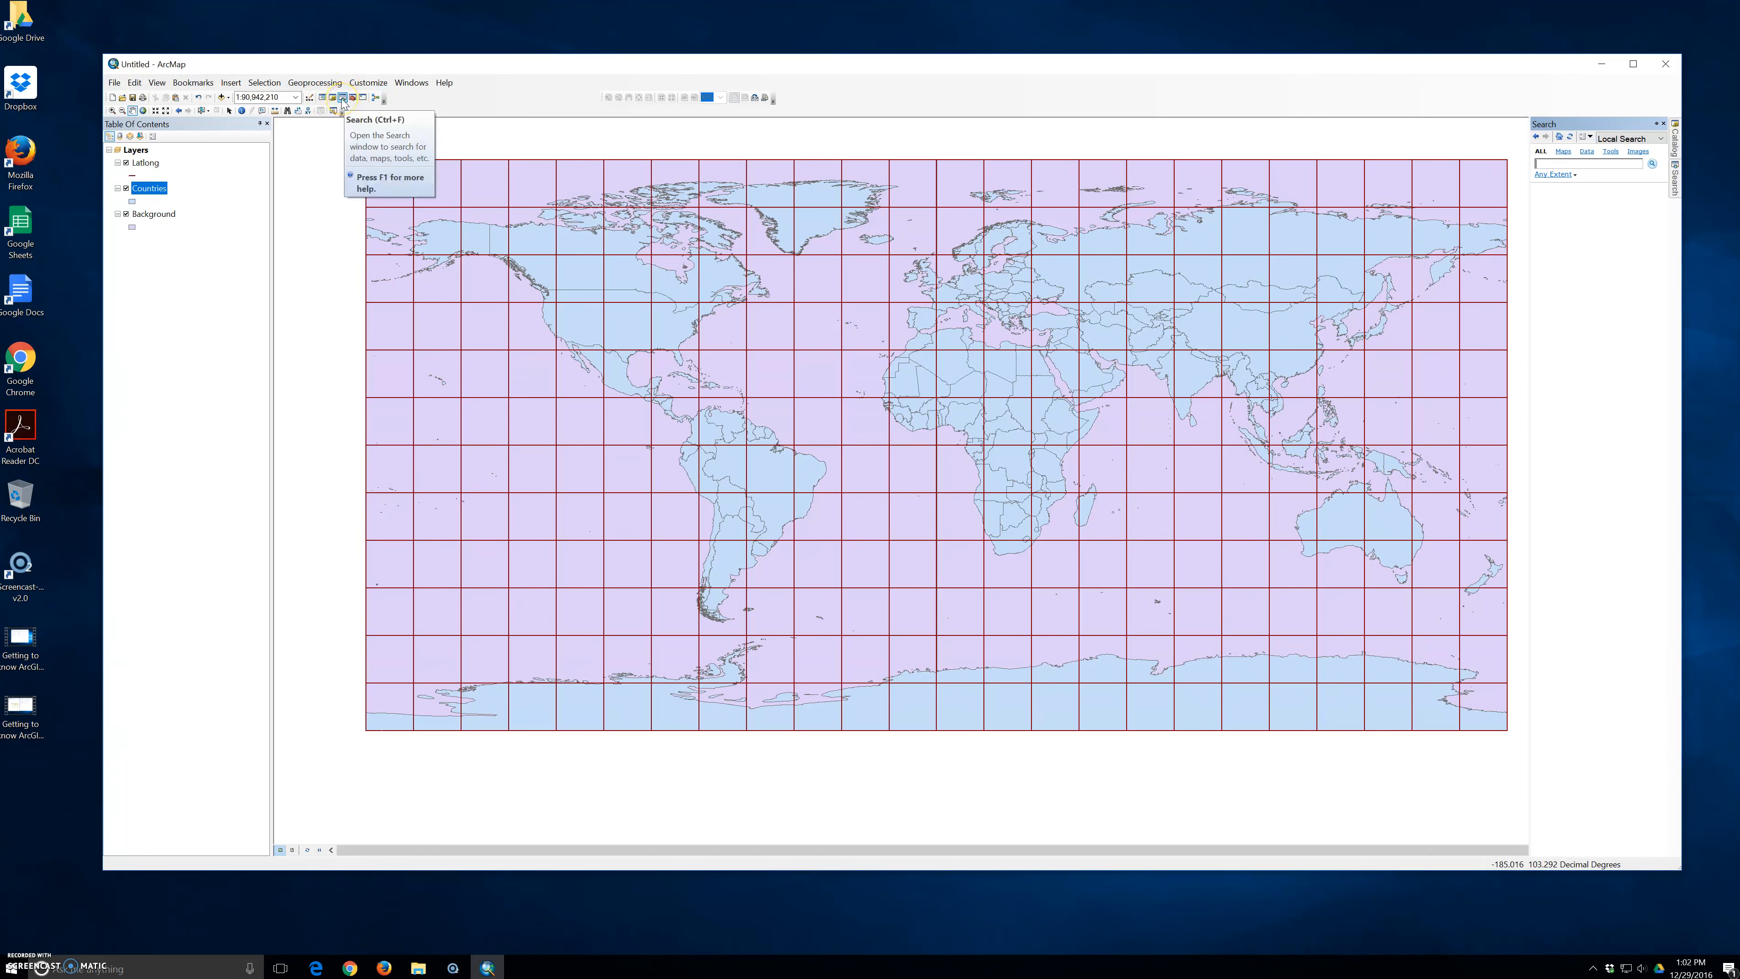
click(1376, 141)
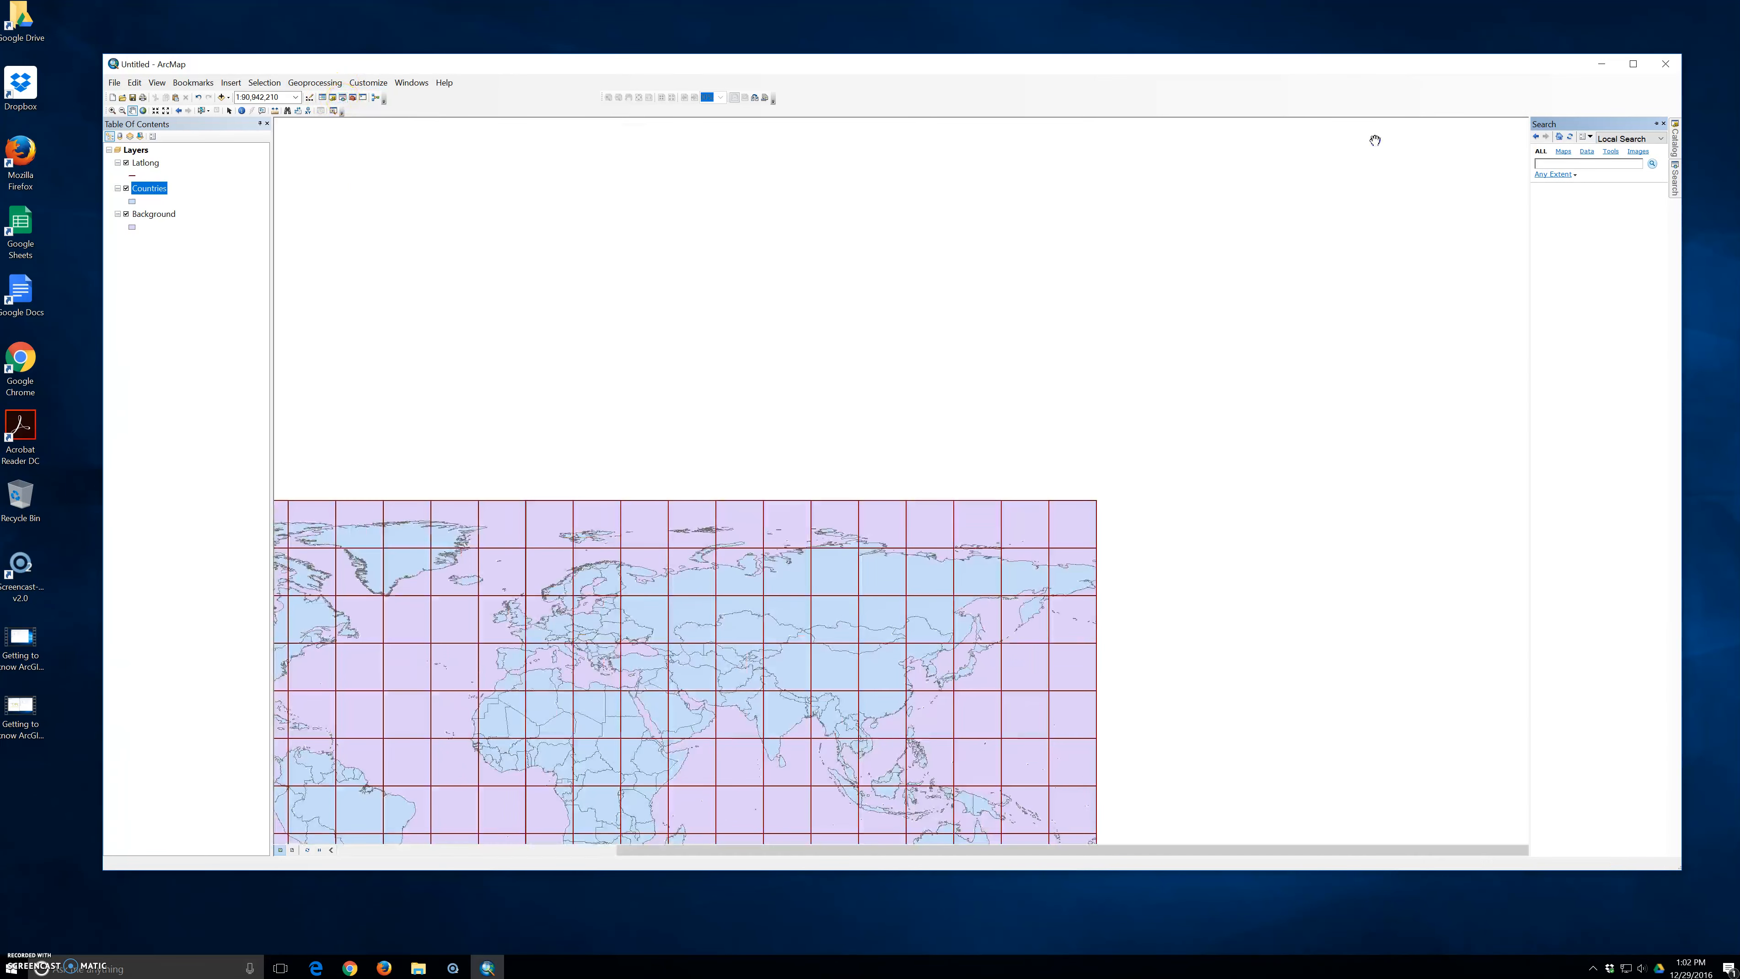
click(1656, 124)
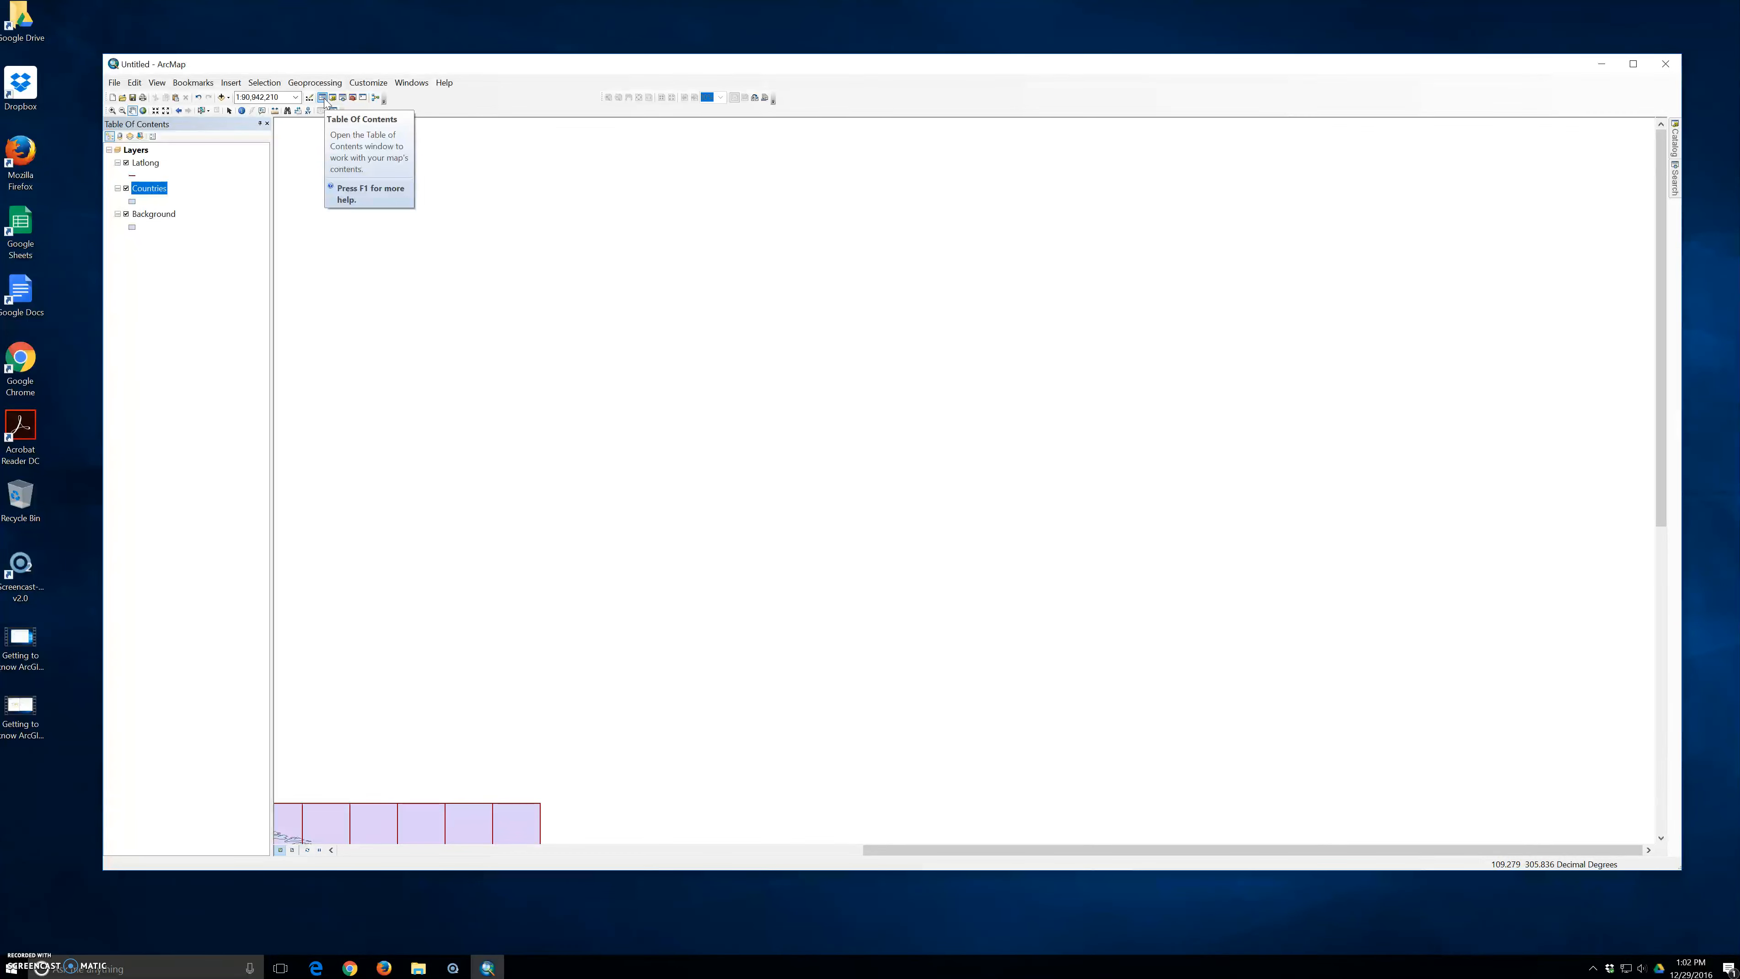
click(343, 98)
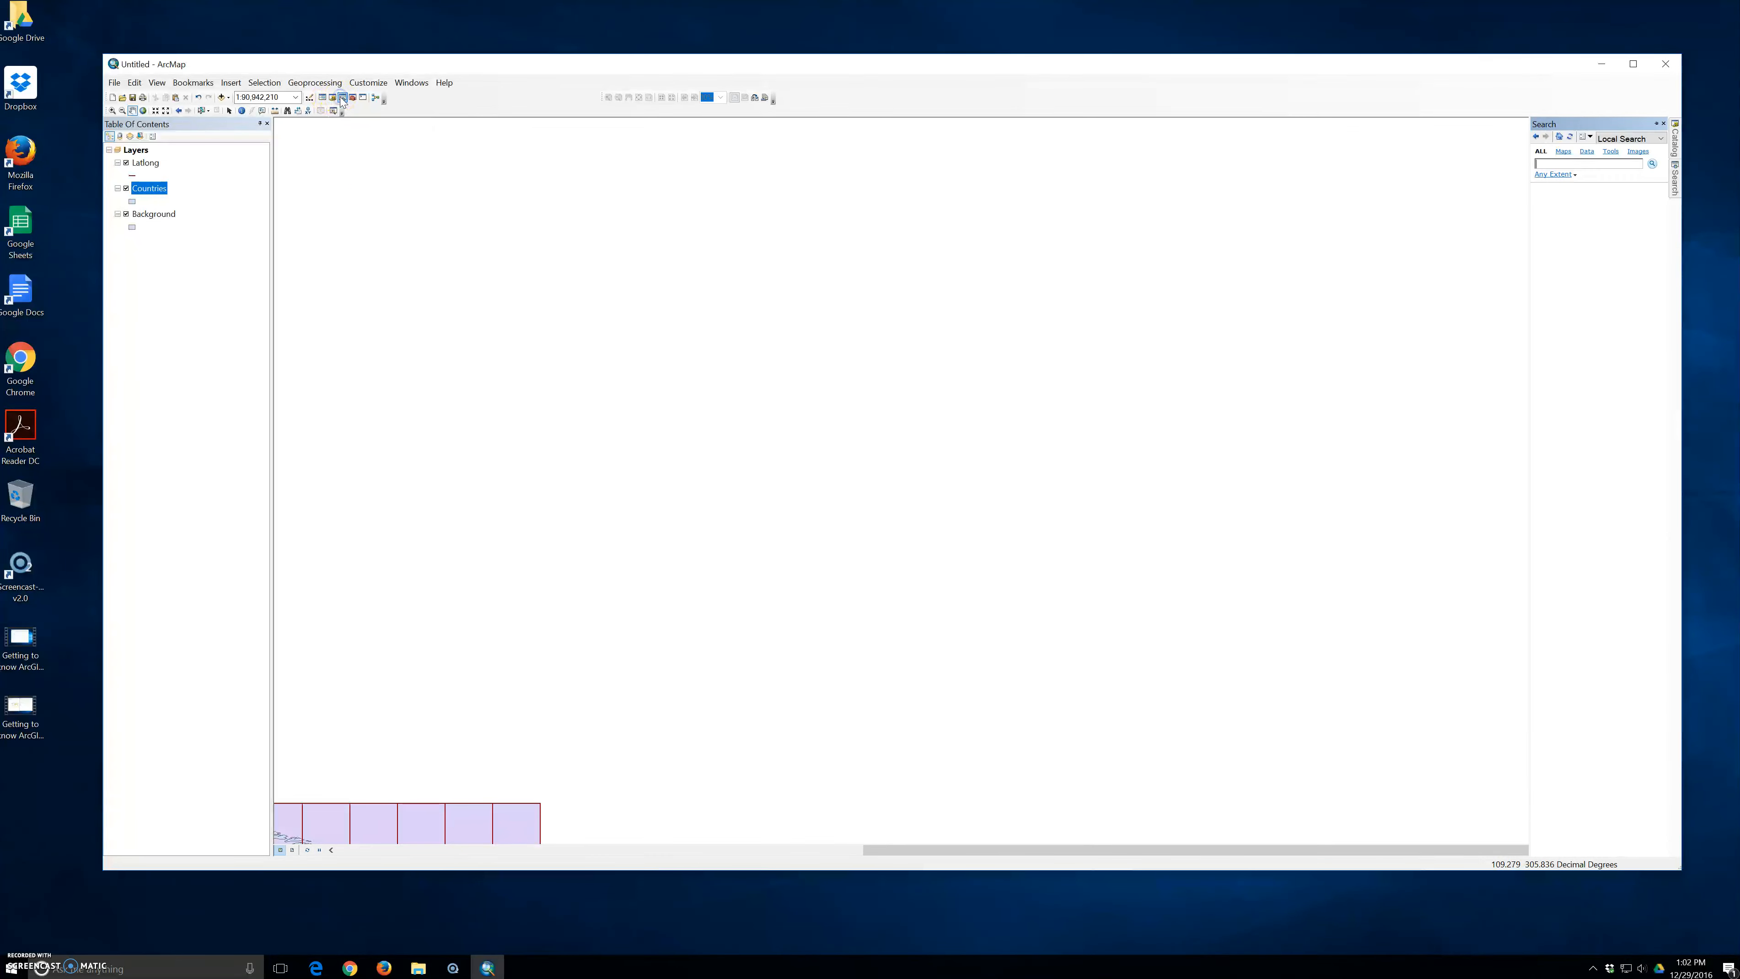
click(144, 111)
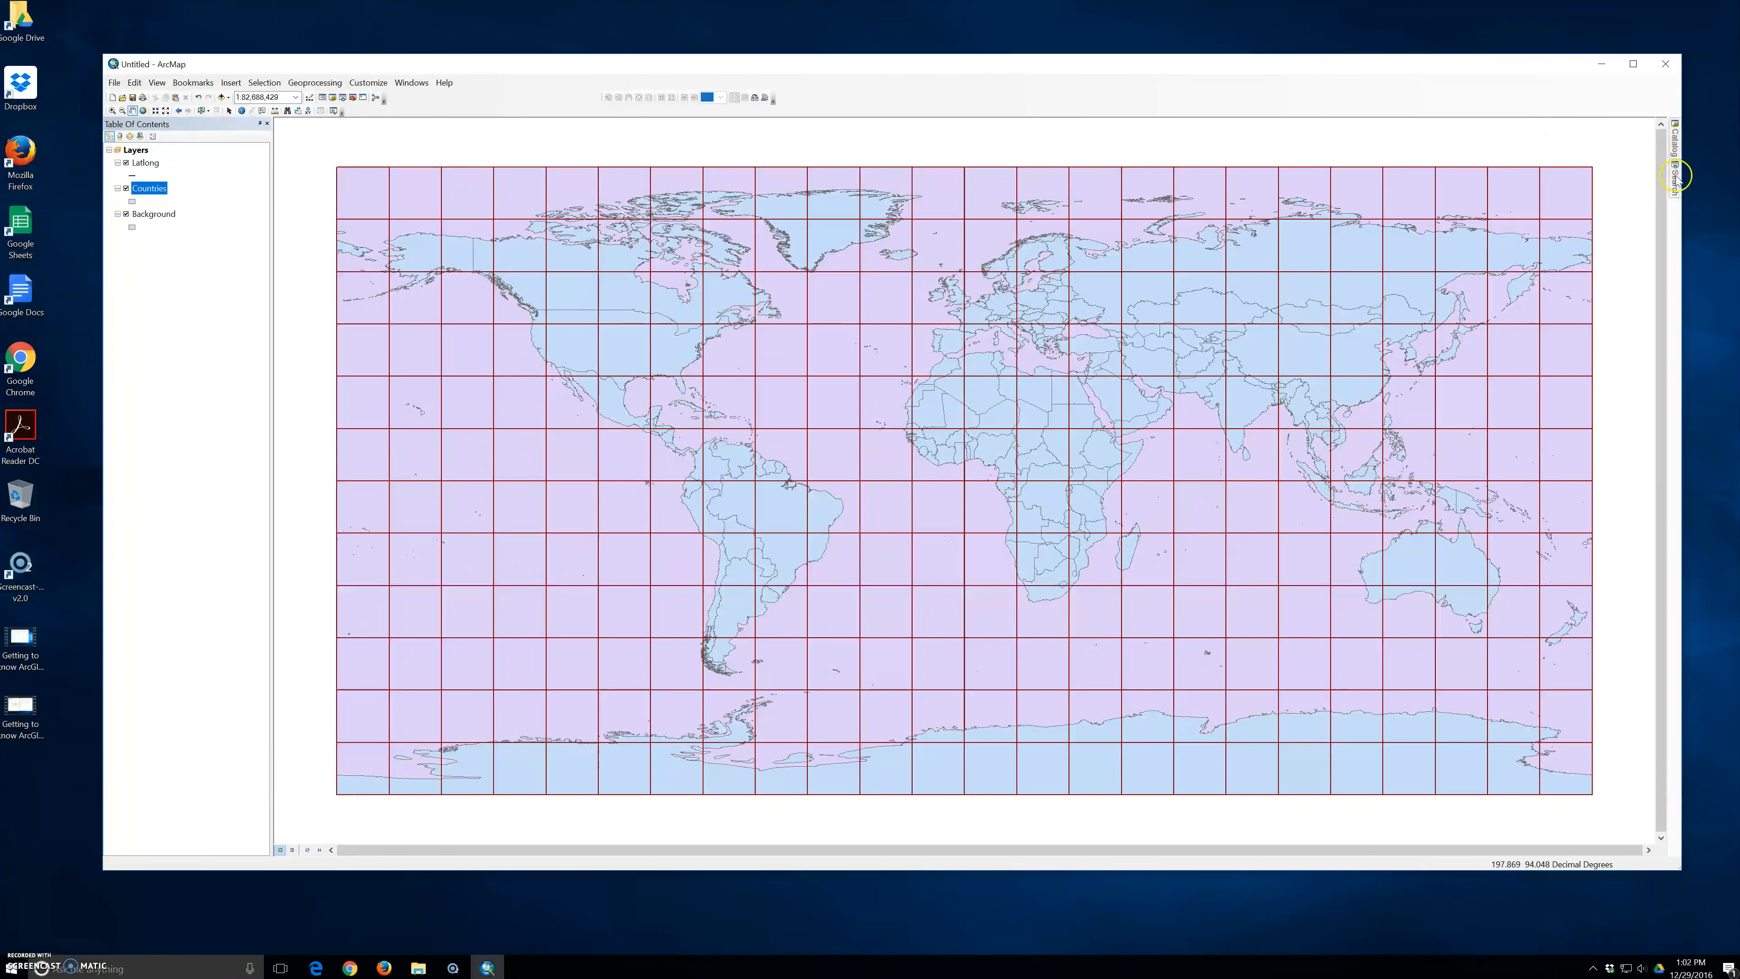
- Register the E:\GTKArcGIS\Chapter04 folder for indexing in the Search Options
click(343, 98)
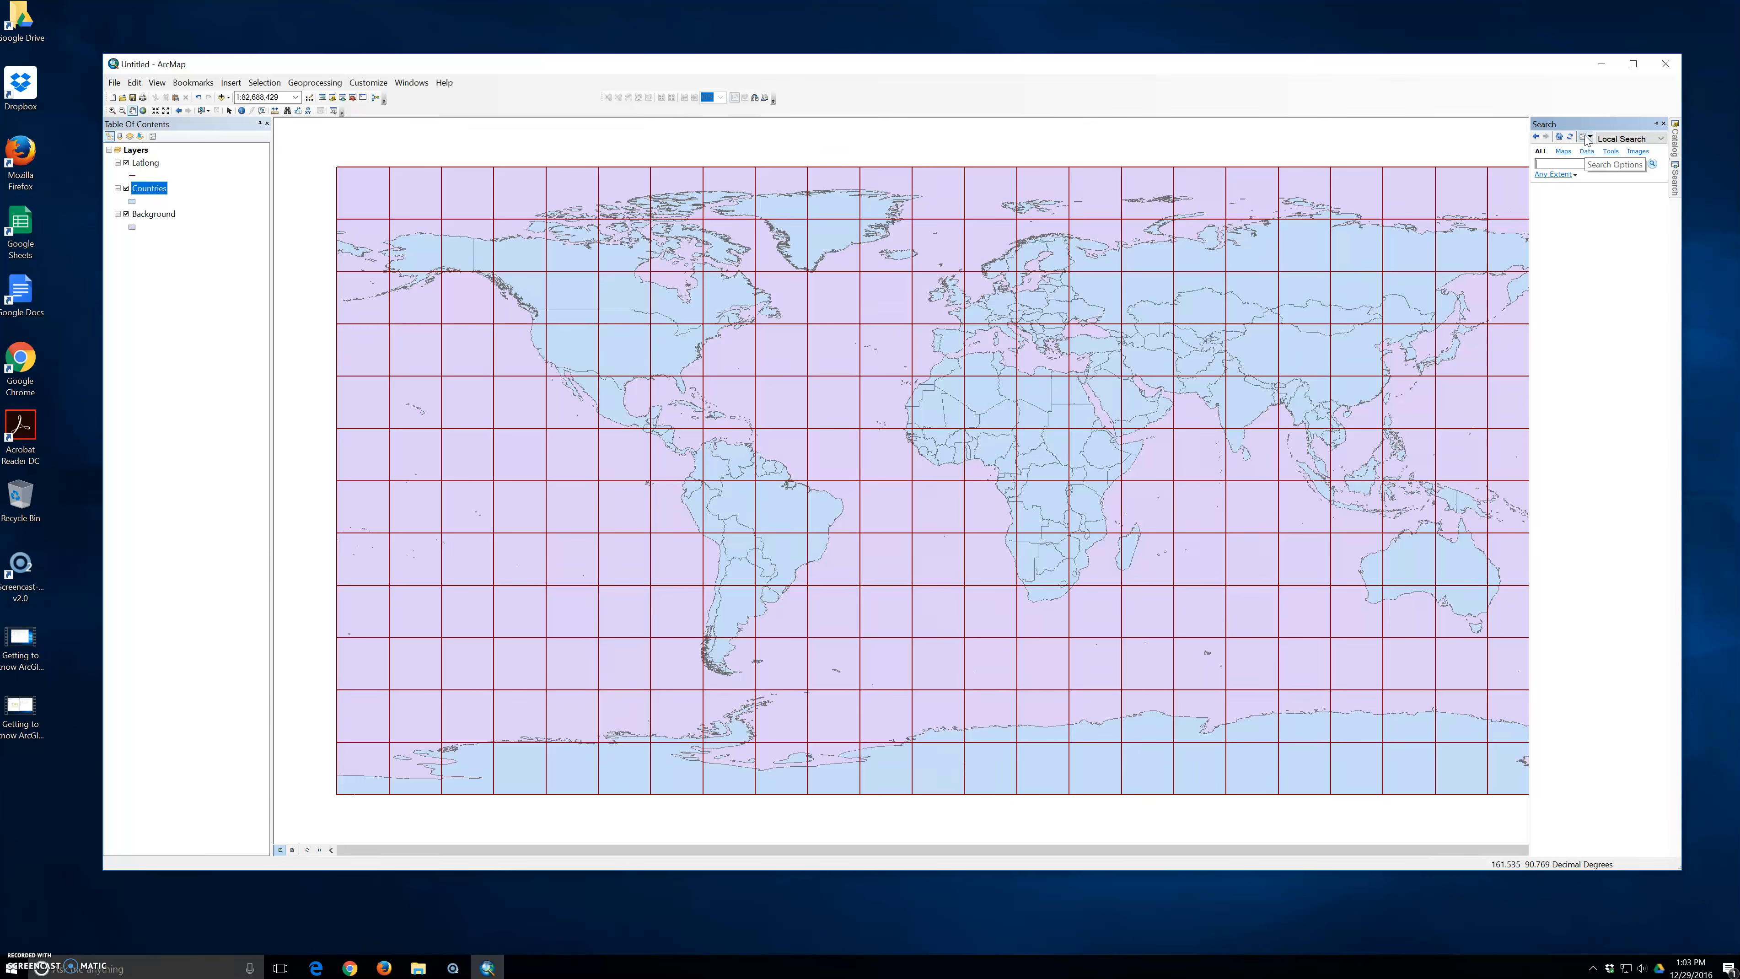
click(1587, 138)
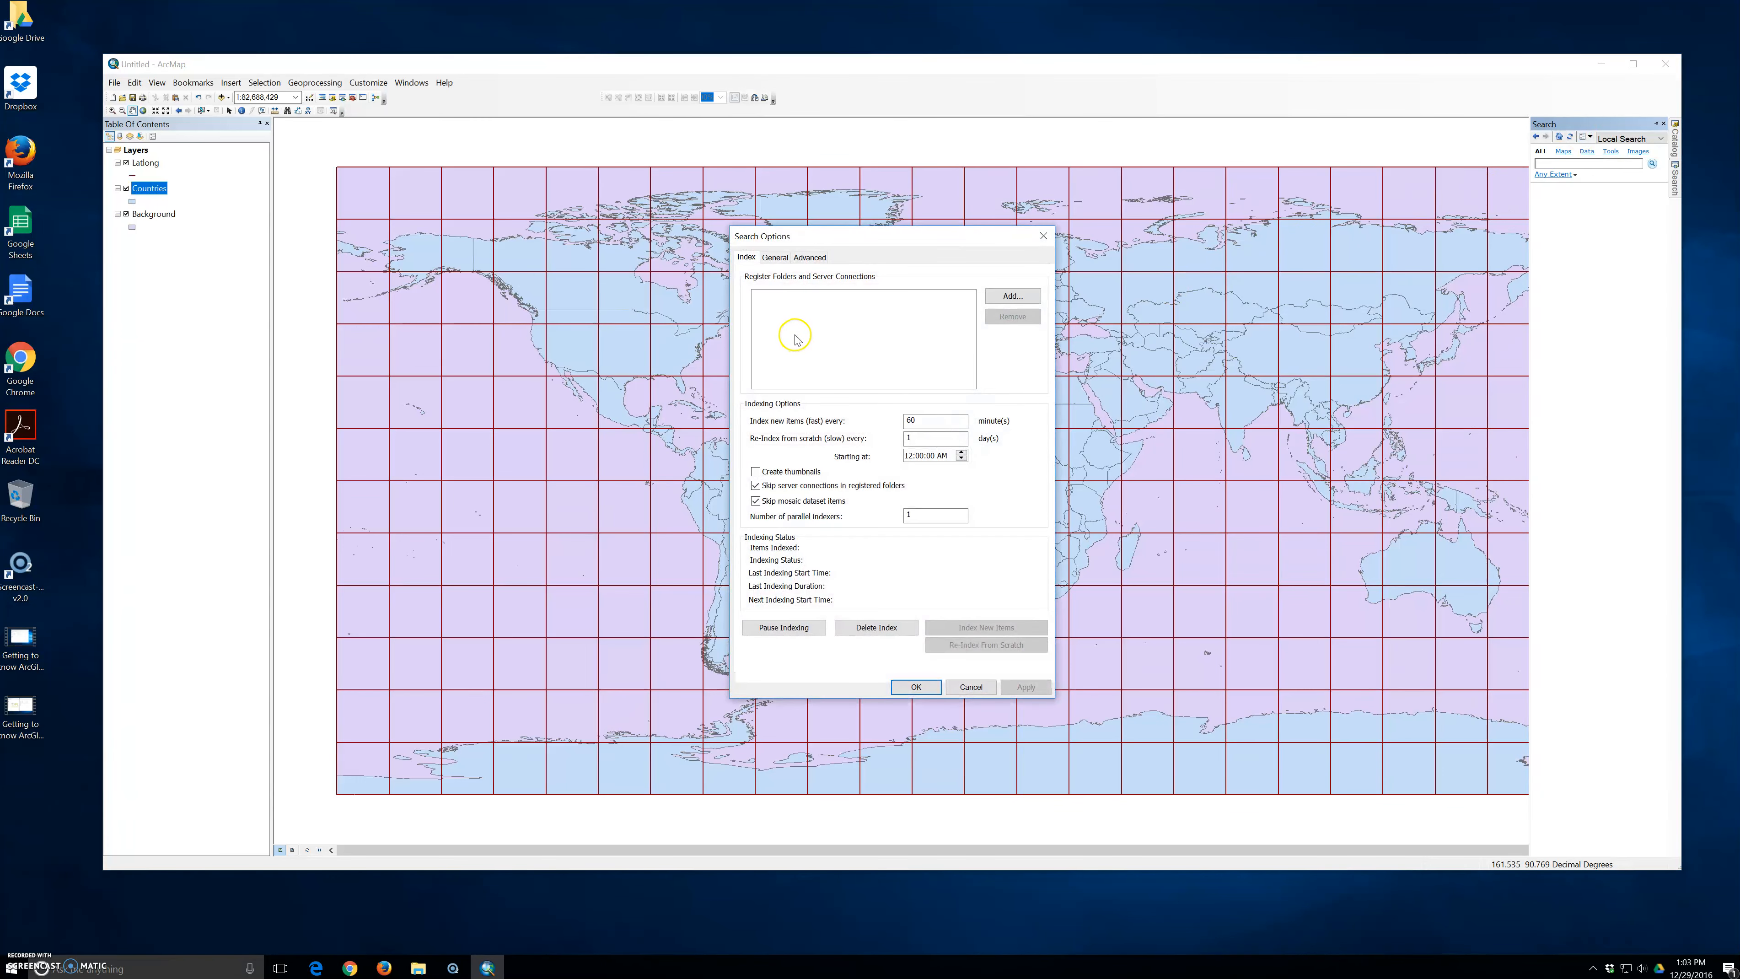
click(1012, 299)
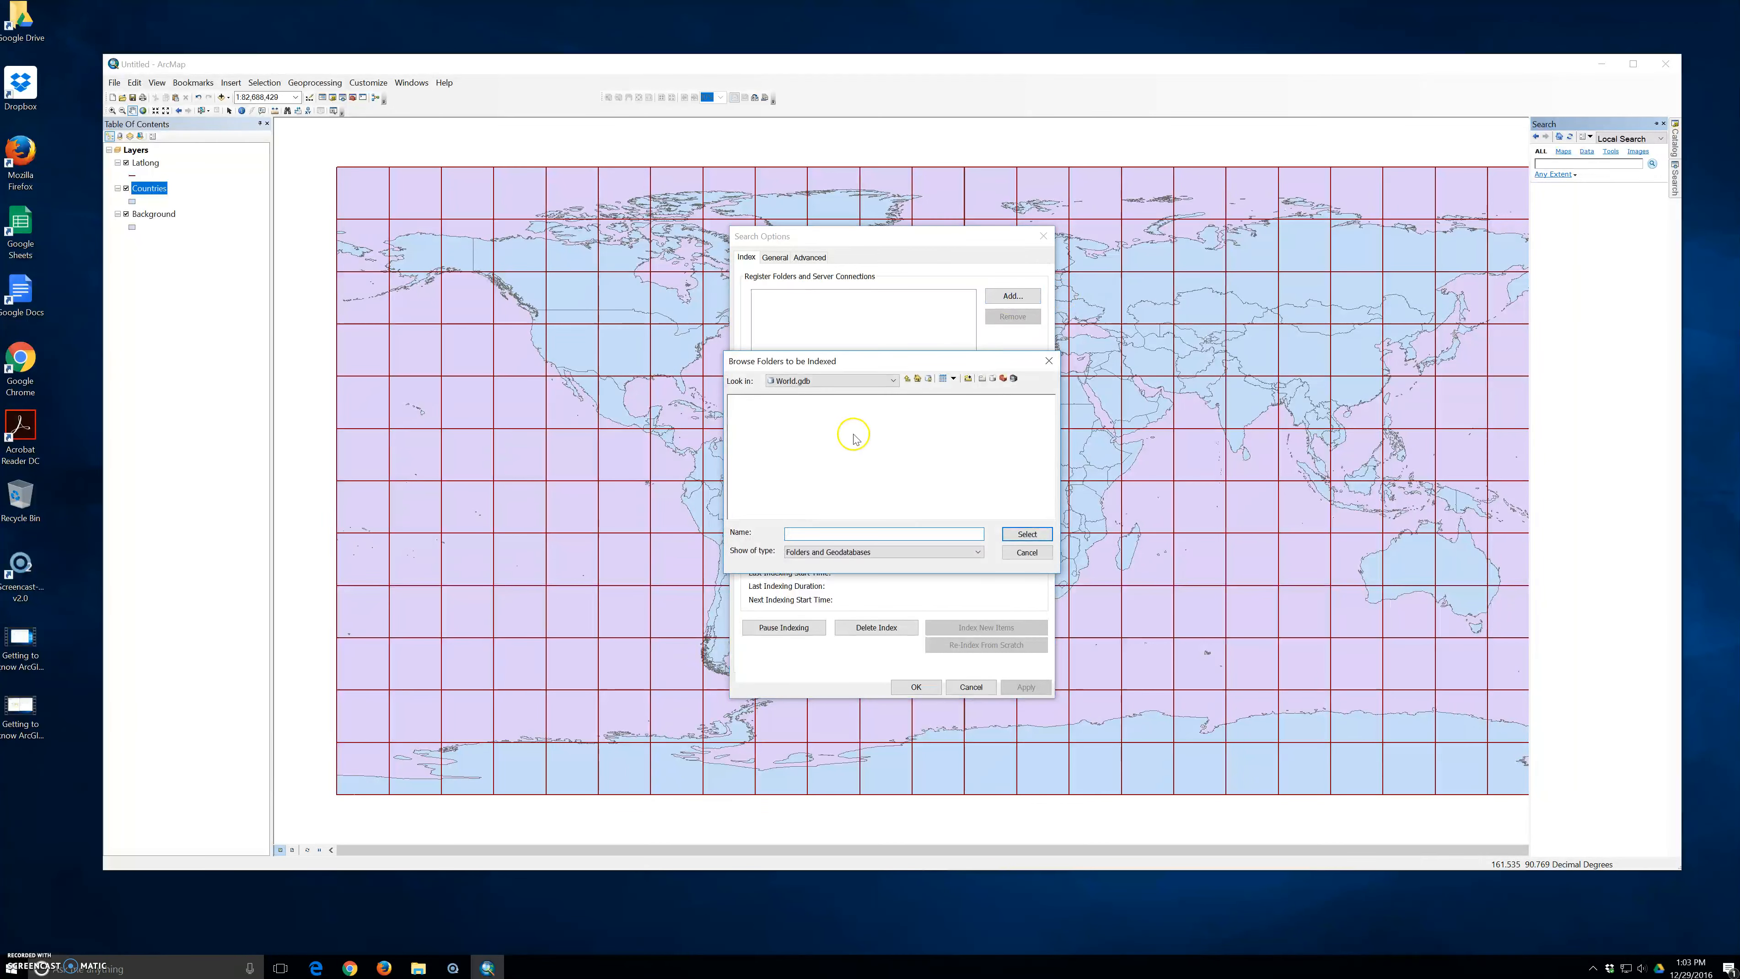
click(908, 382)
click(908, 382)
click(907, 379)
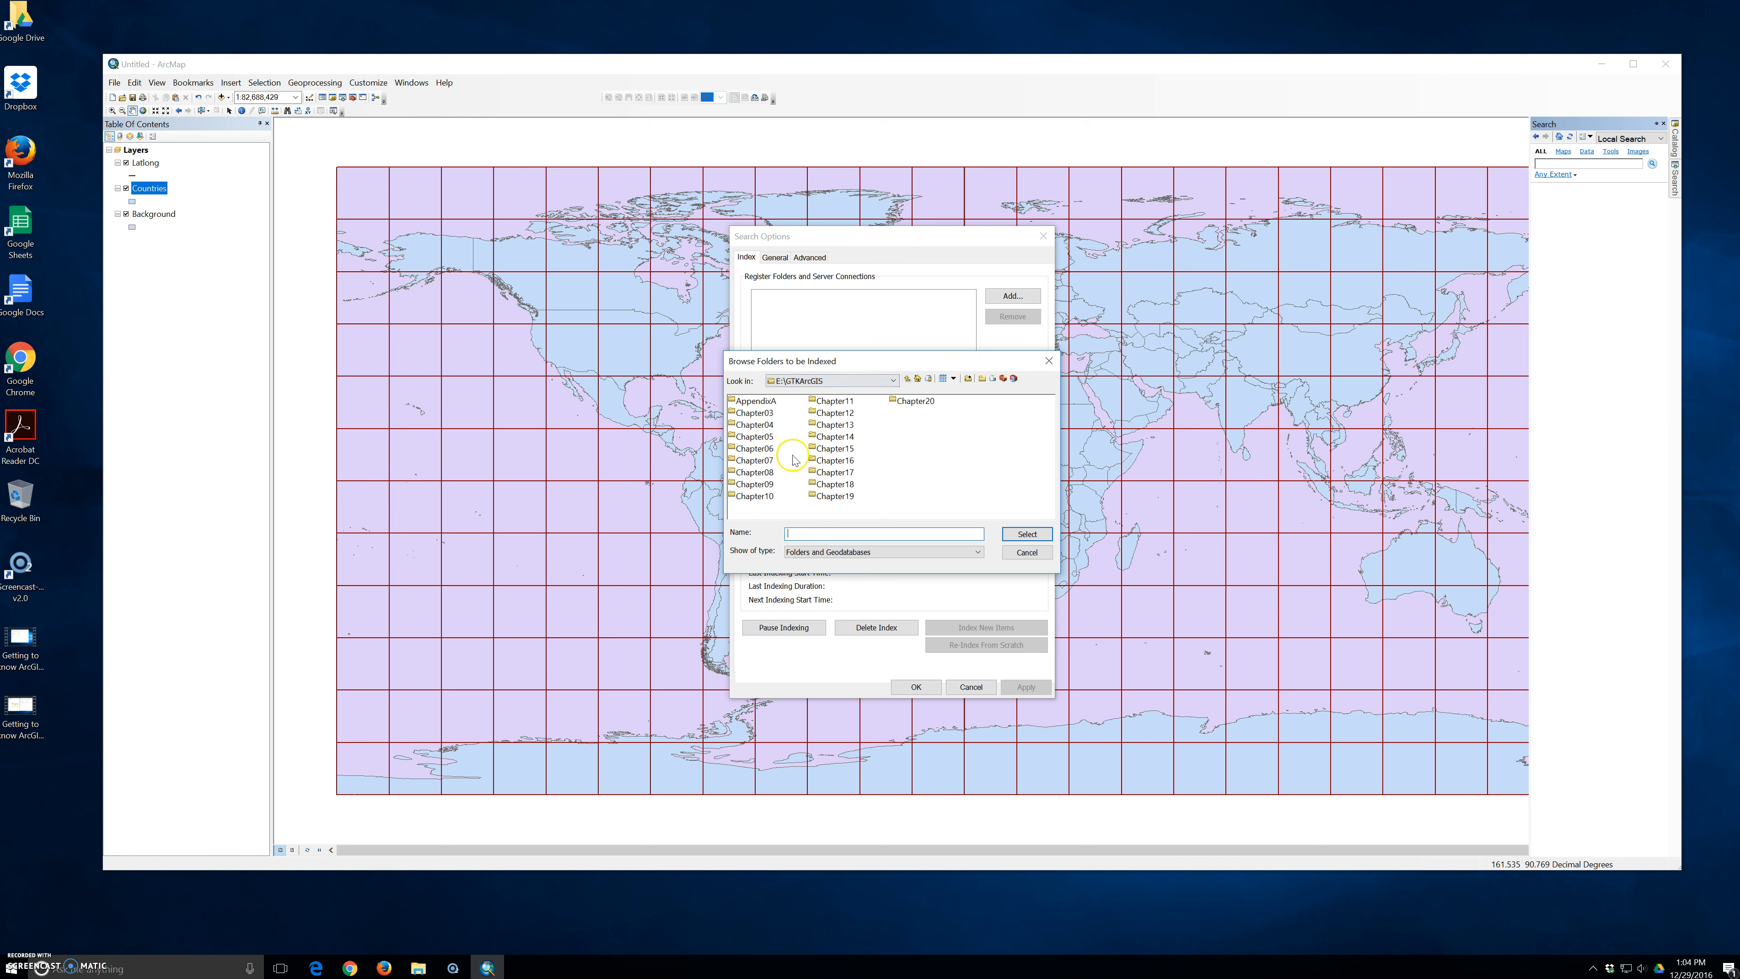
click(1027, 533)
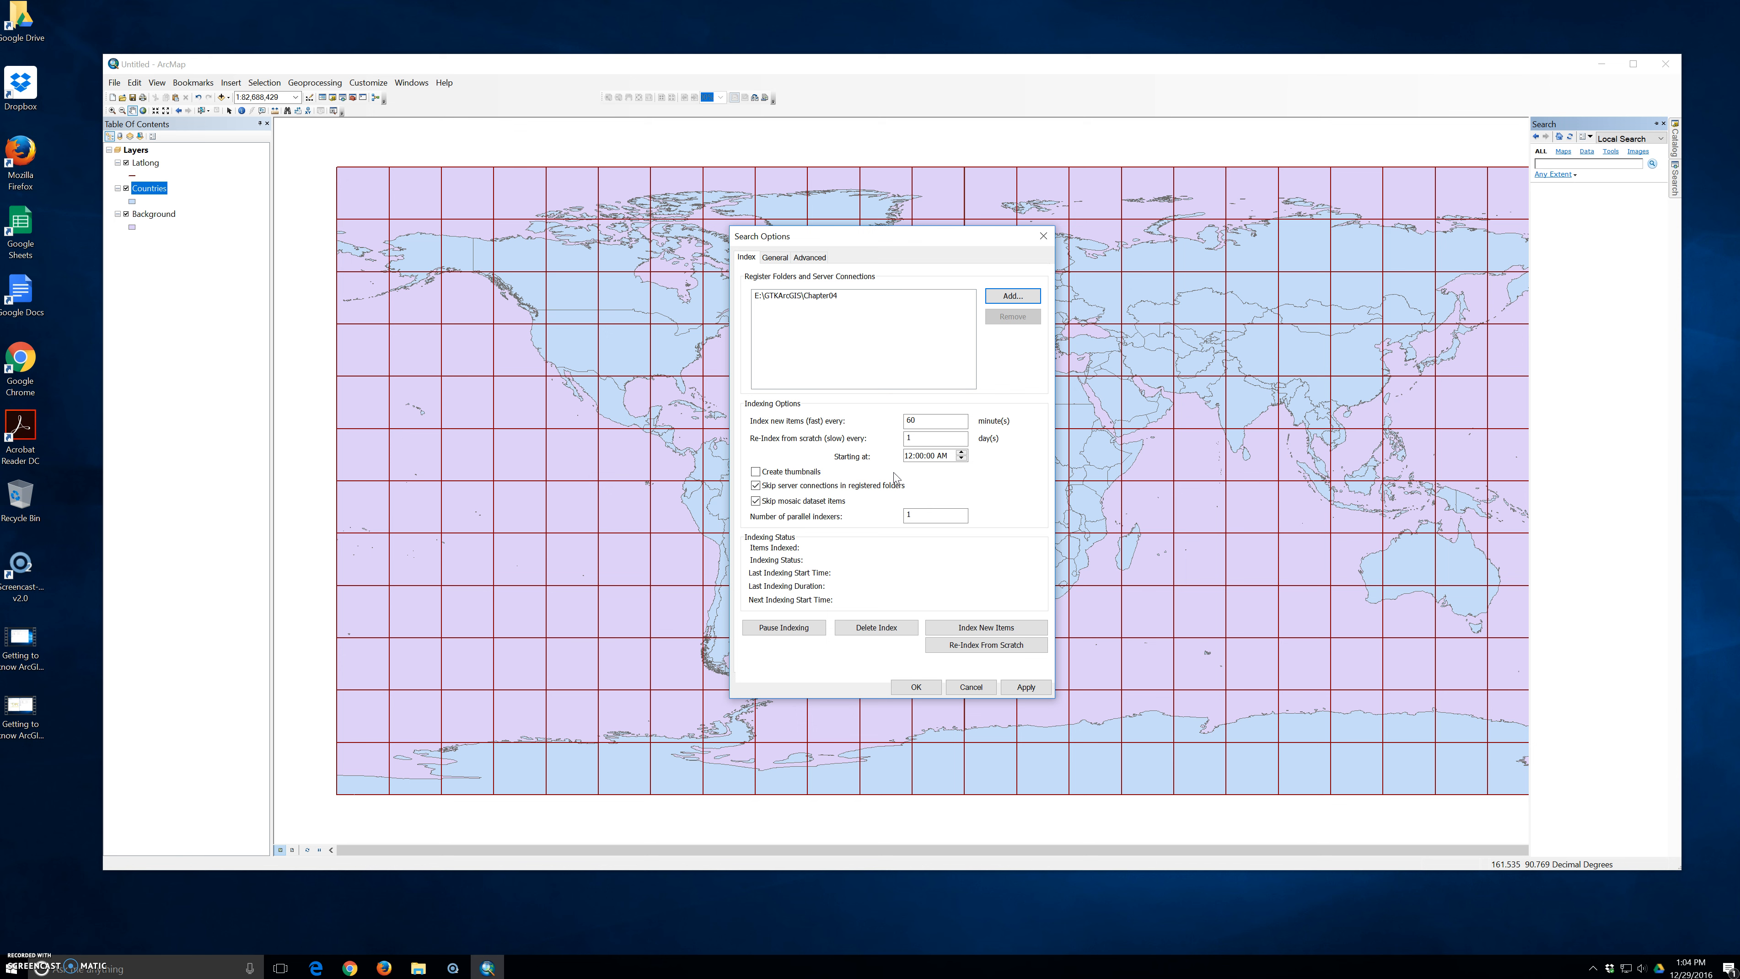
- Index the new items in the registered folder, accept the search options and bring back the Search window
click(977, 627)
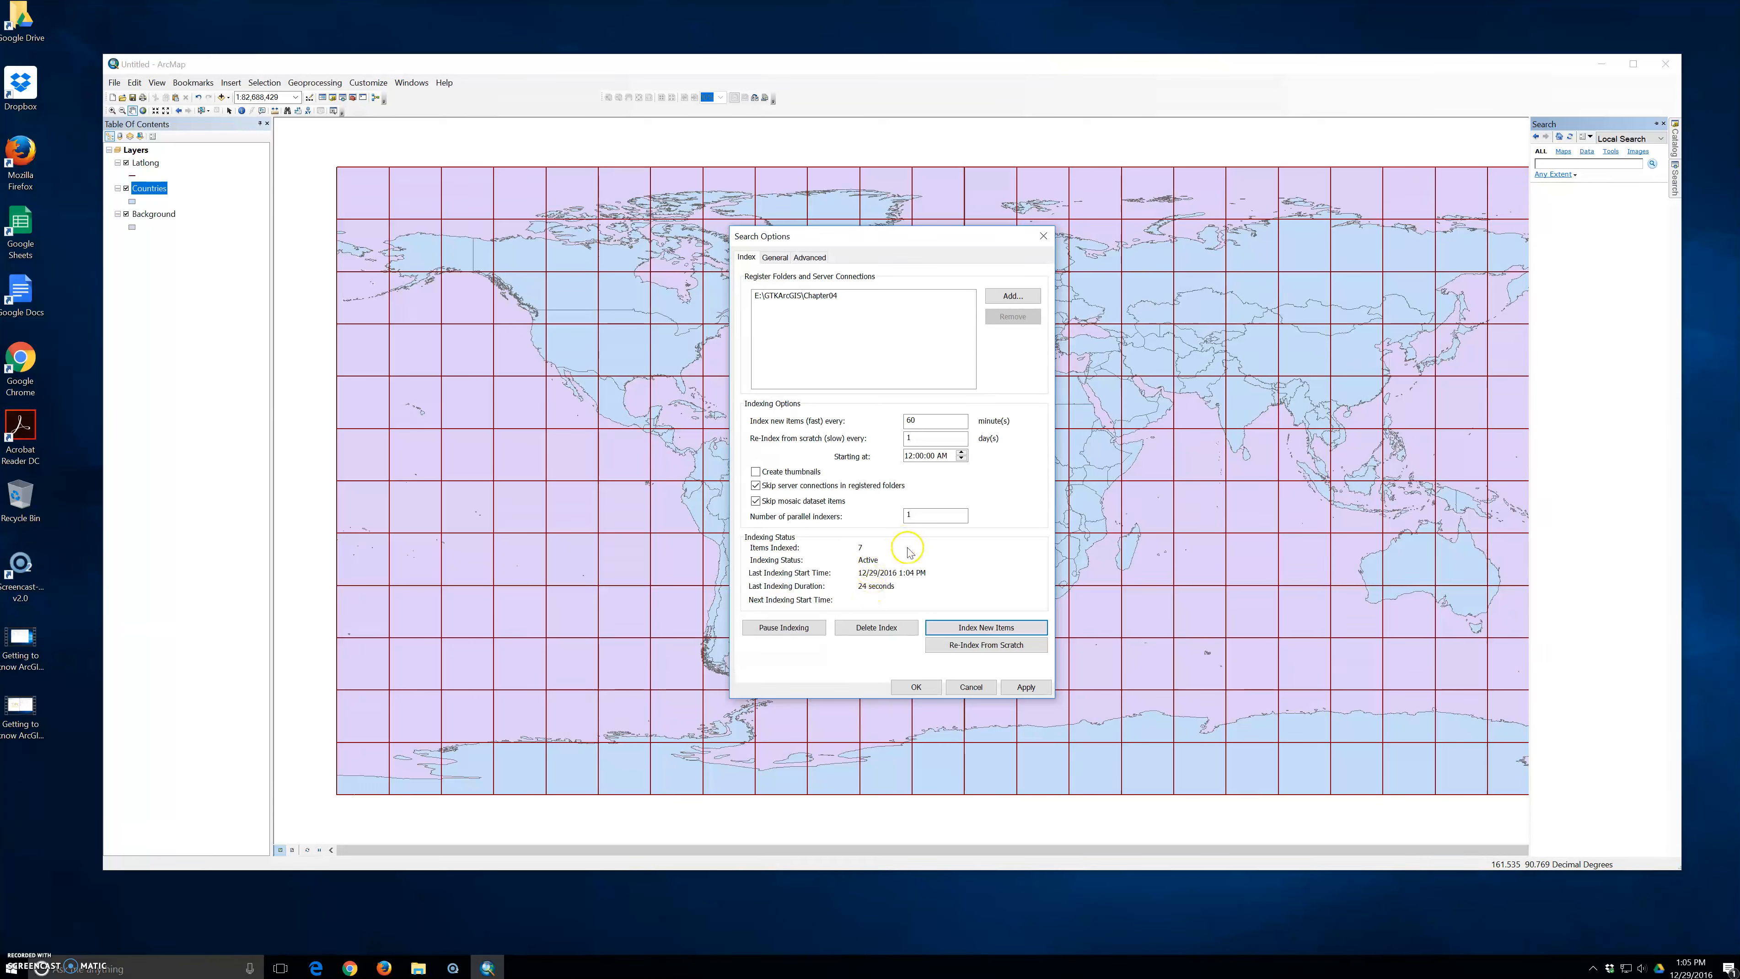
click(918, 687)
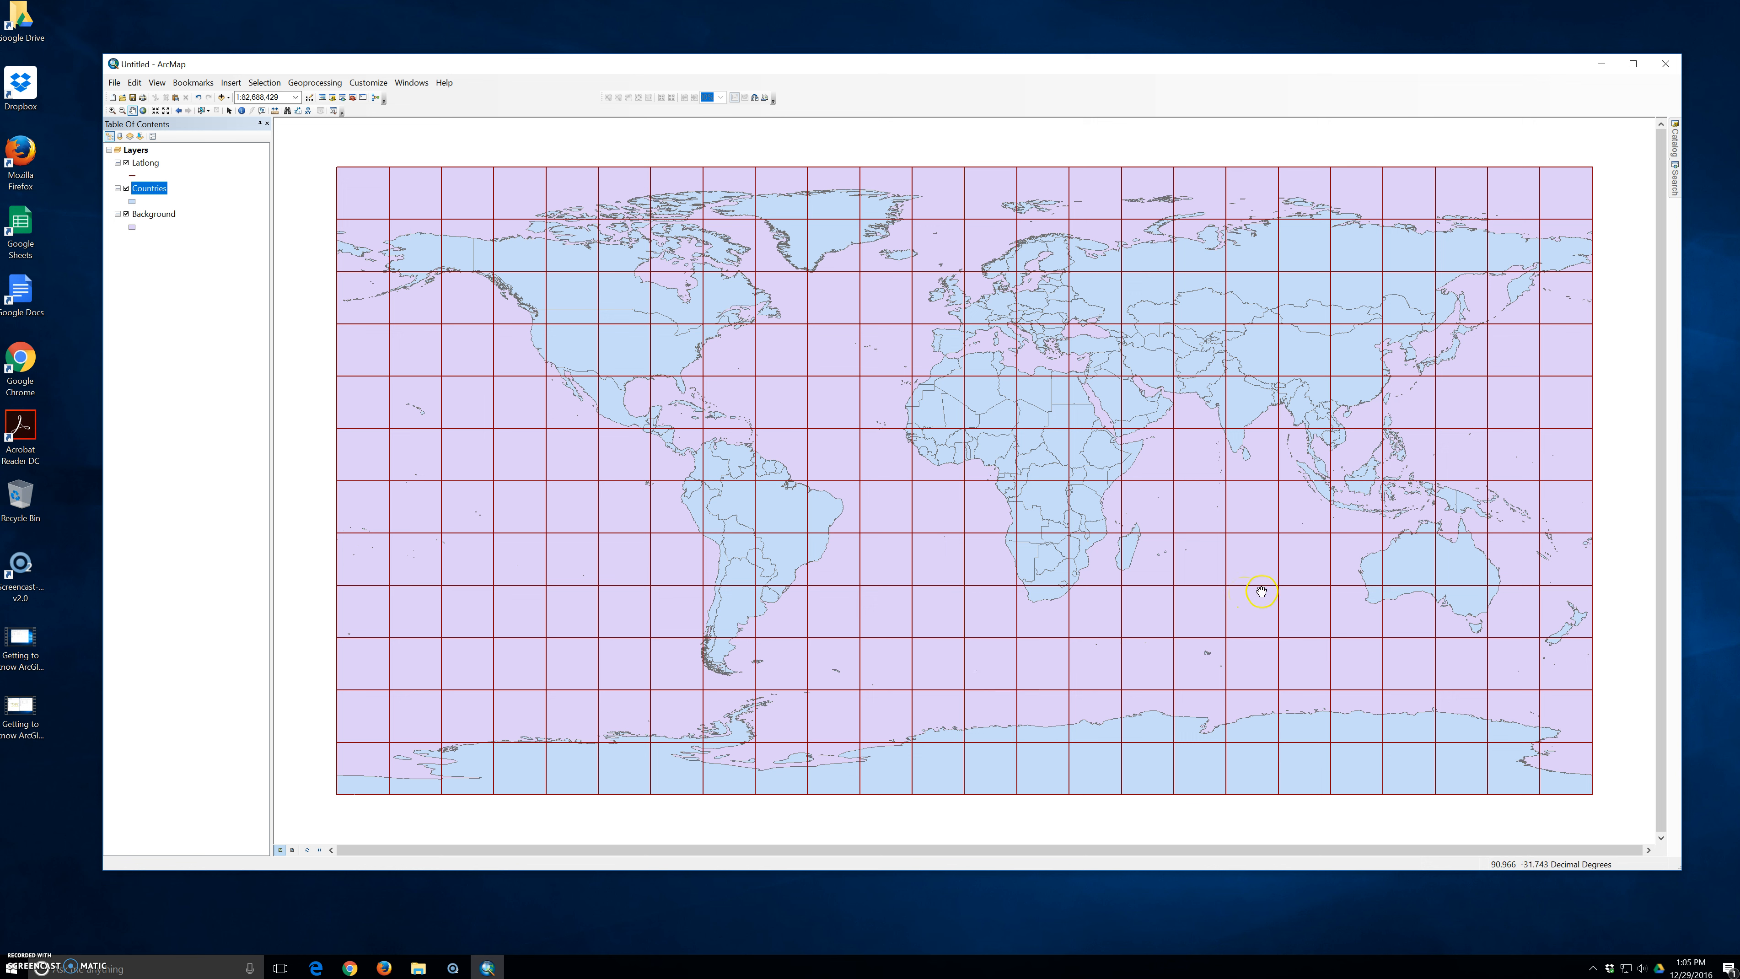
mouse_move(1675, 194)
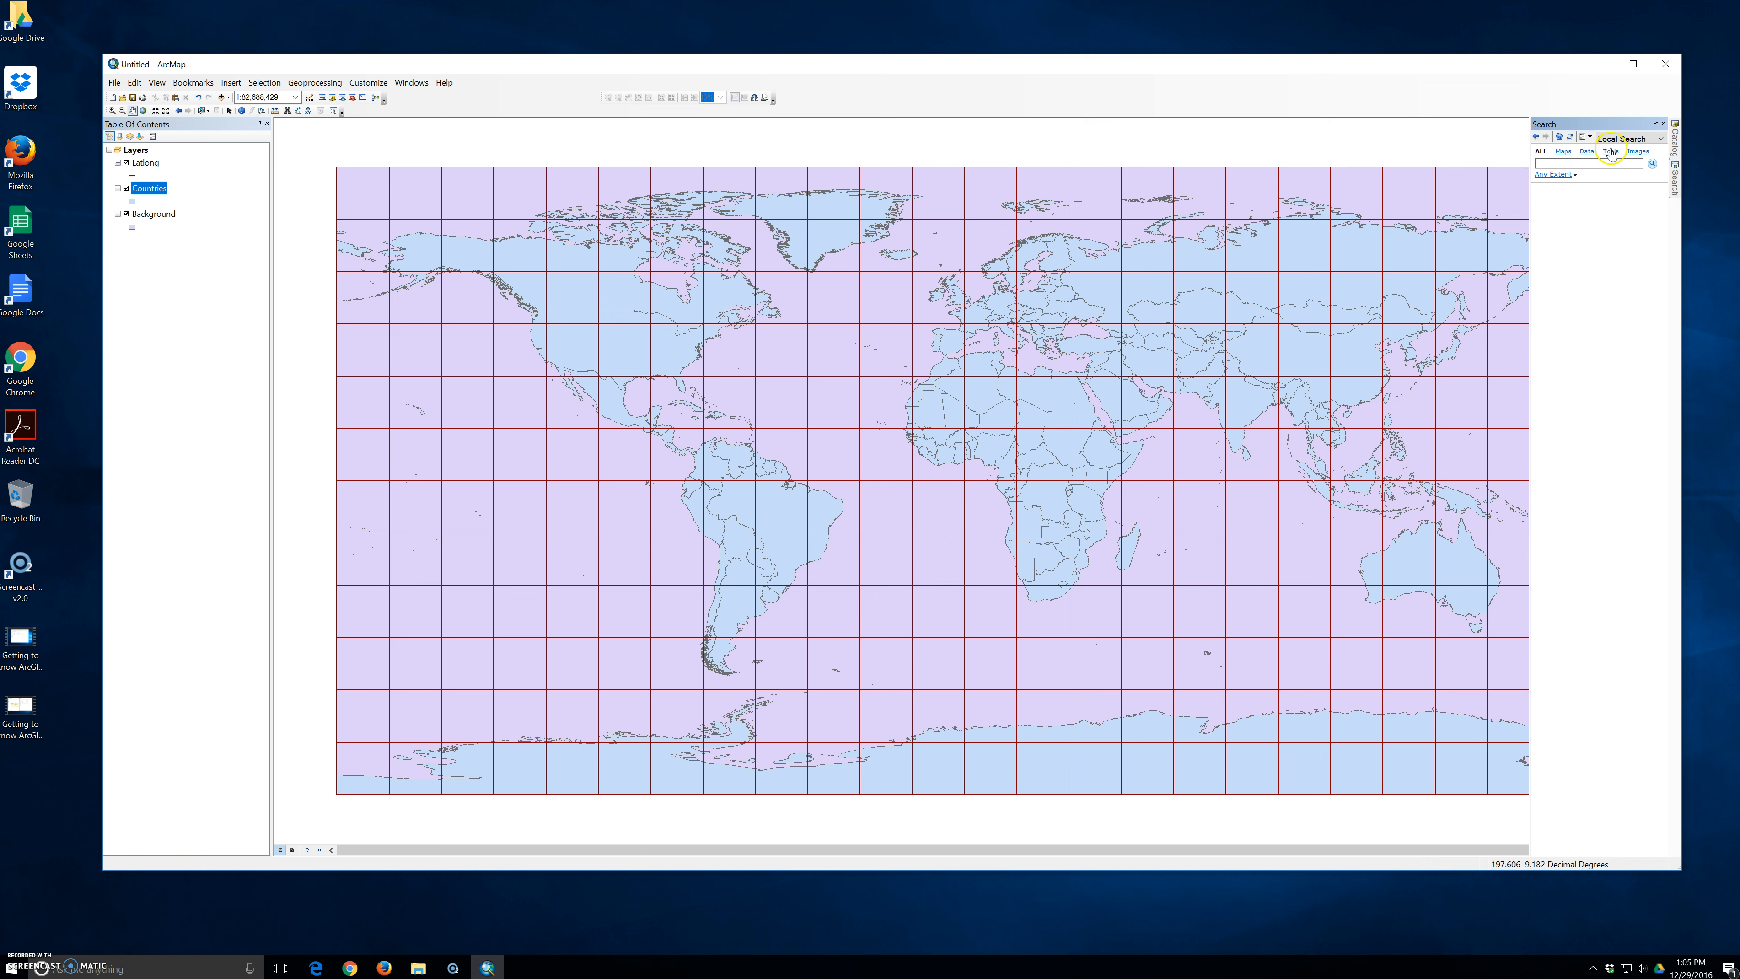
- Search the indexed items for "pollution" and widen the Search window so the result descriptions are readable
click(1571, 163)
key(Return)
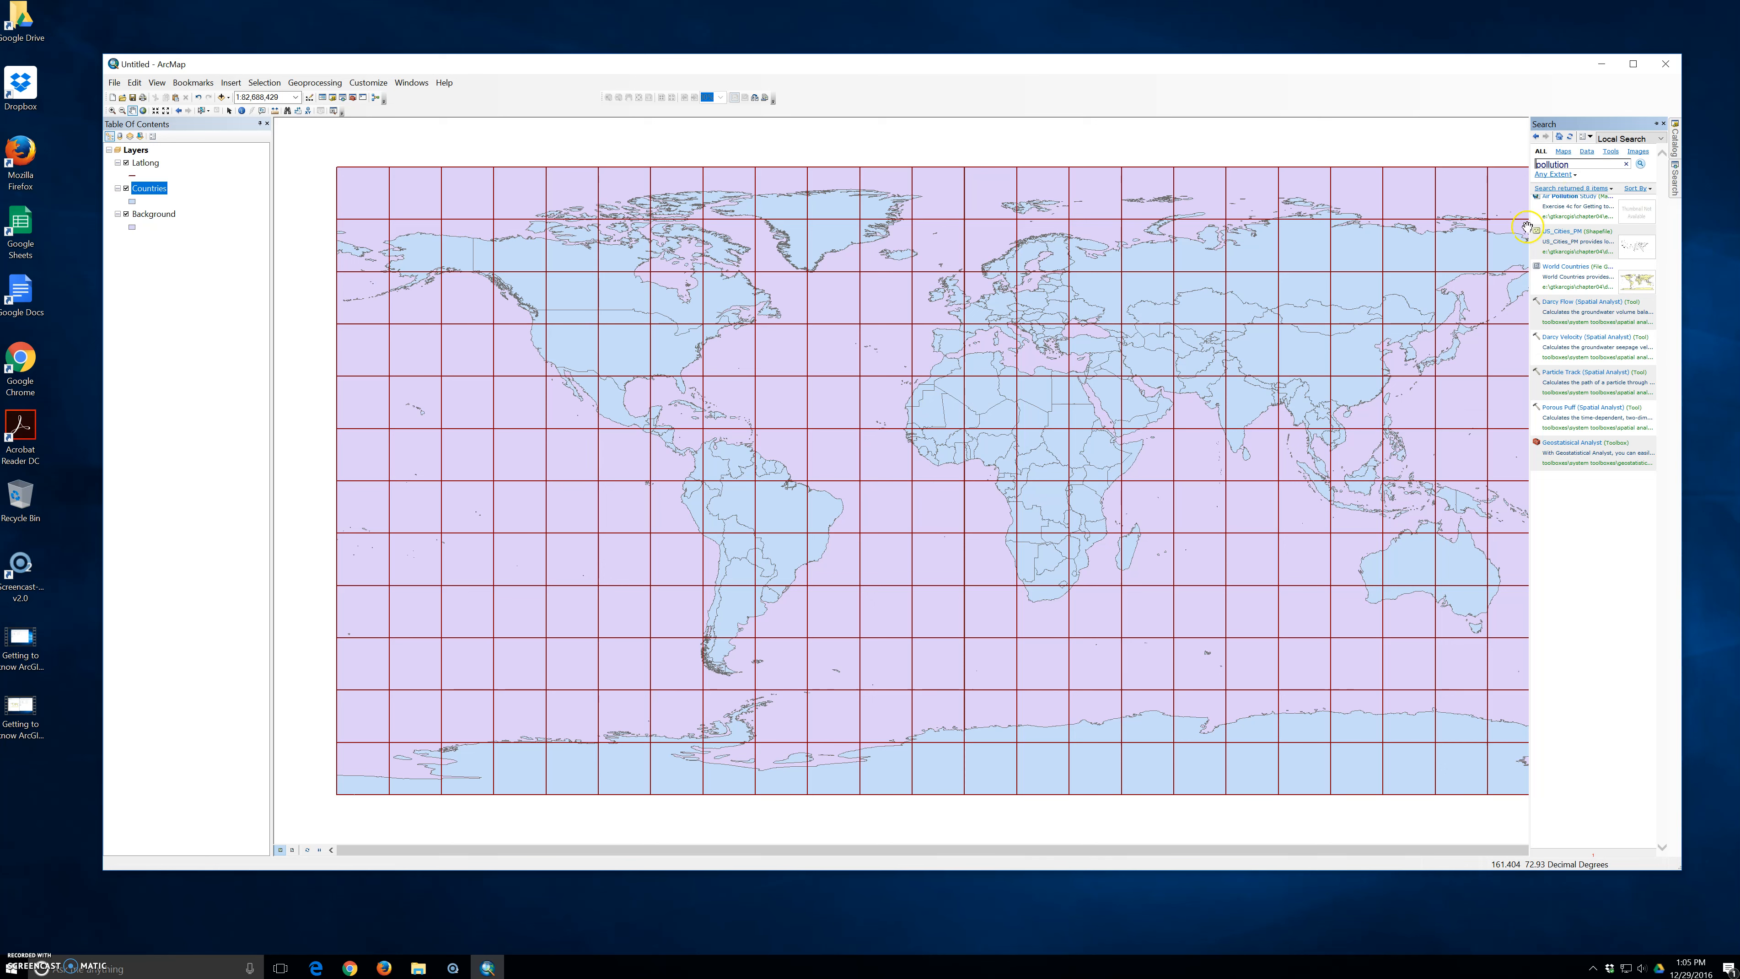
drag(1531, 223, 1384, 263)
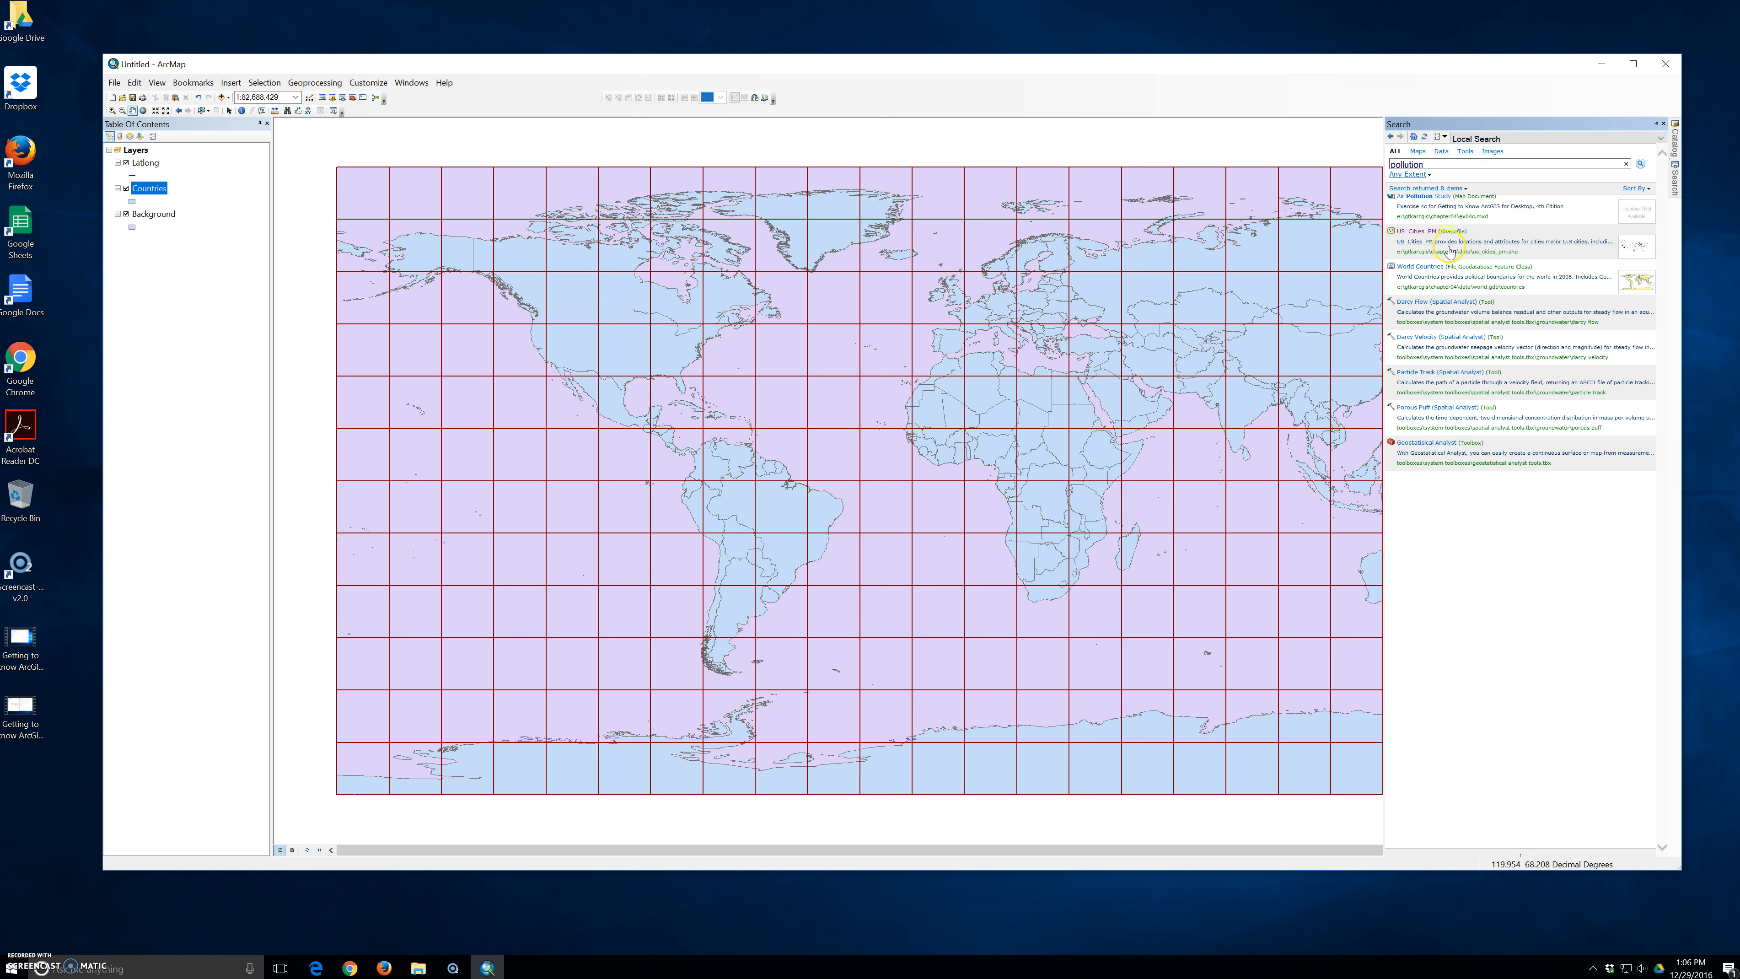
- Open the item description of the US_Cities_PM shapefile from the search results, move its window over the map and enlarge it
right_click(1426, 235)
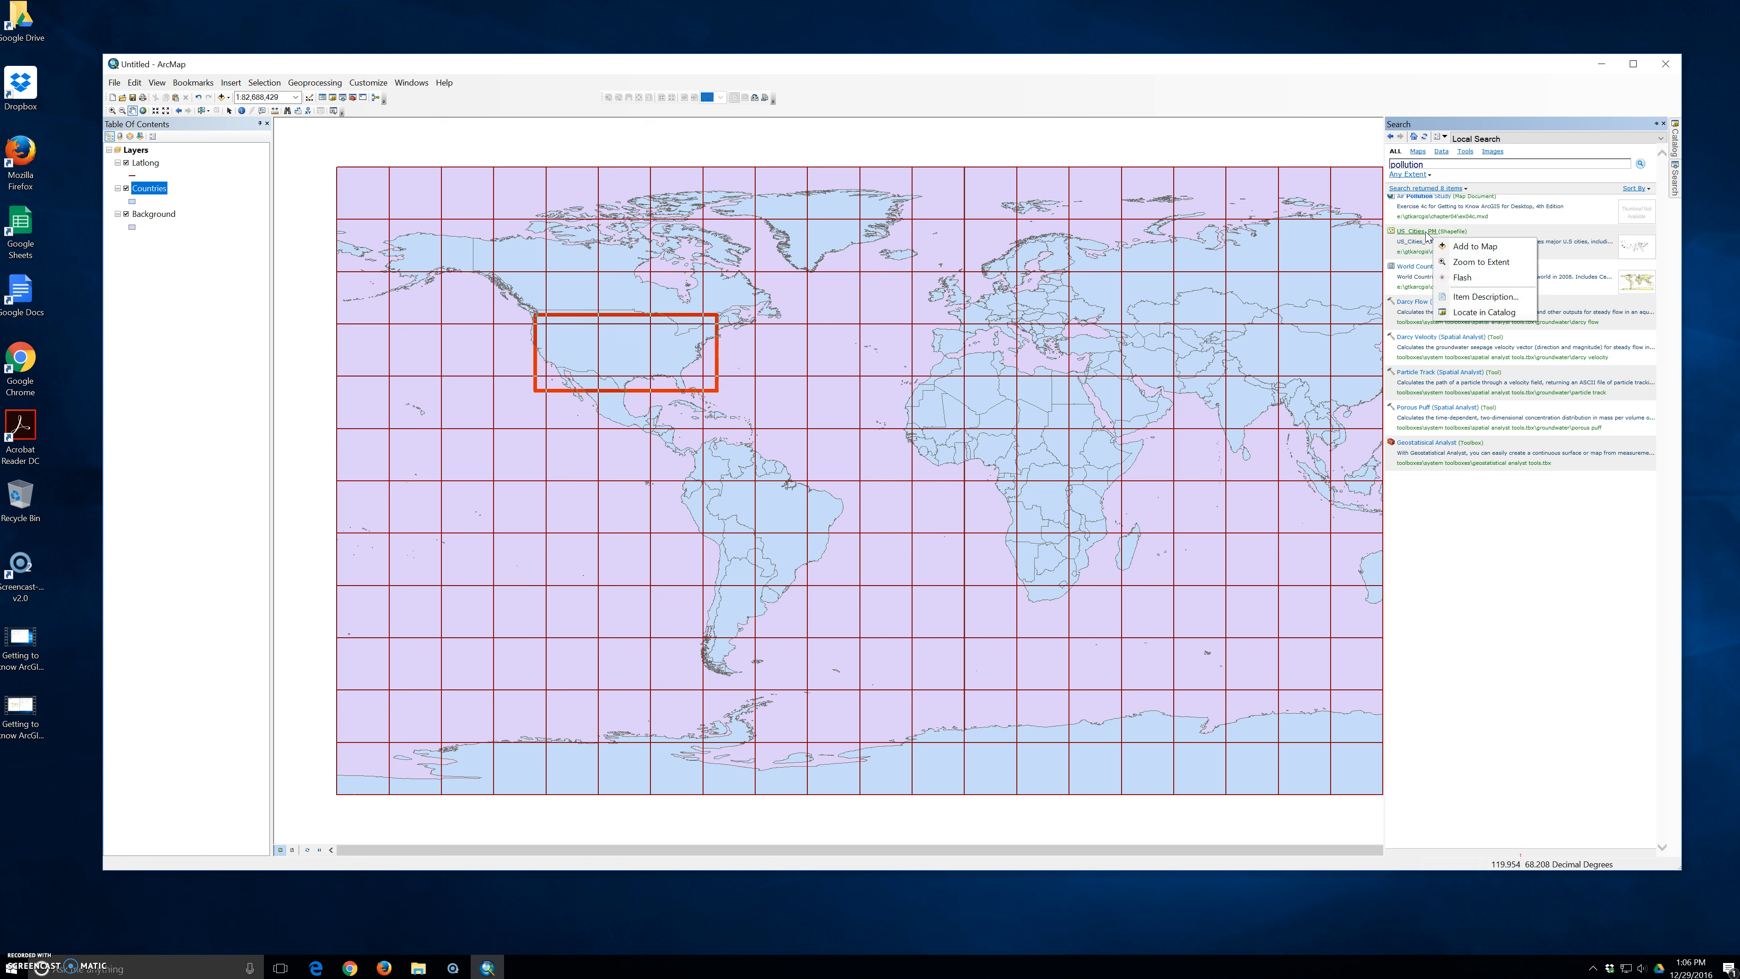
click(1474, 303)
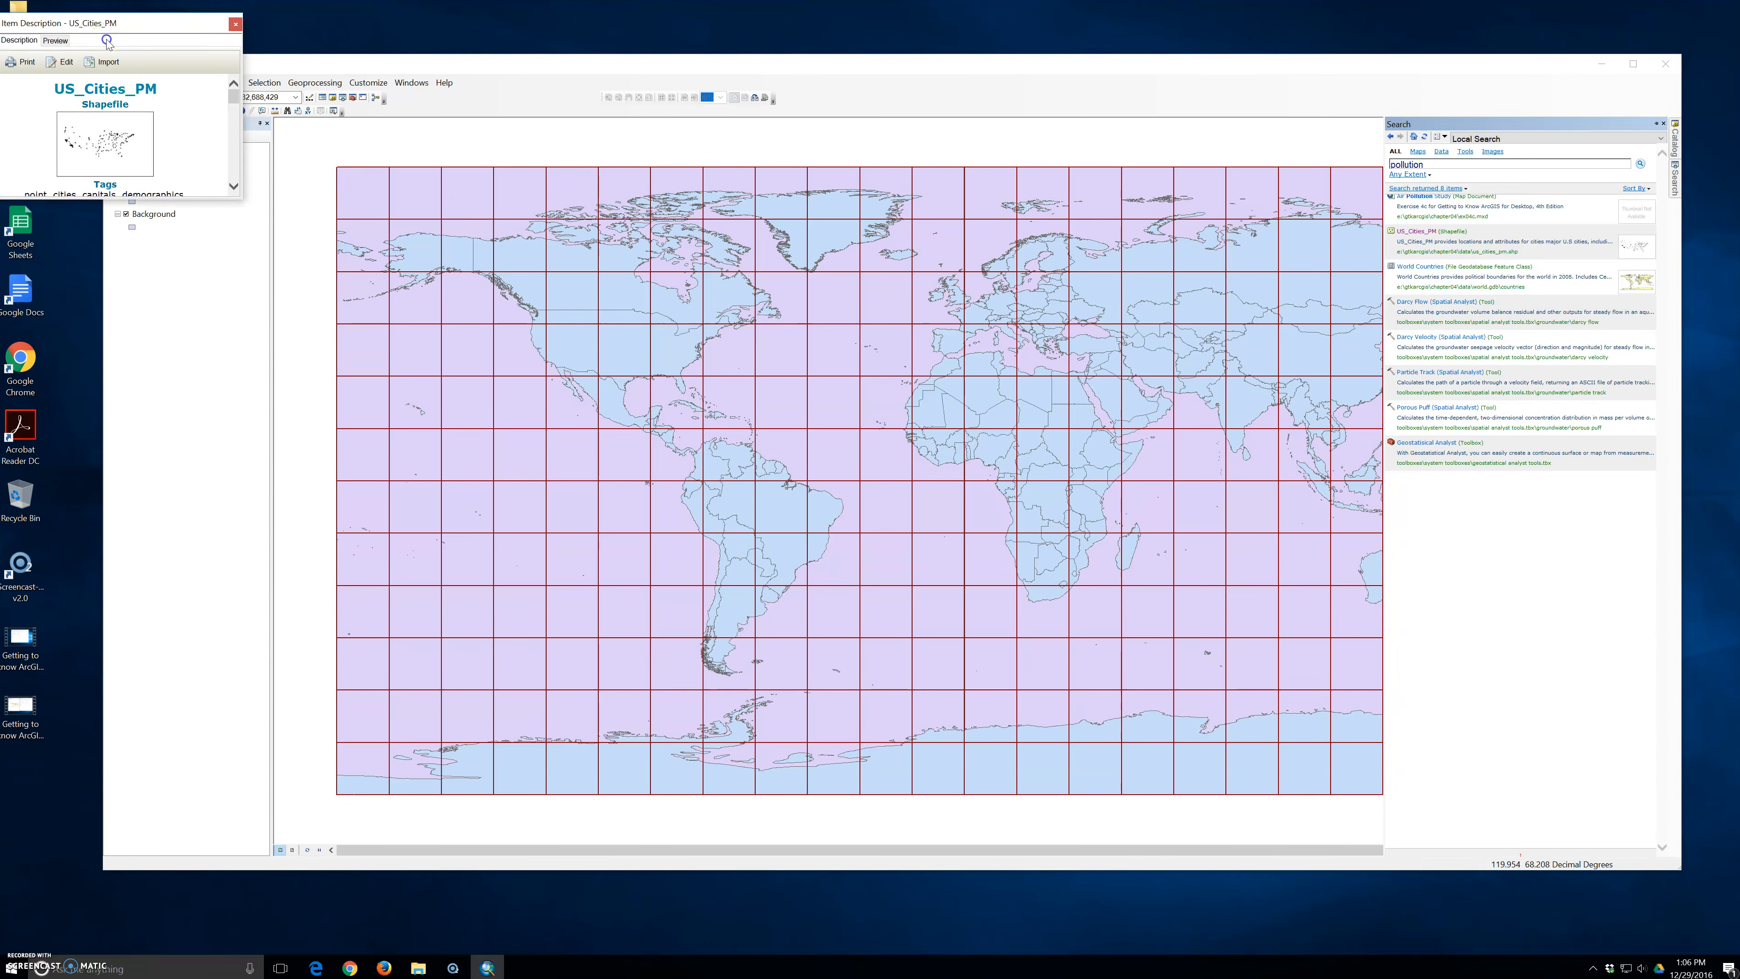
drag(93, 14, 495, 272)
click(642, 429)
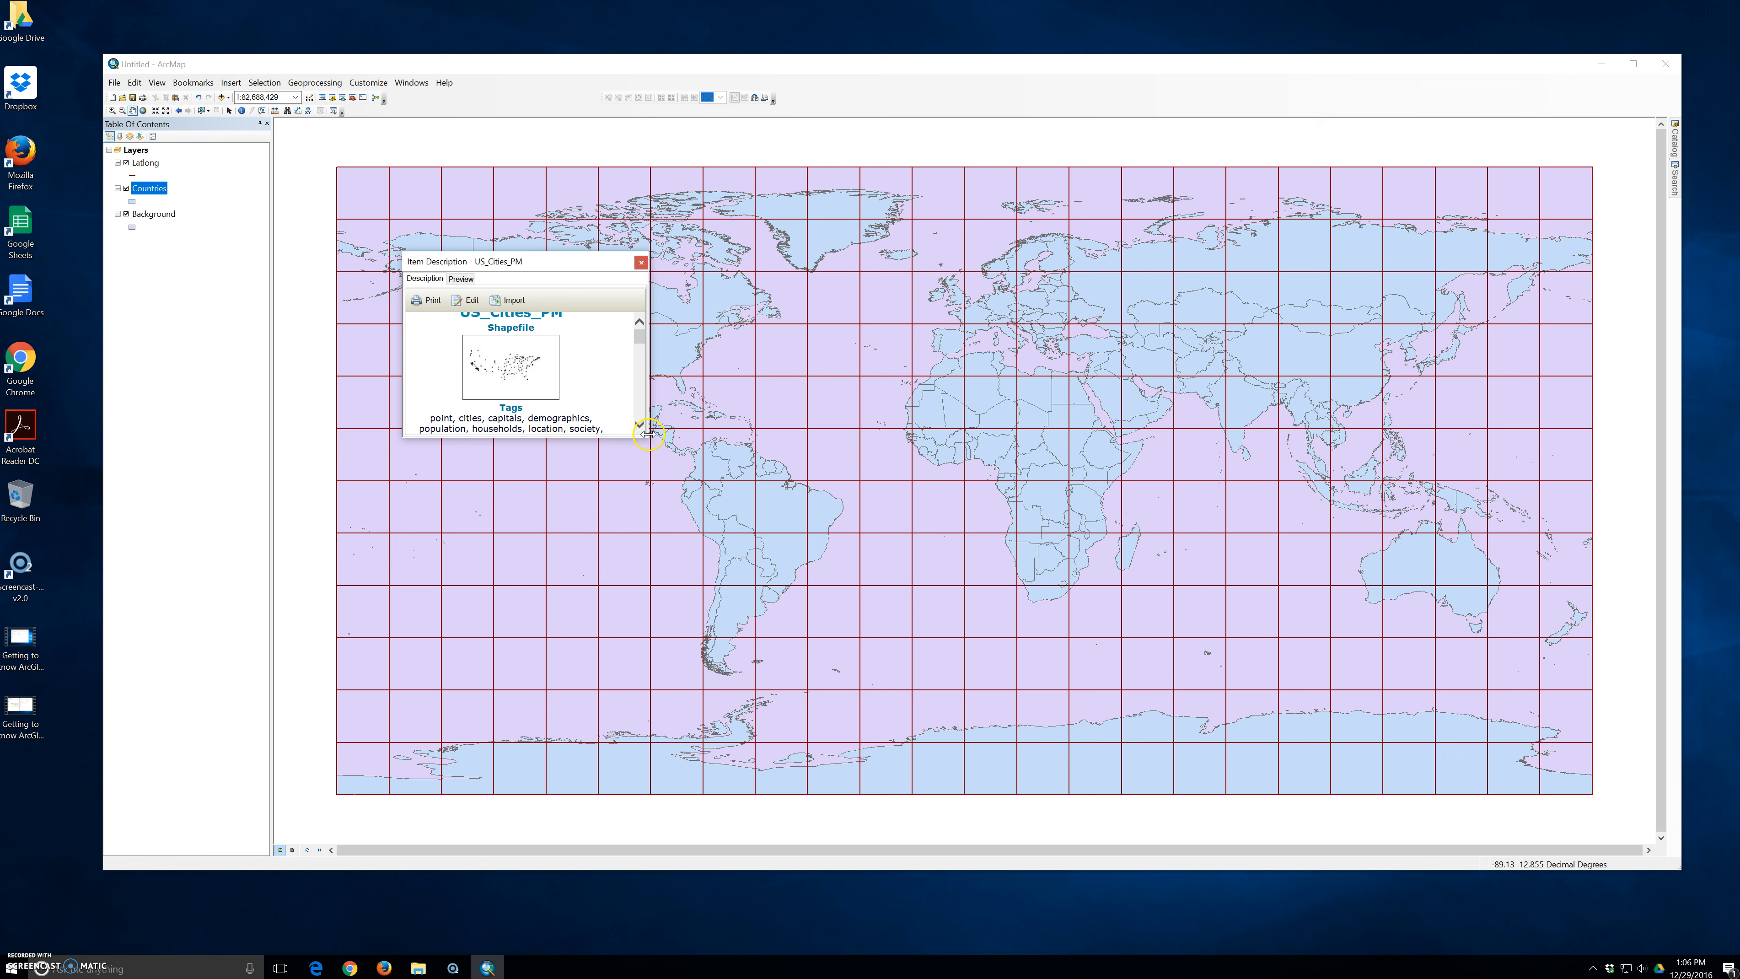
drag(649, 415, 1177, 418)
drag(862, 439, 844, 735)
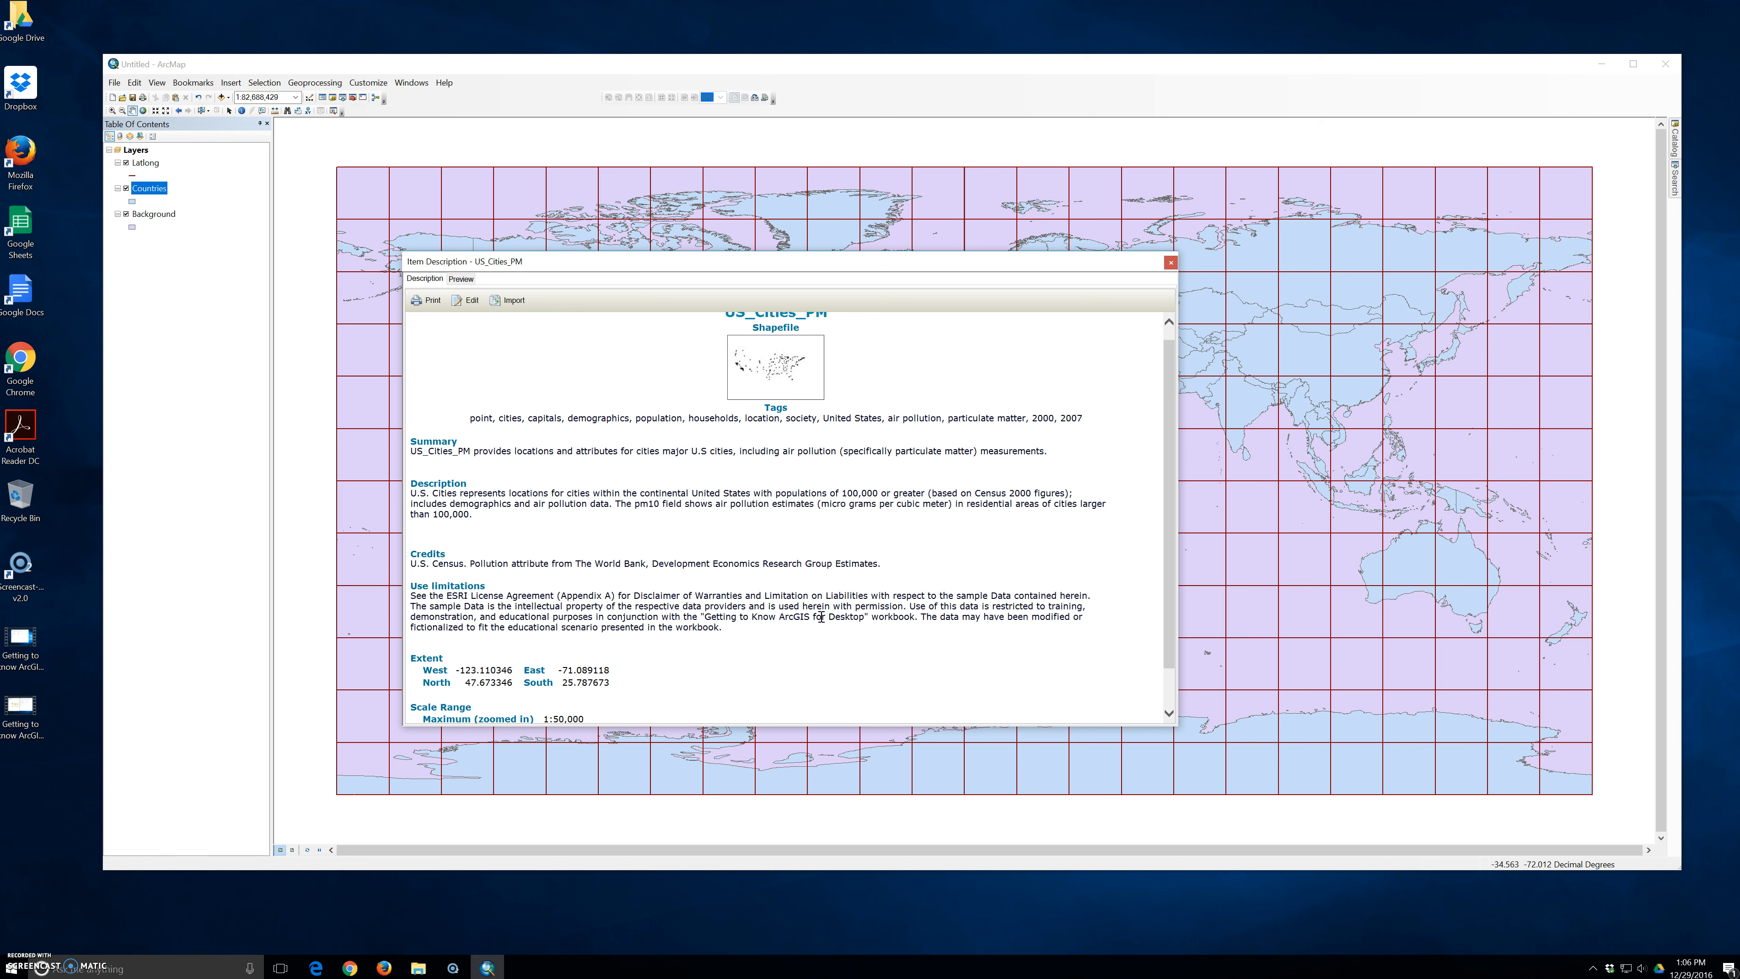
- Examine the US_Cities_PM item description, including its summary, the pm10 field explanation and the credits
scroll(827, 507, up, 1)
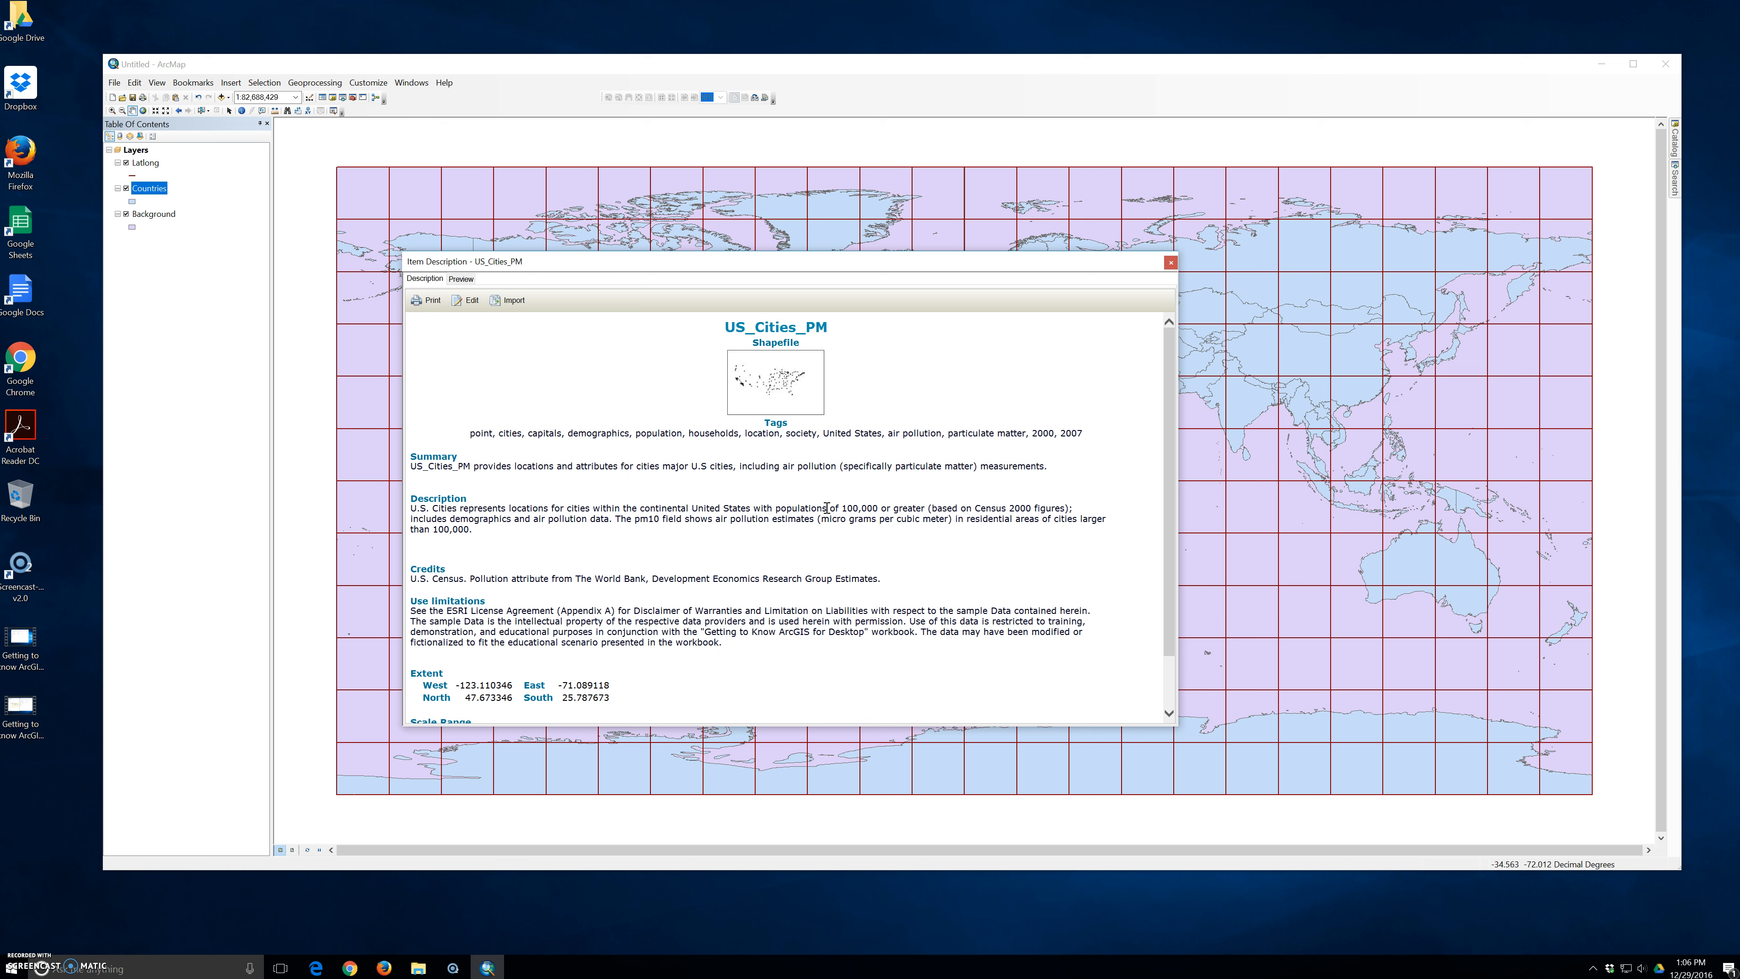
click(821, 519)
click(813, 519)
click(804, 523)
click(784, 563)
click(453, 467)
click(450, 469)
click(445, 478)
click(442, 464)
- Preview the geography of the US_Cities_PM shapefile and open the choice of preview type
click(459, 280)
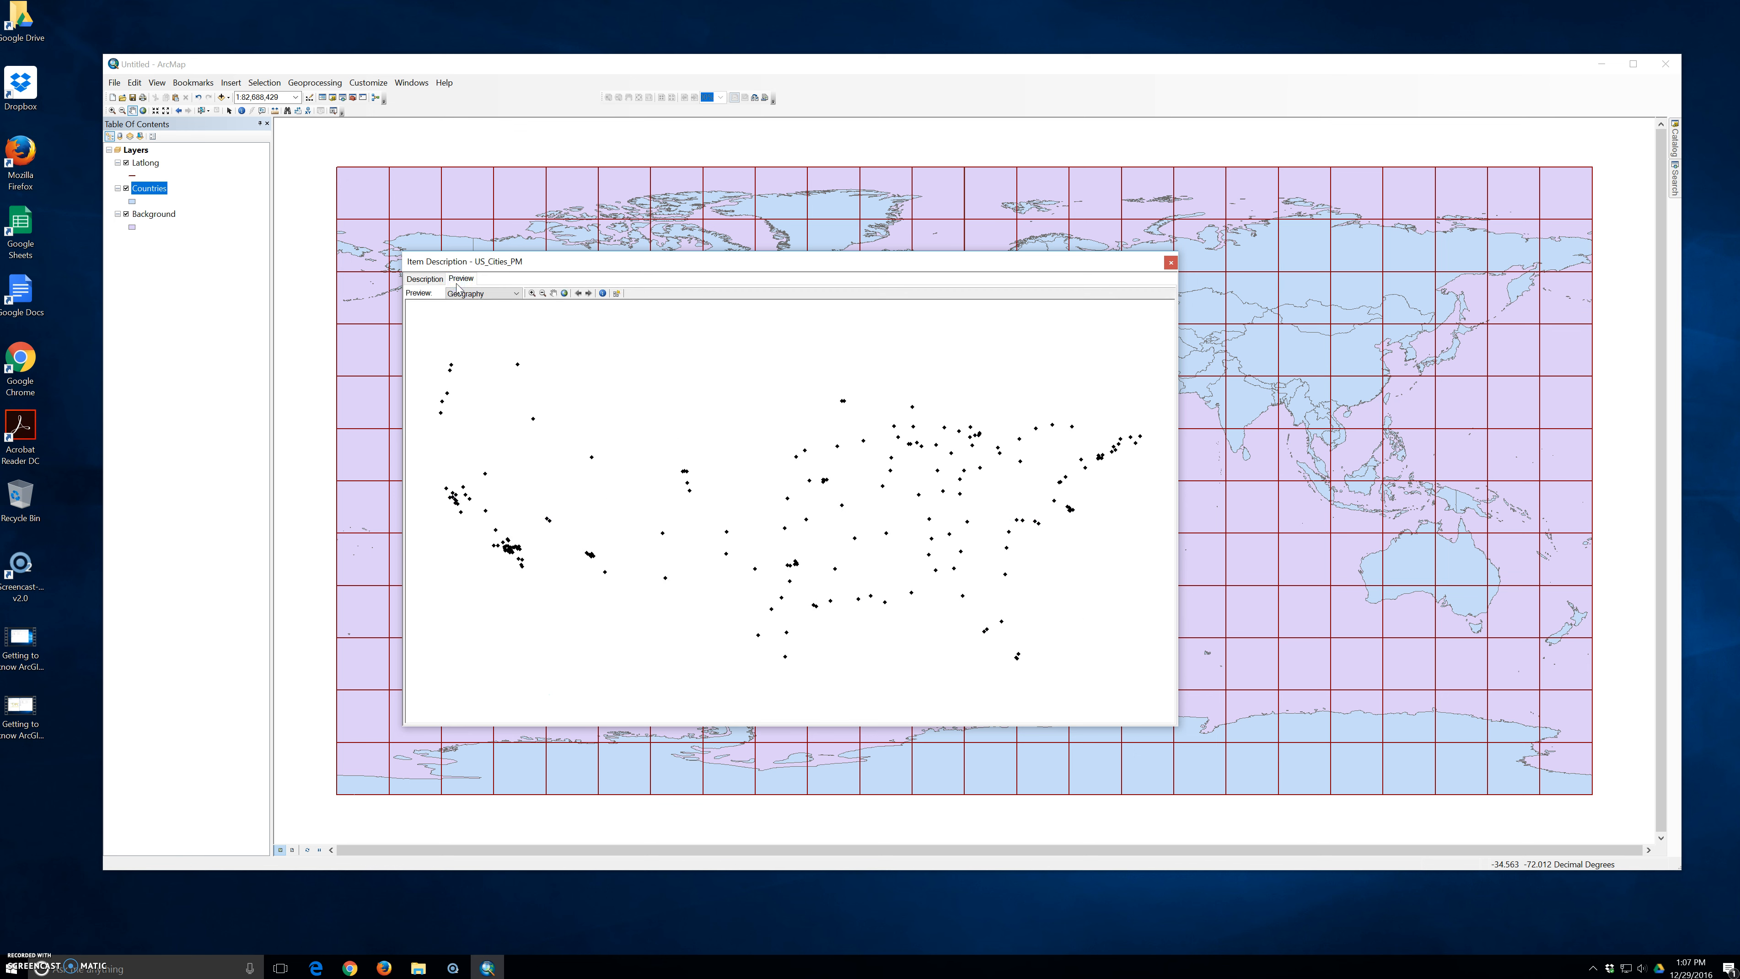
click(452, 293)
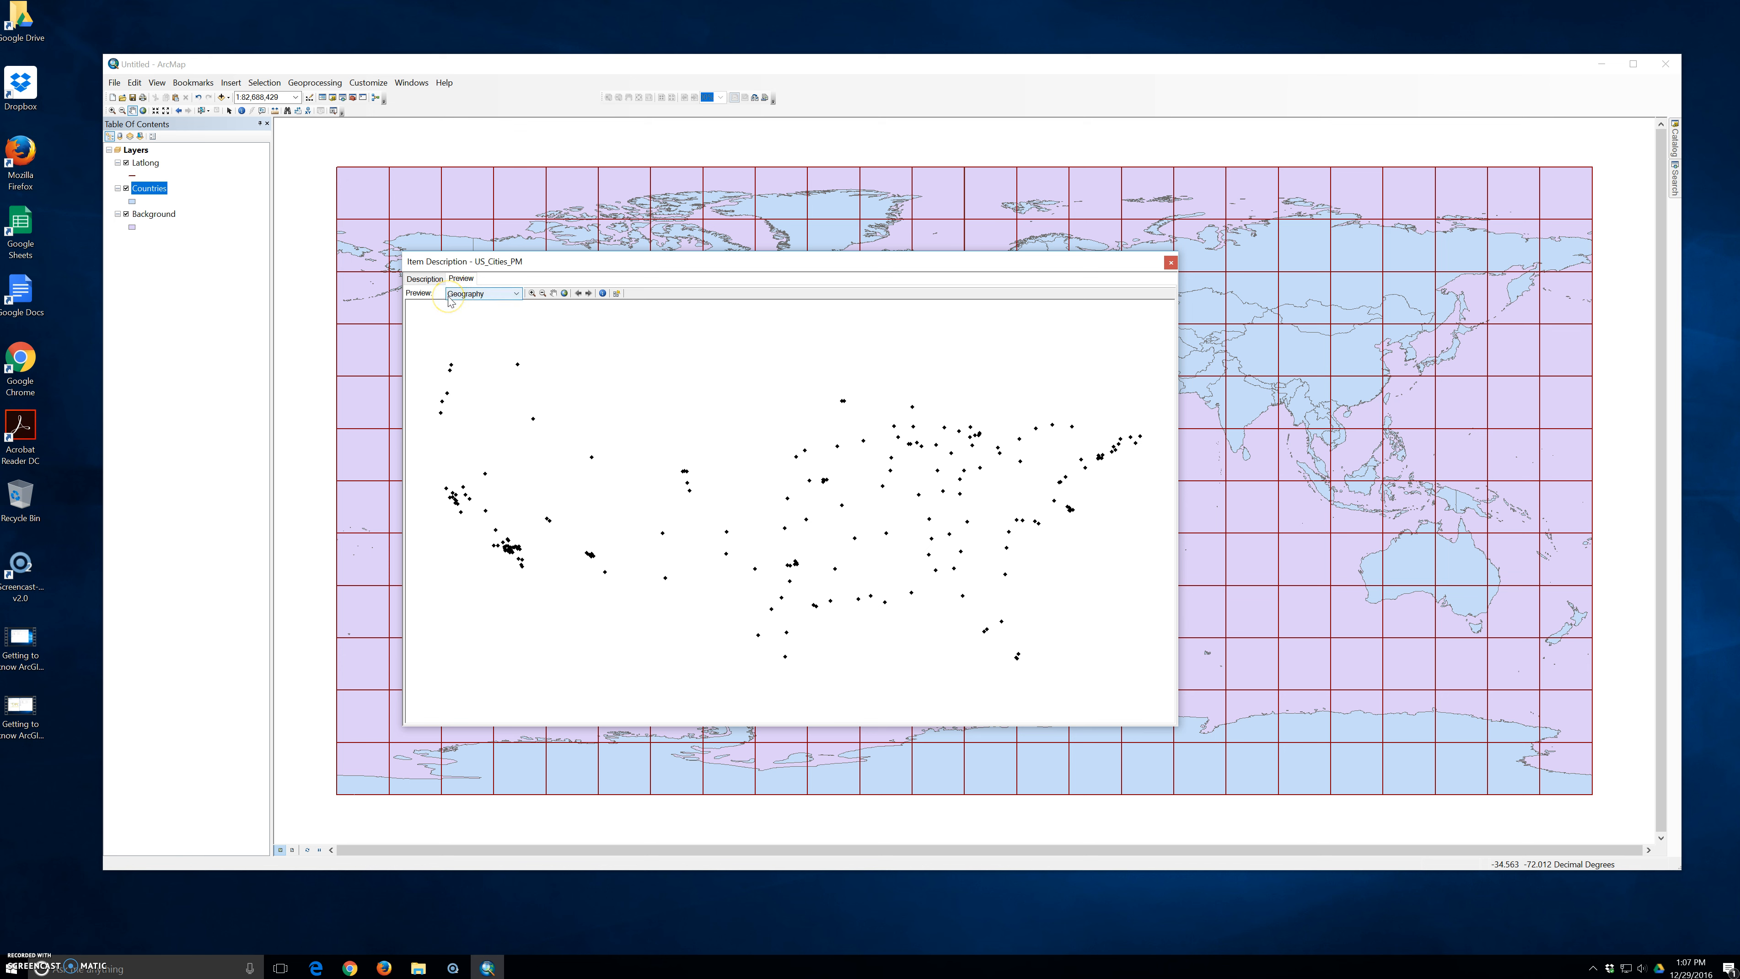